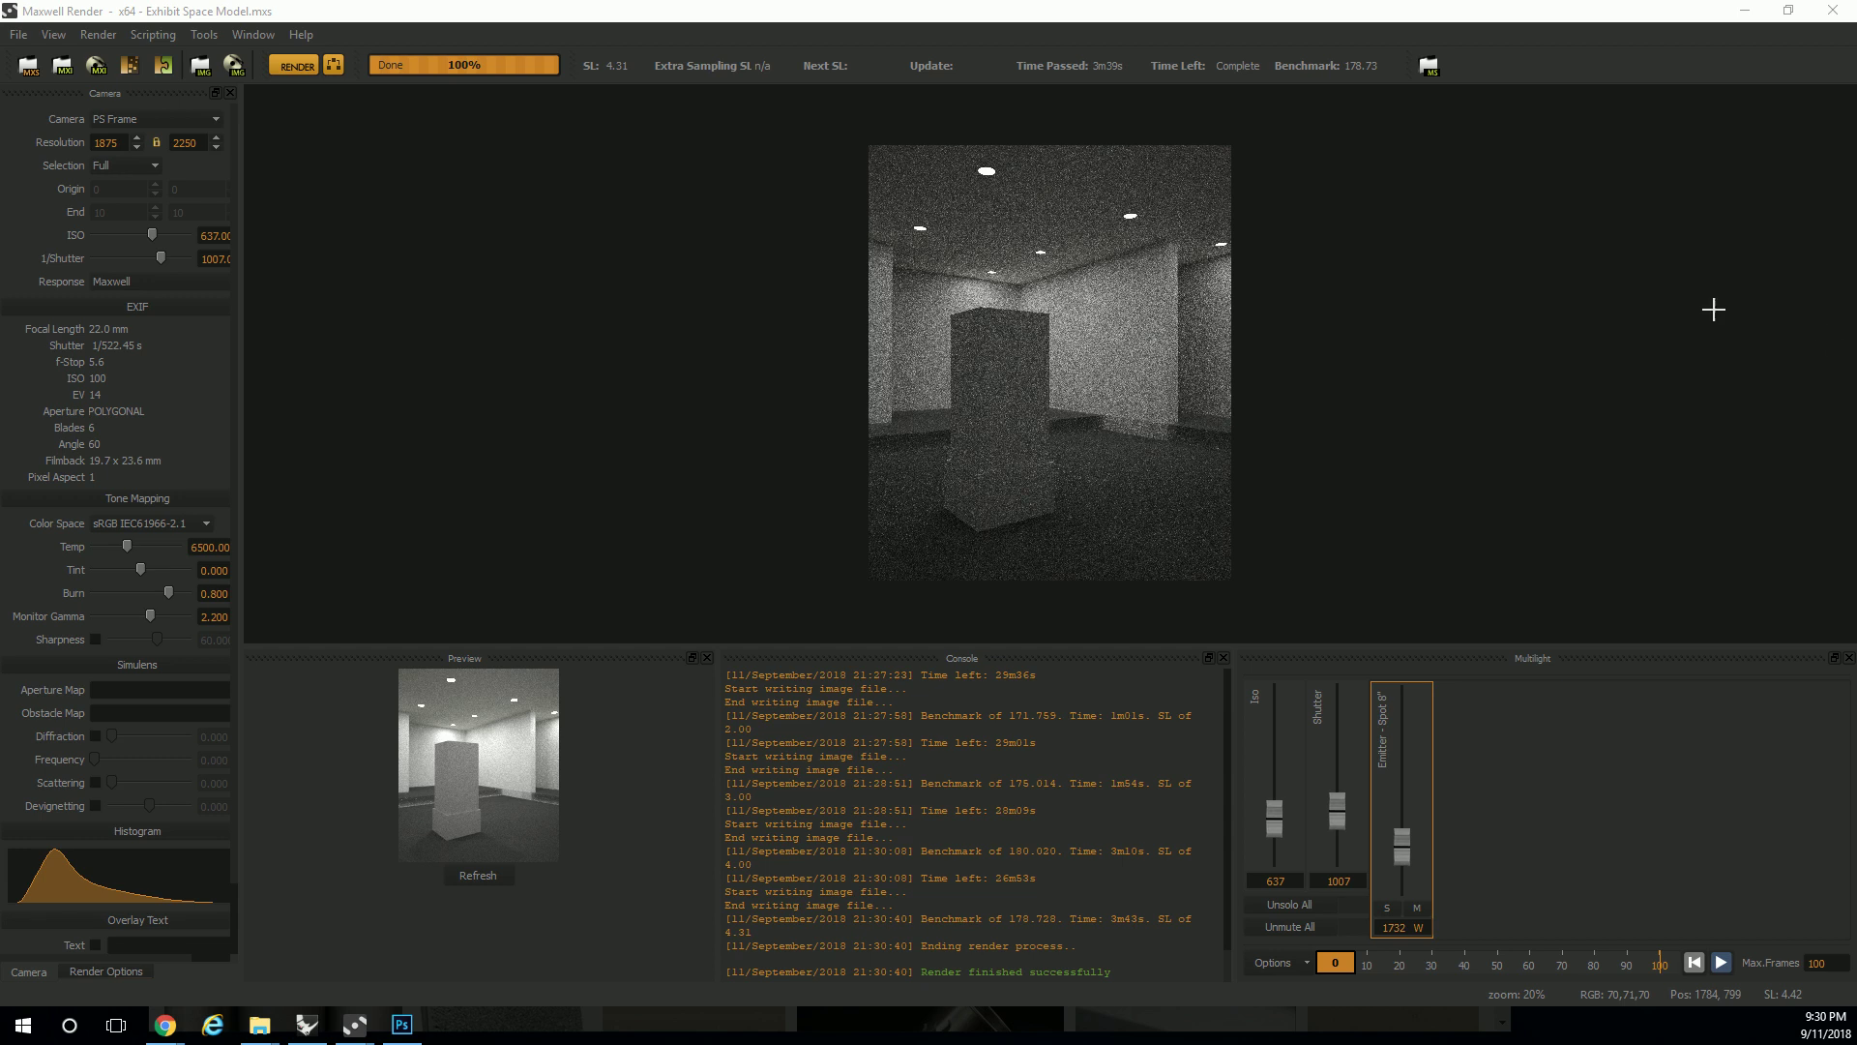
# - In Maxwell Render, save the render as Exhibit Render A.png in the Arch 221 - FA 18 folder
pyautogui.click(232, 73)
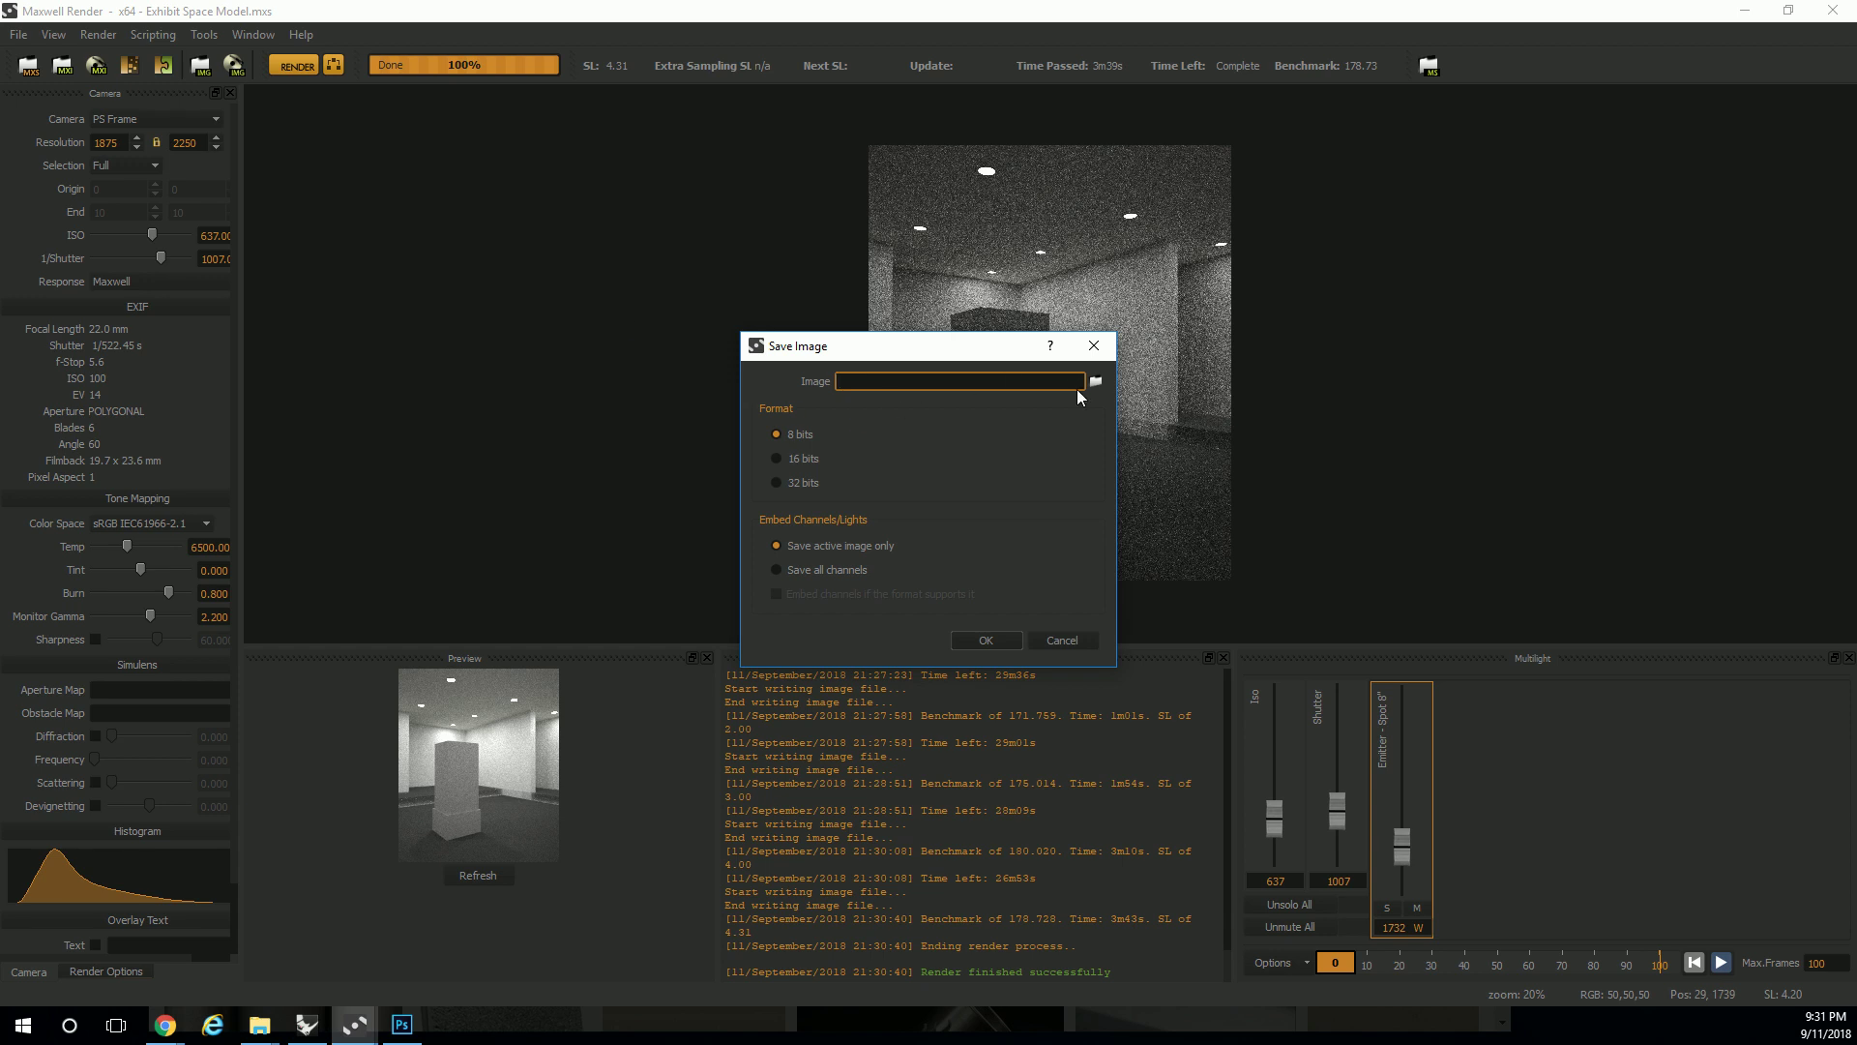
pyautogui.click(775, 484)
pyautogui.click(1098, 381)
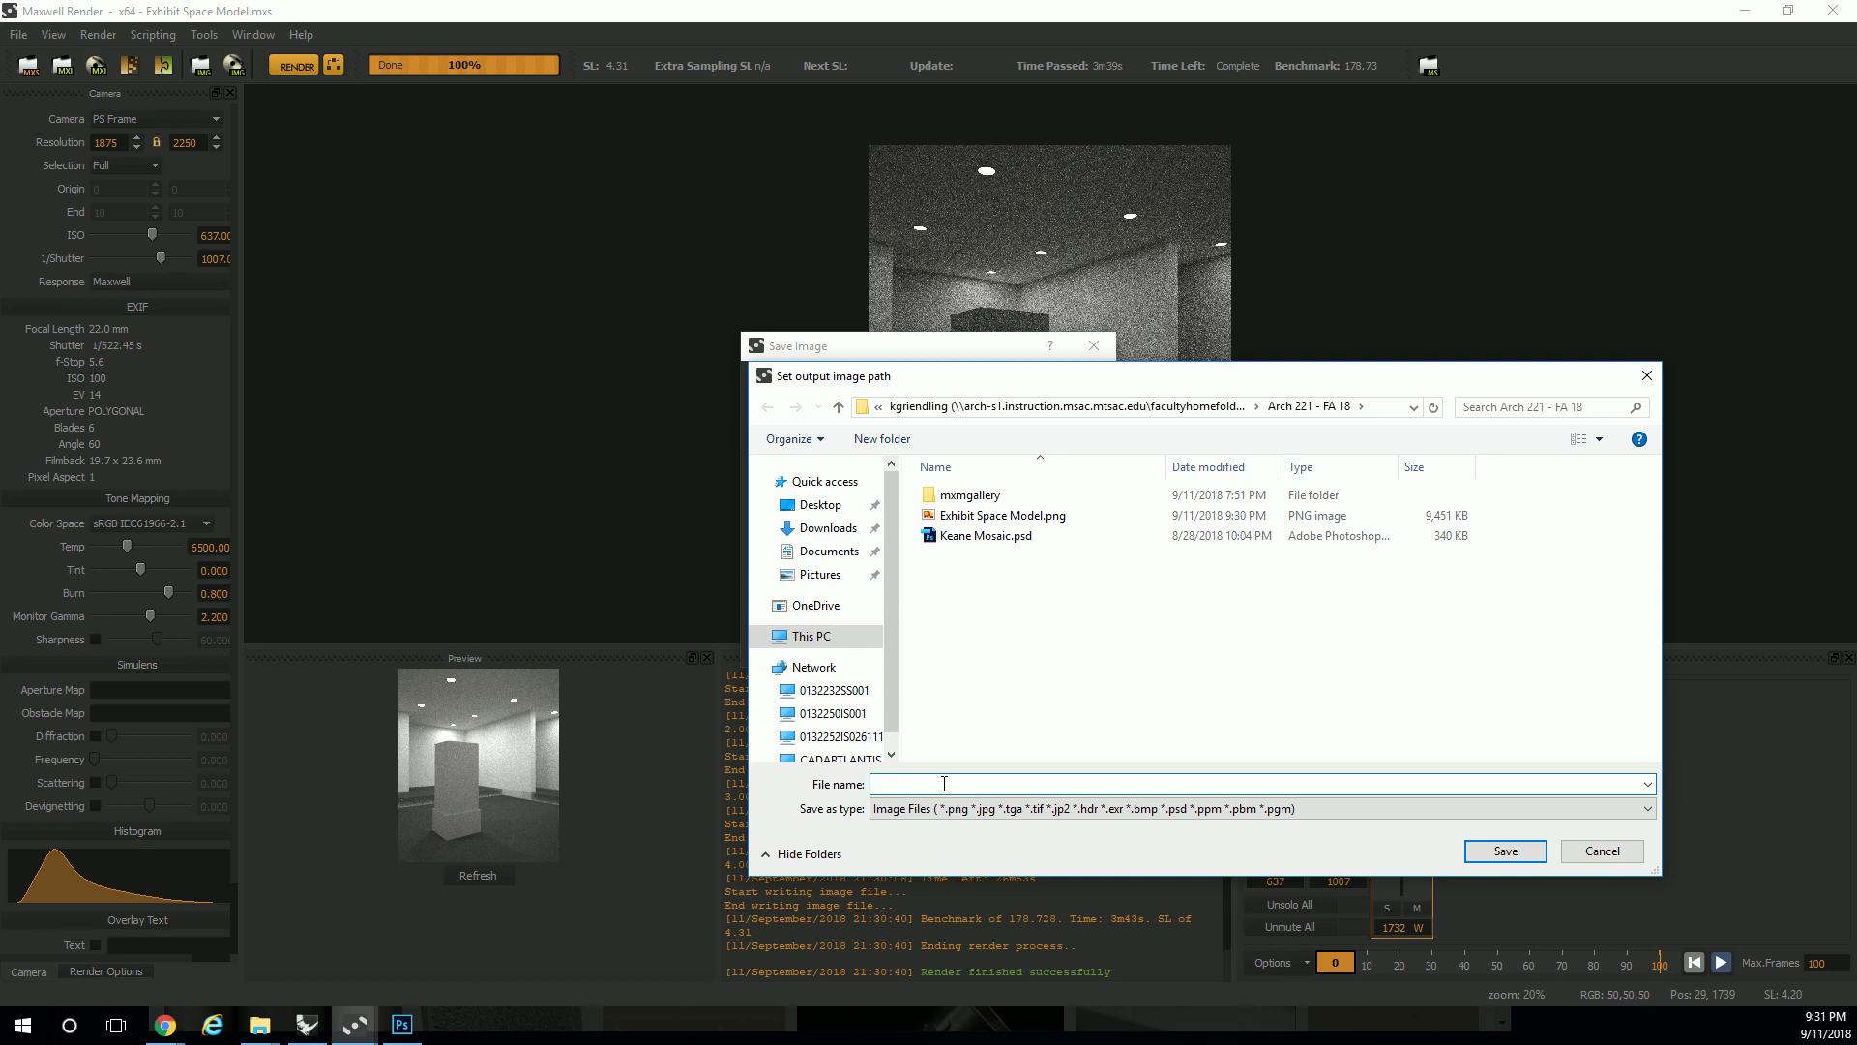
pyautogui.write('Exhibit Render A')
pyautogui.press('Return')
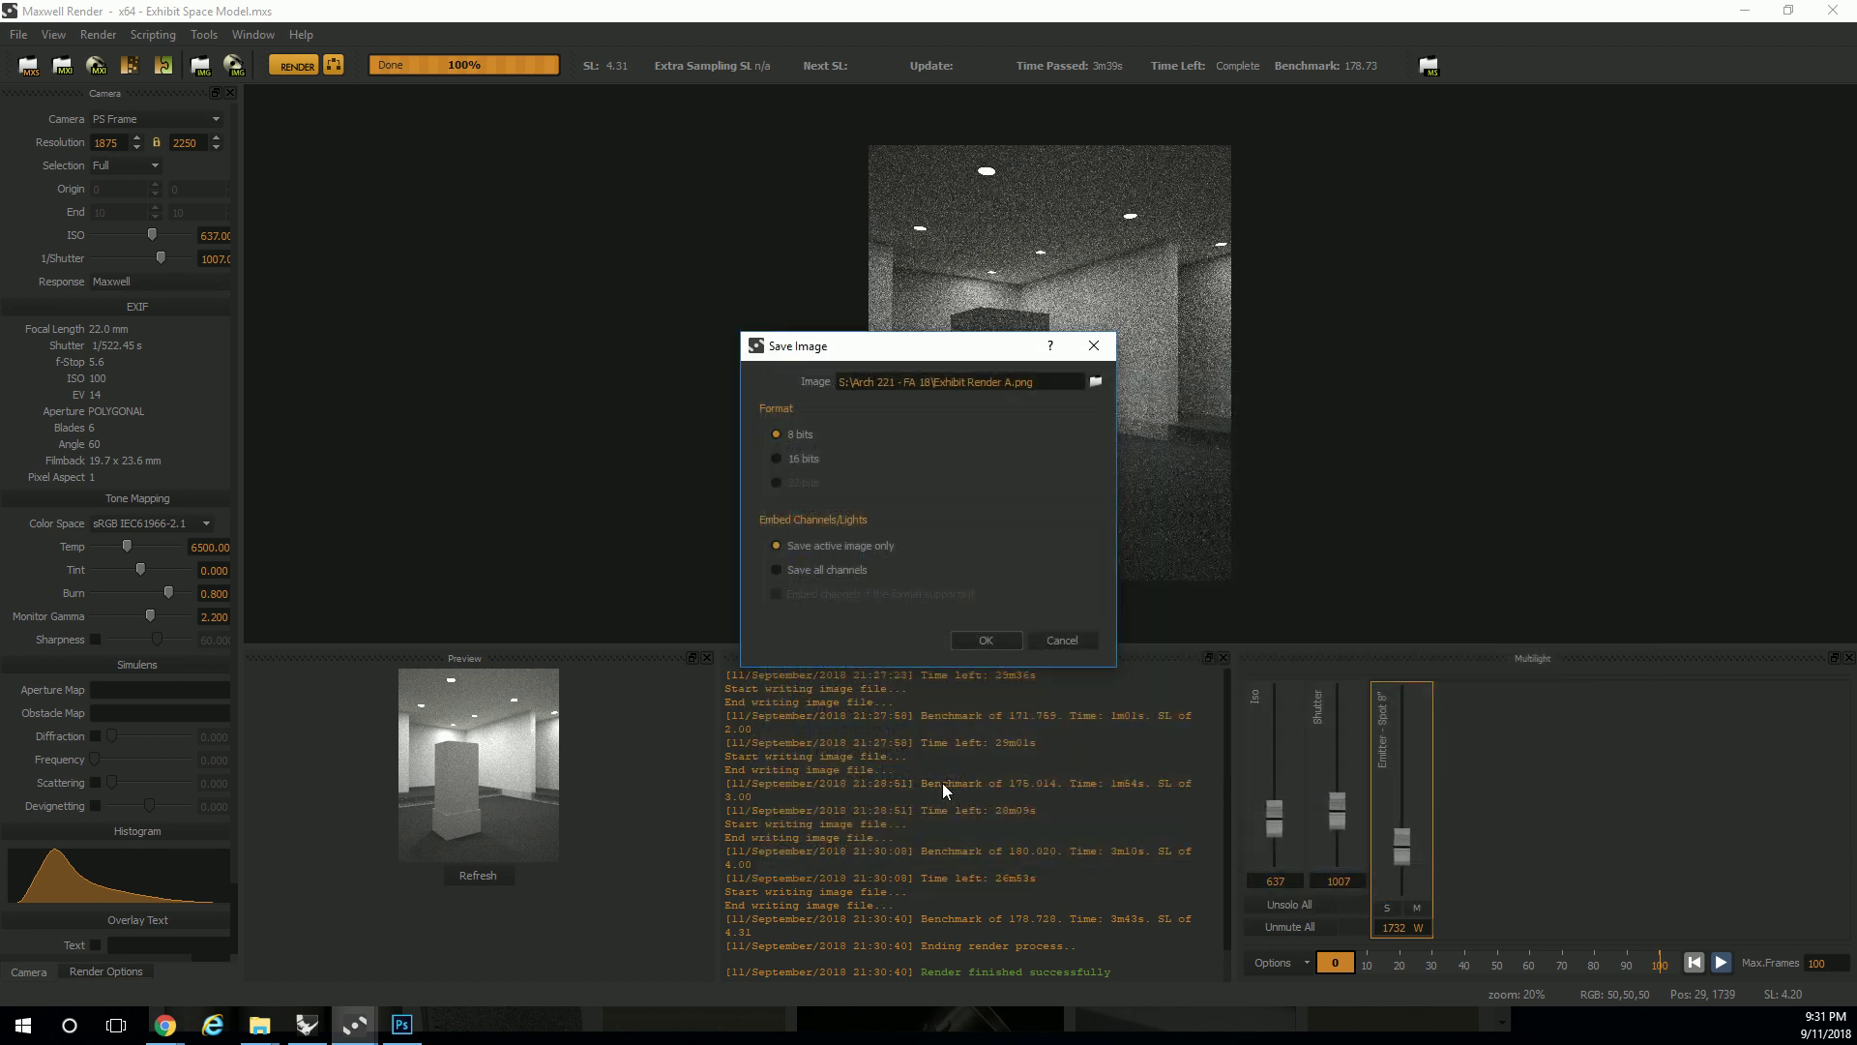
pyautogui.click(994, 646)
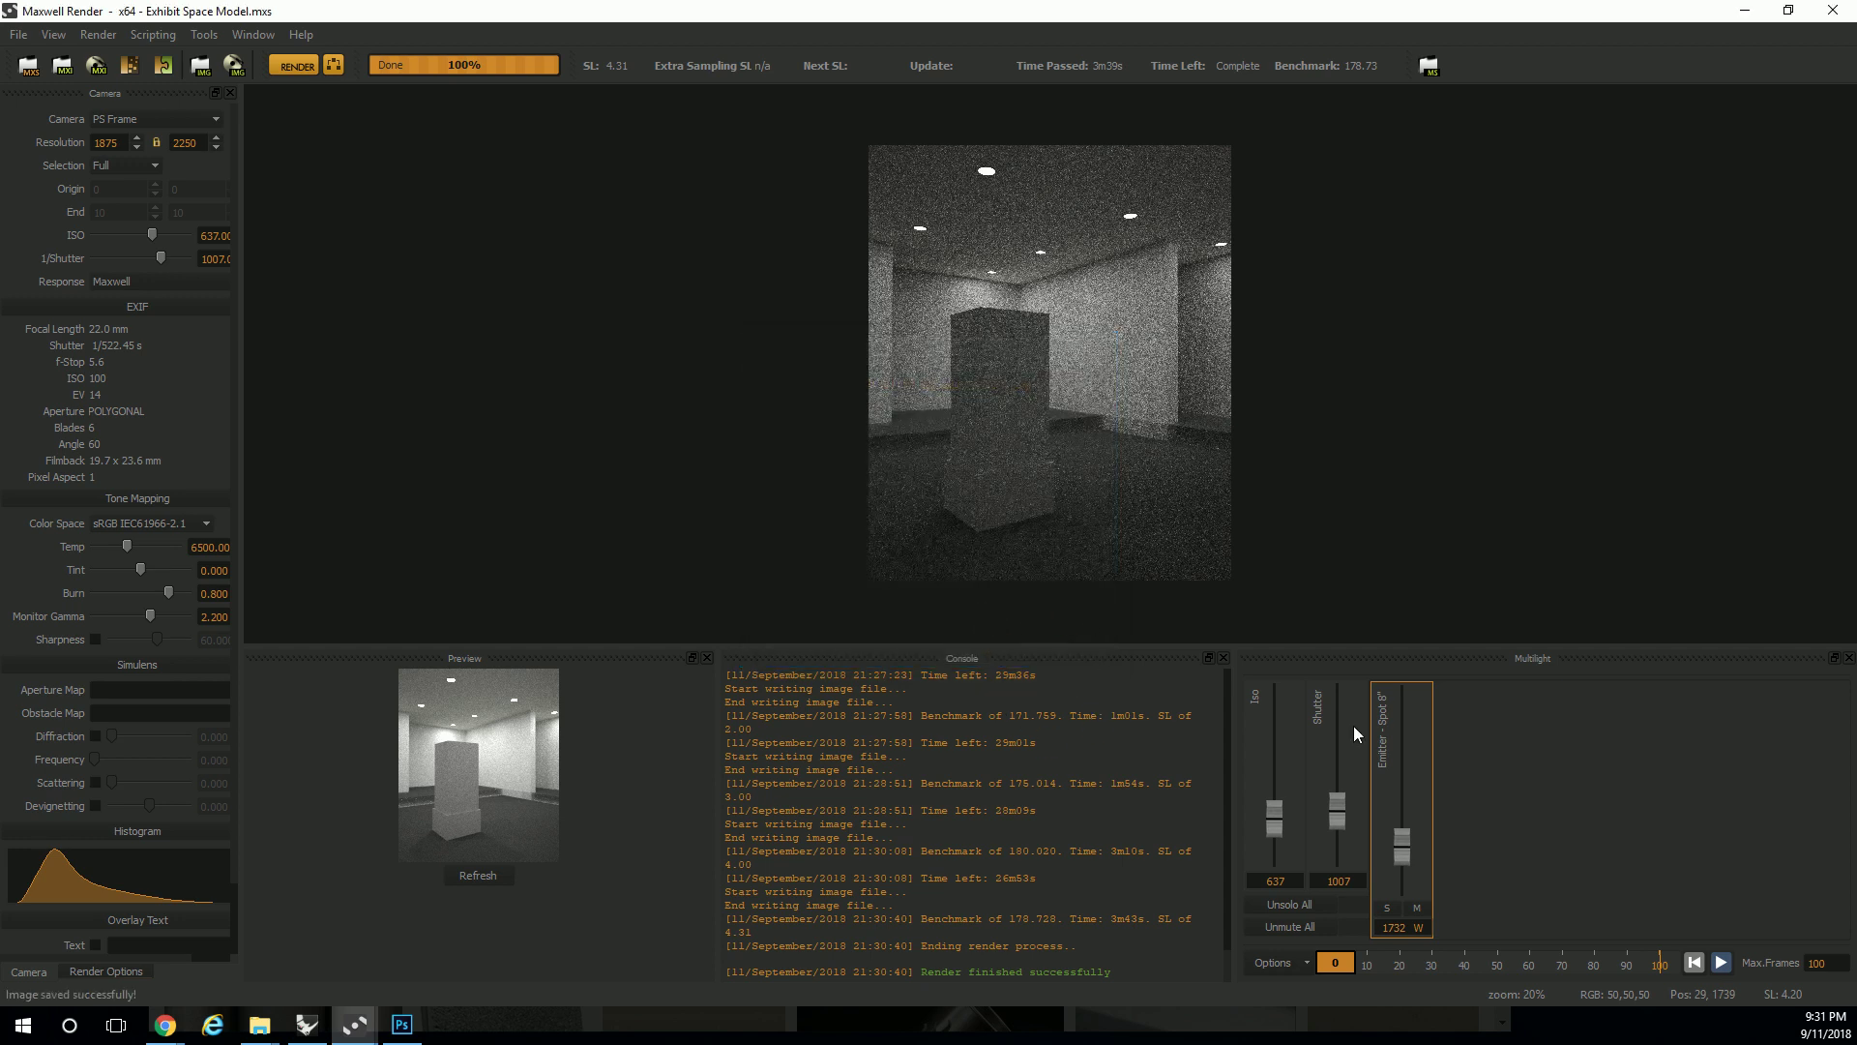
# - In Photoshop, hide the Rectangle 1–3 layers and bring a File Explorer window over the canvas
pyautogui.hotkey('alt', 'Tab')
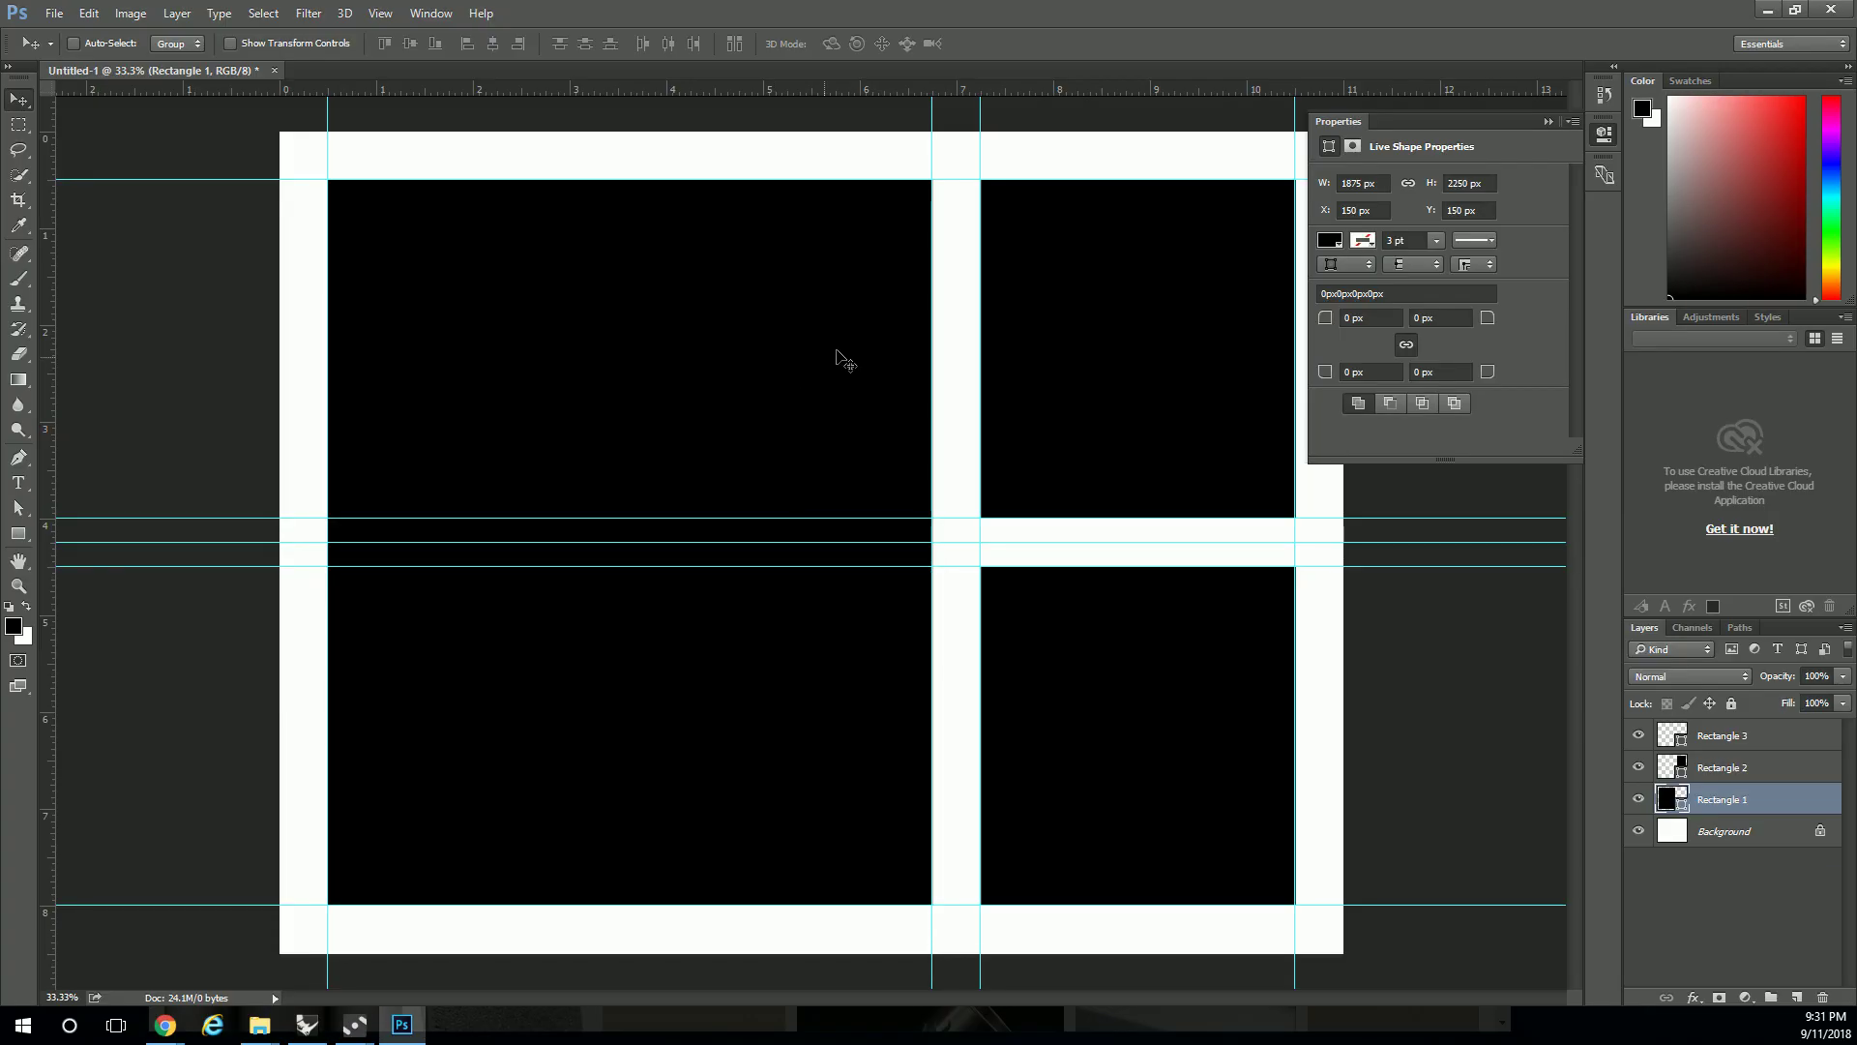
pyautogui.moveTo(1639, 736); pyautogui.dragTo(1641, 802)
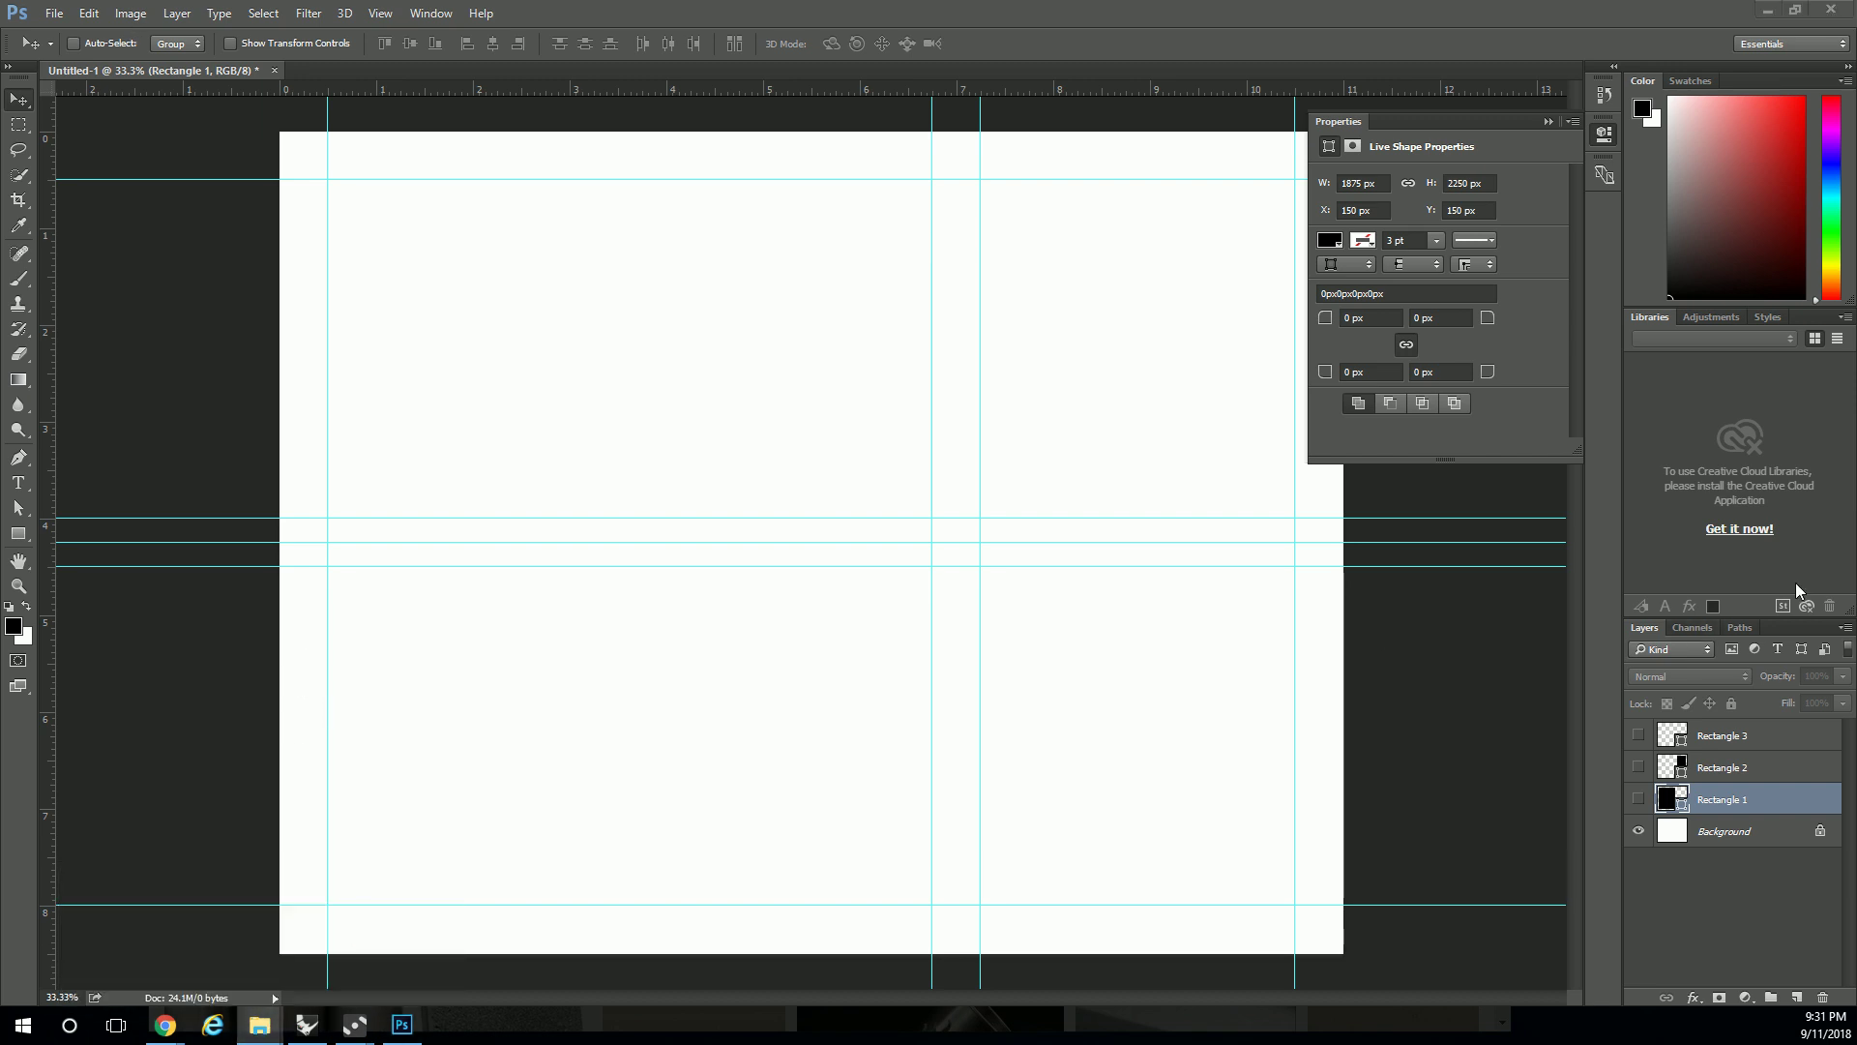
pyautogui.moveTo(1856, 281); pyautogui.dragTo(1202, 280)
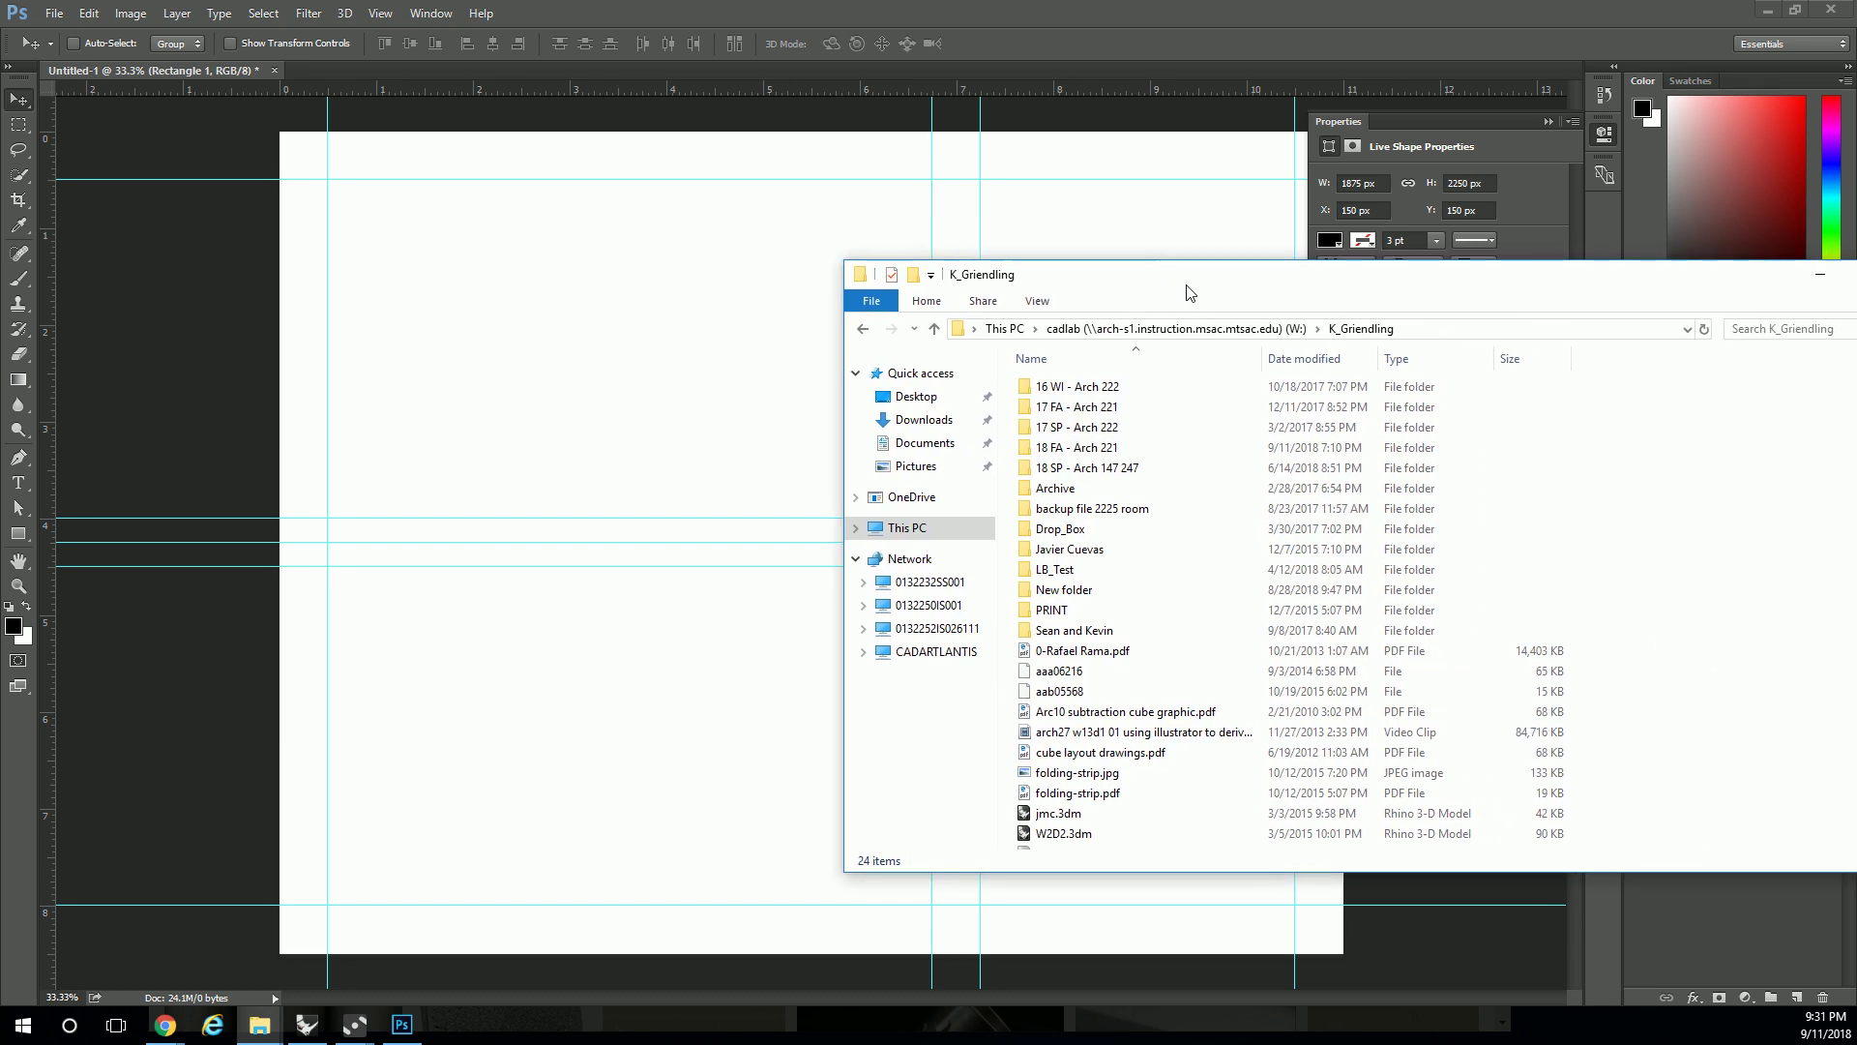
# - Browse to the network home drive's Arch 221 - FA 18 folder and drag Exhibit Render A.png into the layout
pyautogui.click(909, 529)
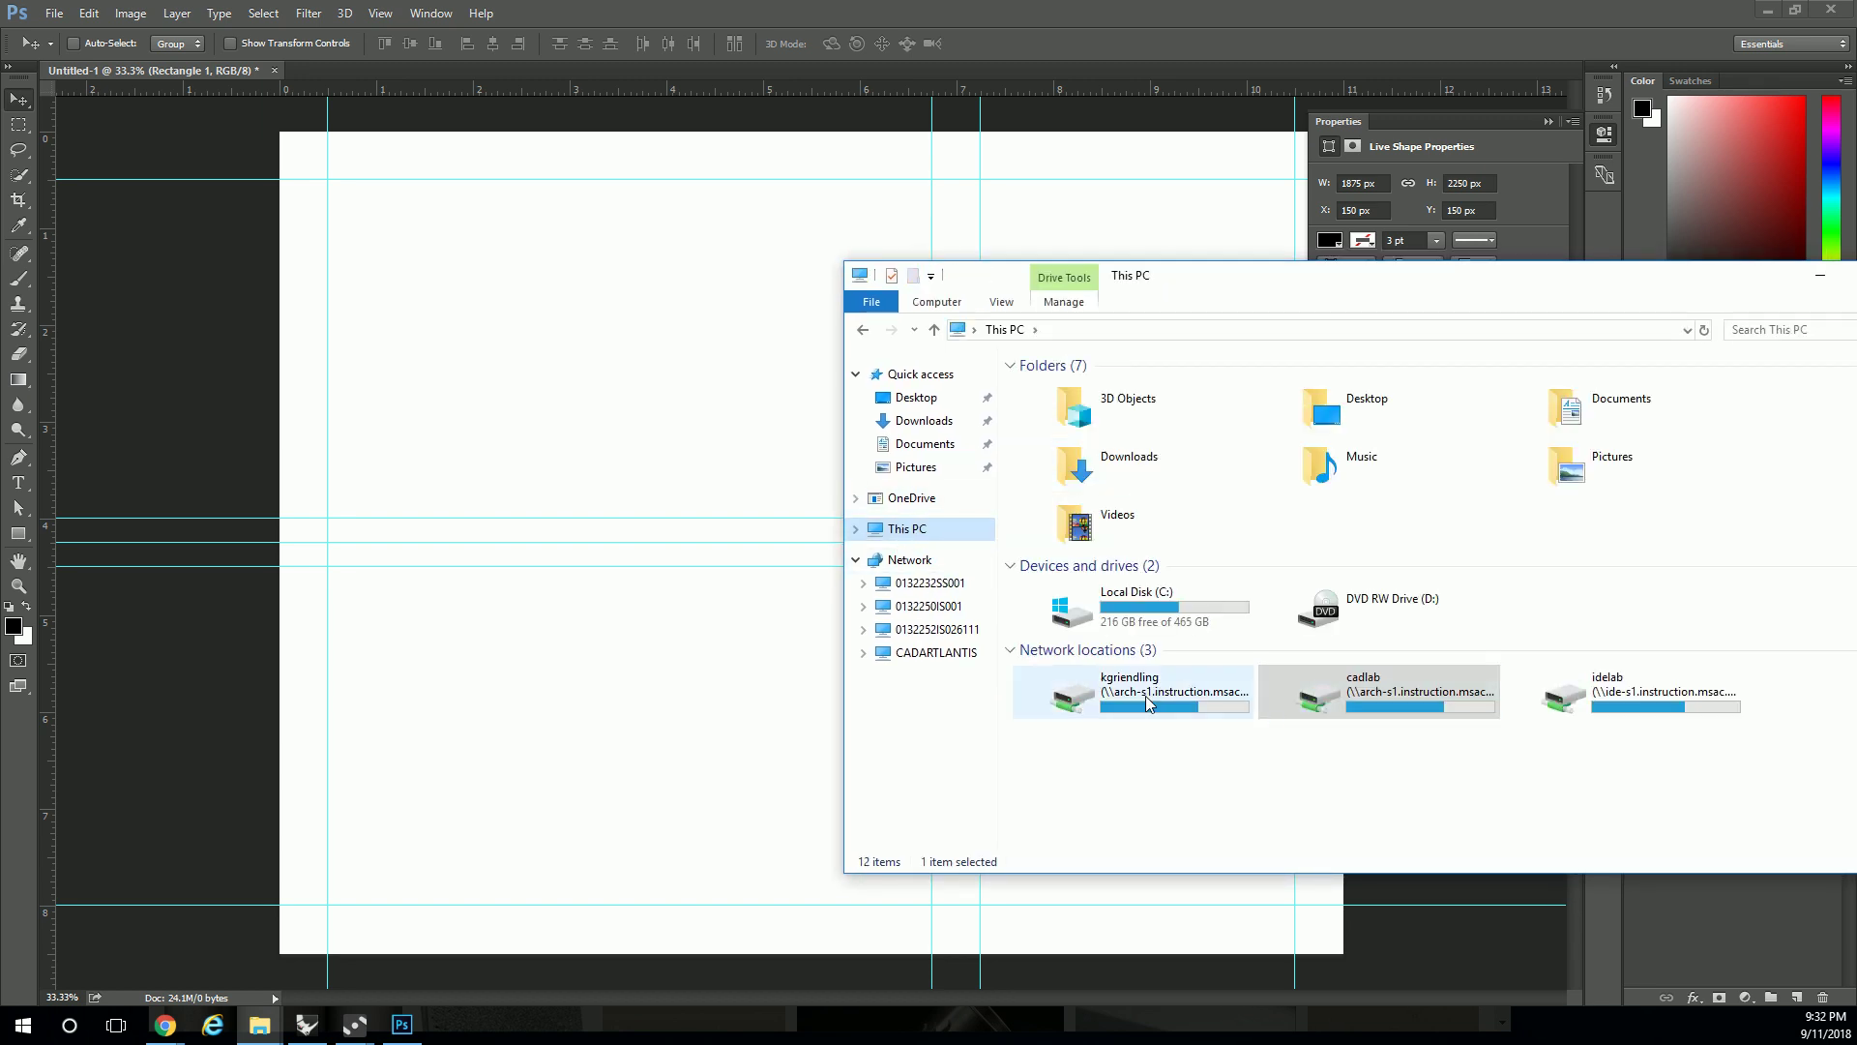
pyautogui.doubleClick(1146, 698)
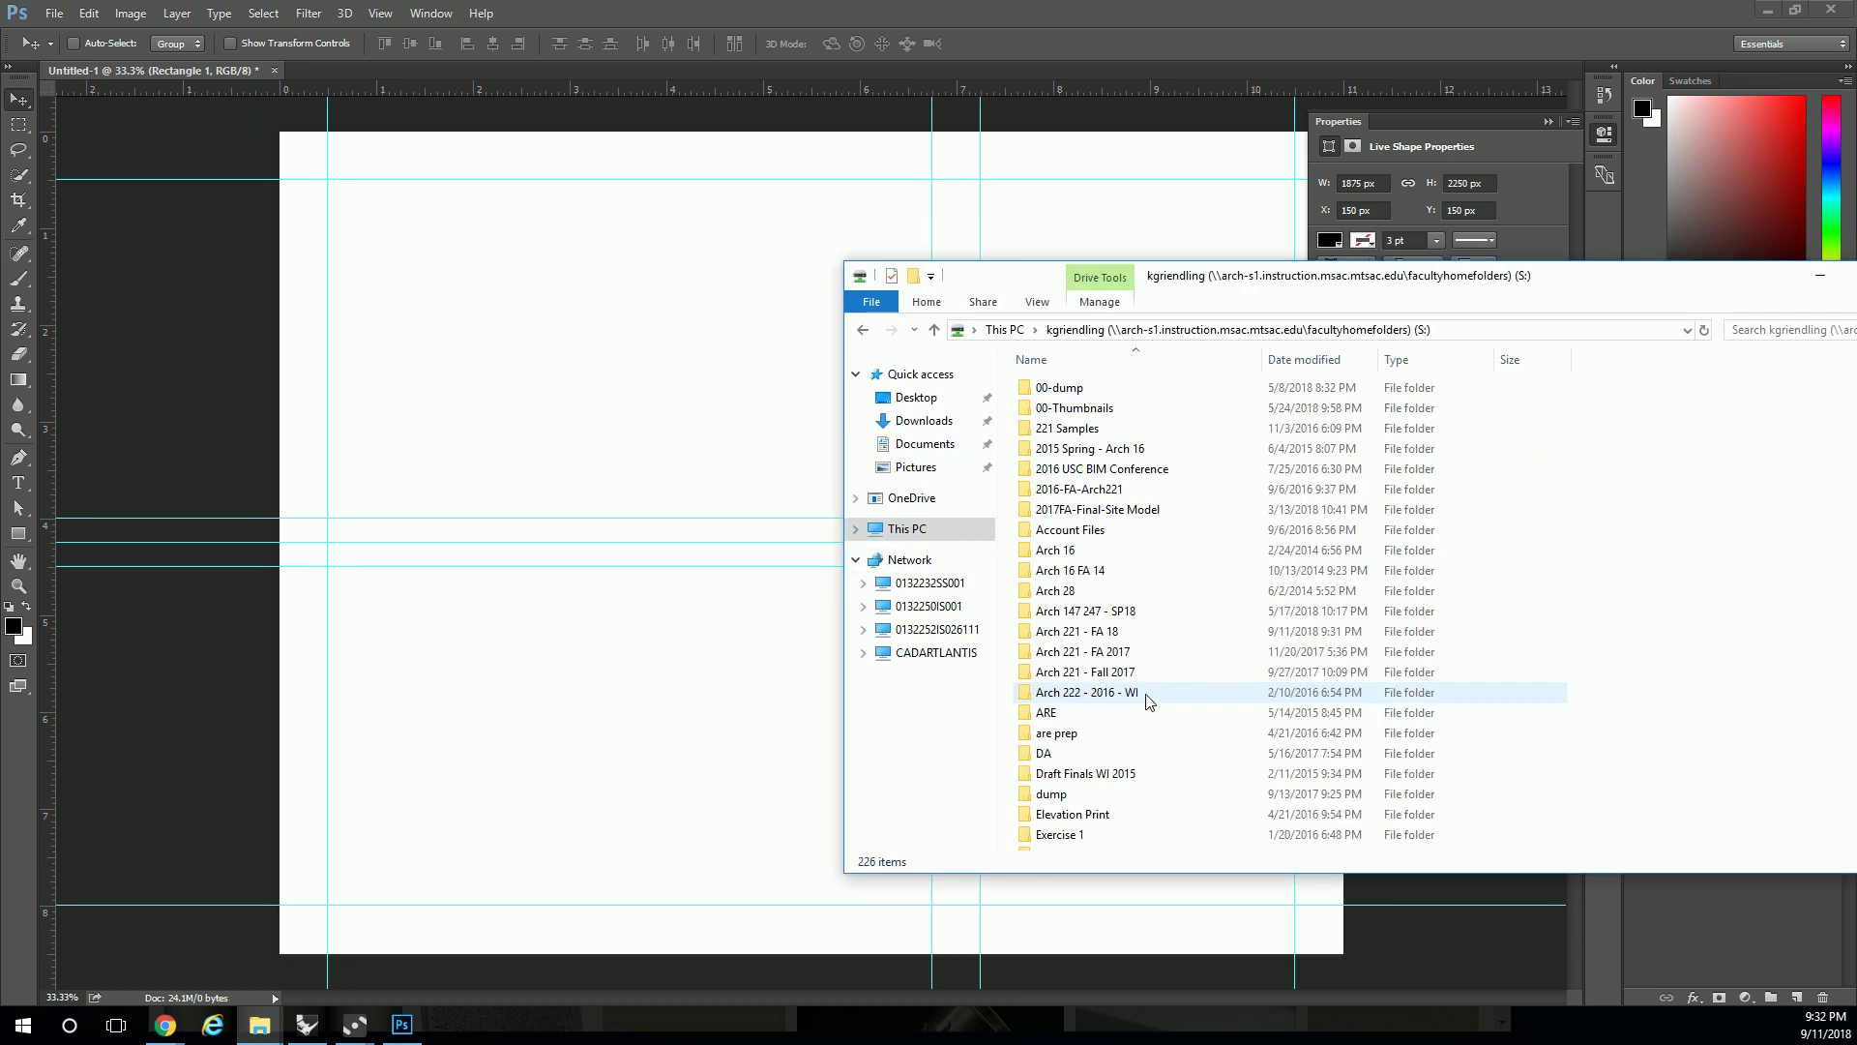
pyautogui.doubleClick(1084, 630)
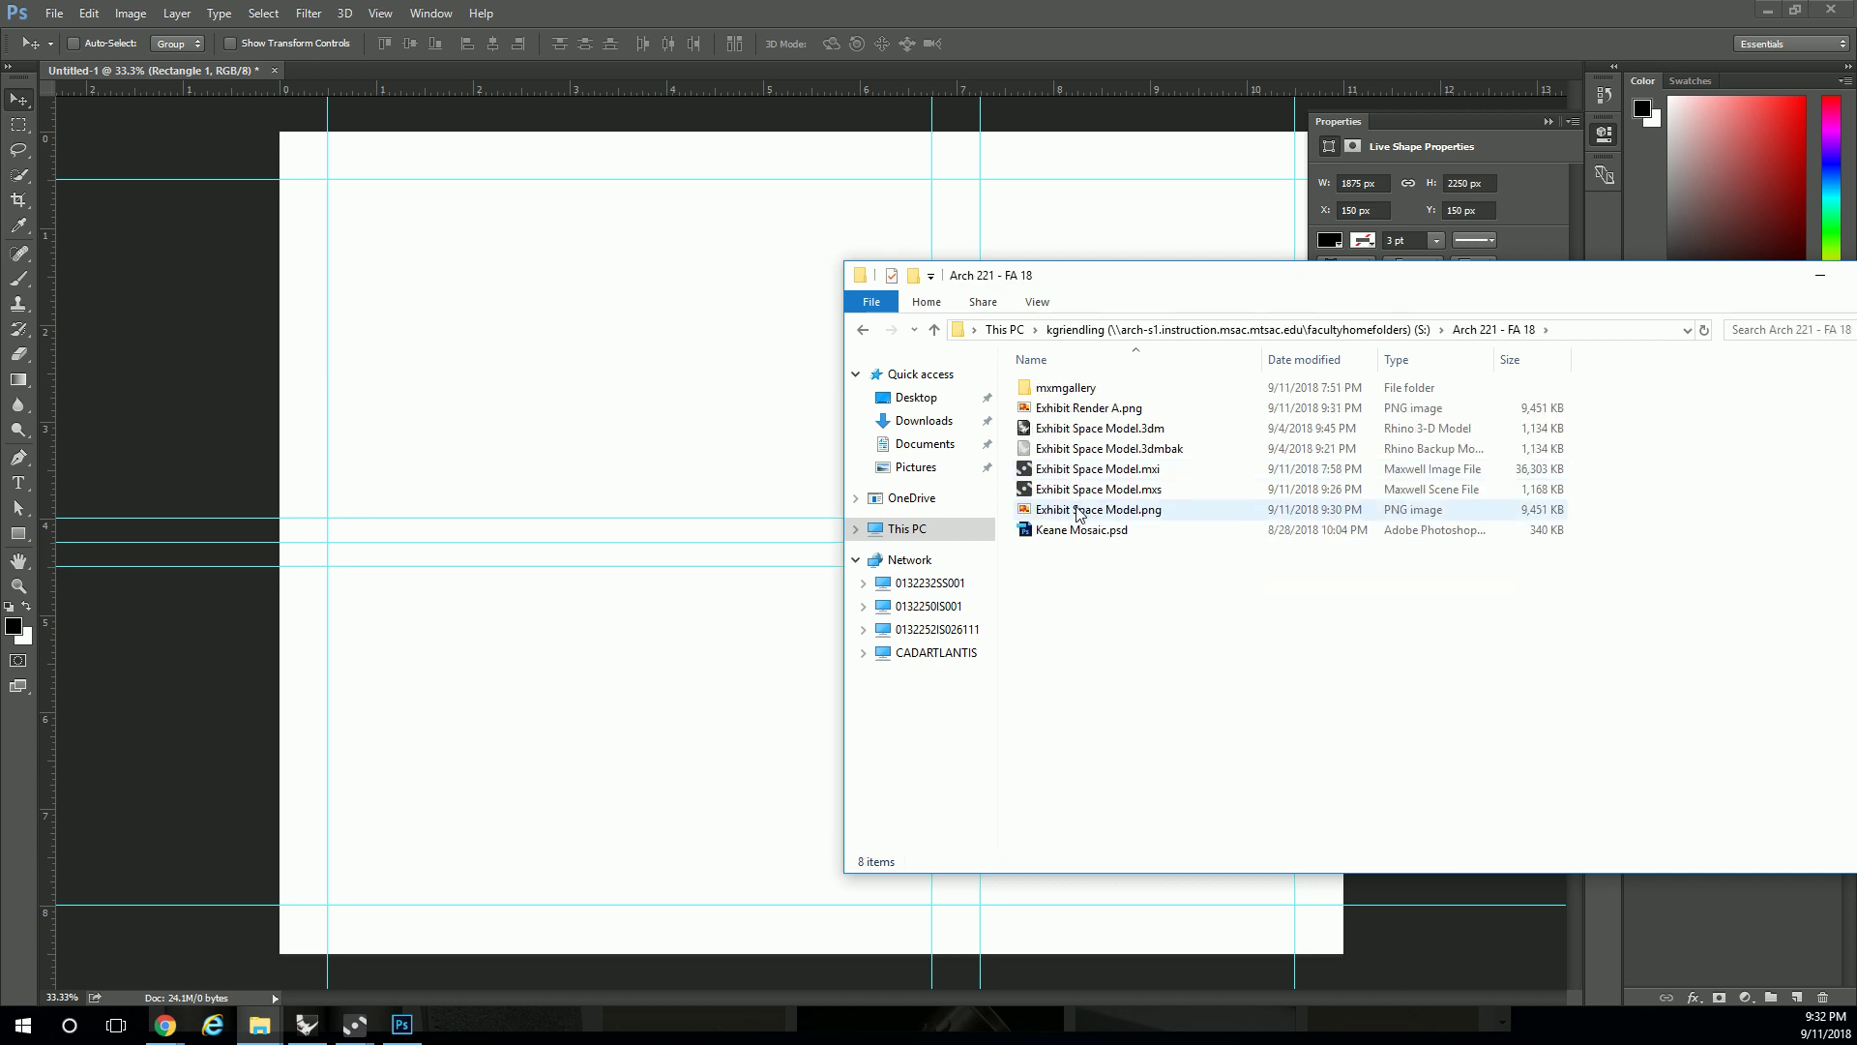
pyautogui.click(1090, 410)
pyautogui.moveTo(1090, 412); pyautogui.dragTo(664, 365)
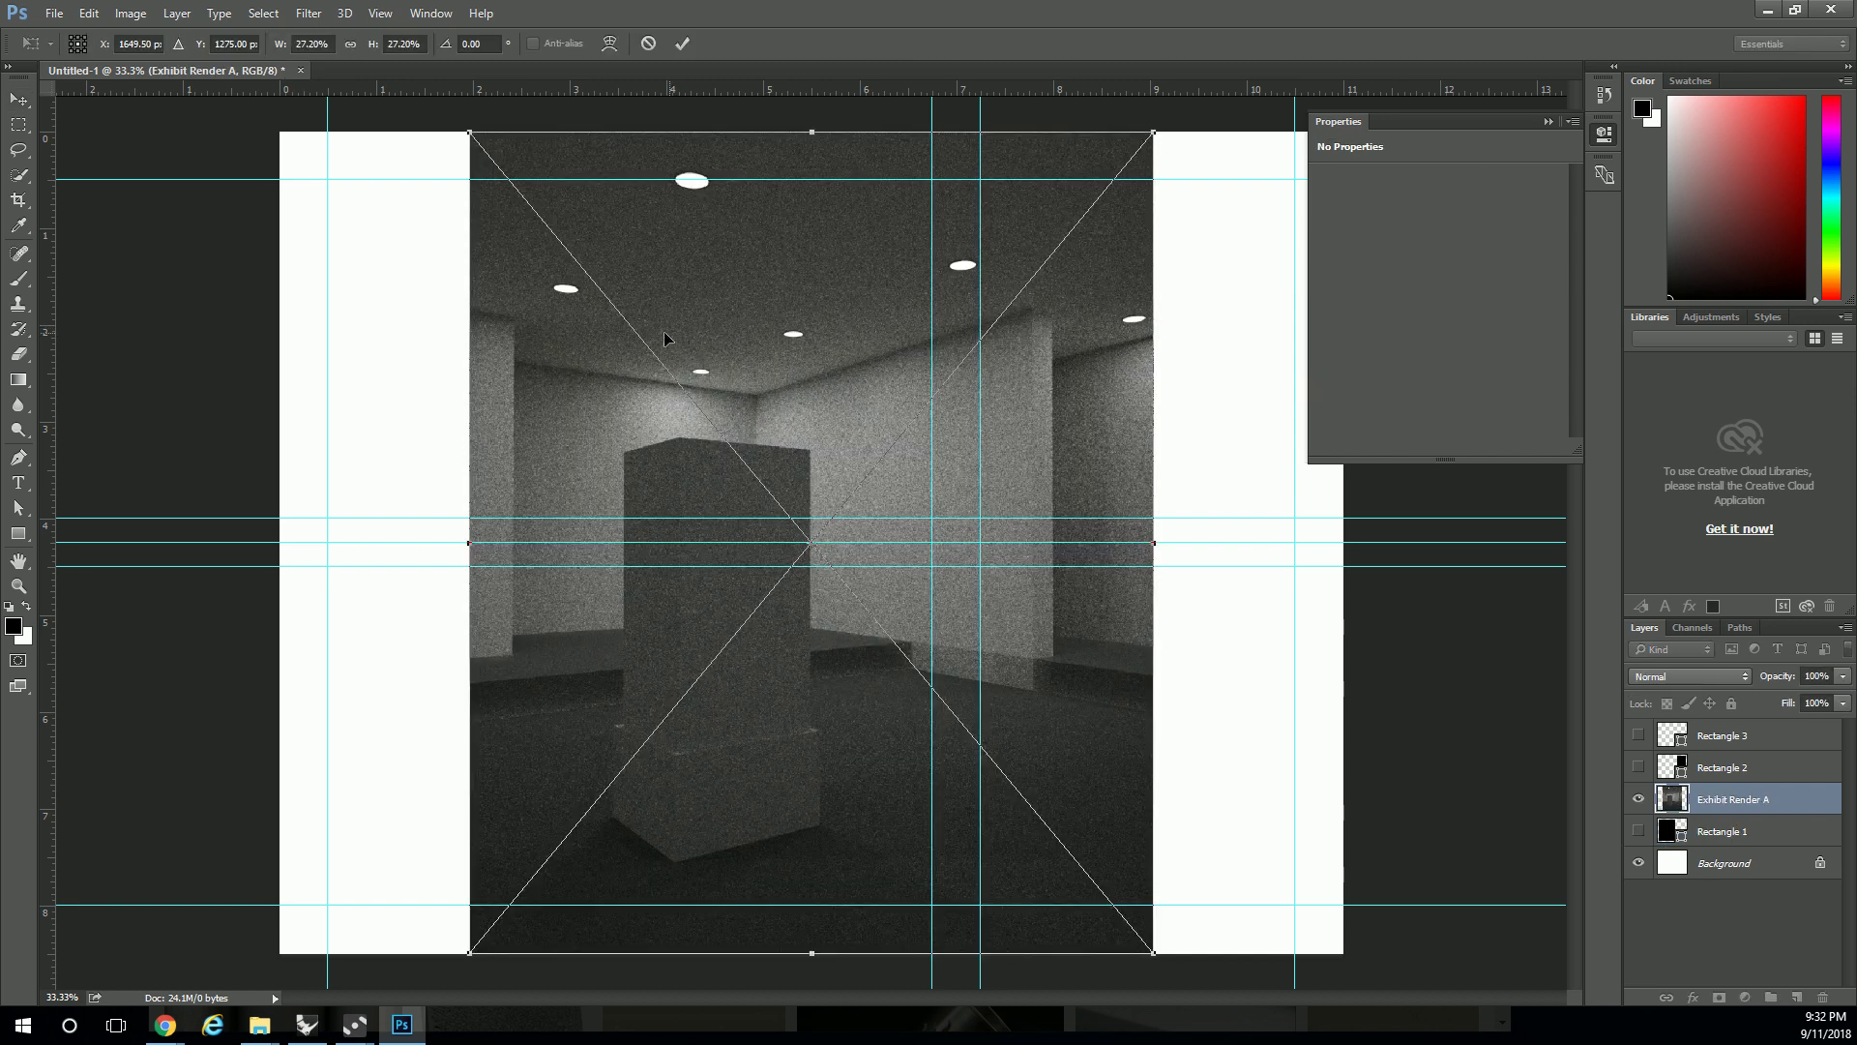
# - Move the placed Exhibit Render A to the top-left guides, commit it, then delete that layer
pyautogui.moveTo(851, 263); pyautogui.dragTo(642, 323)
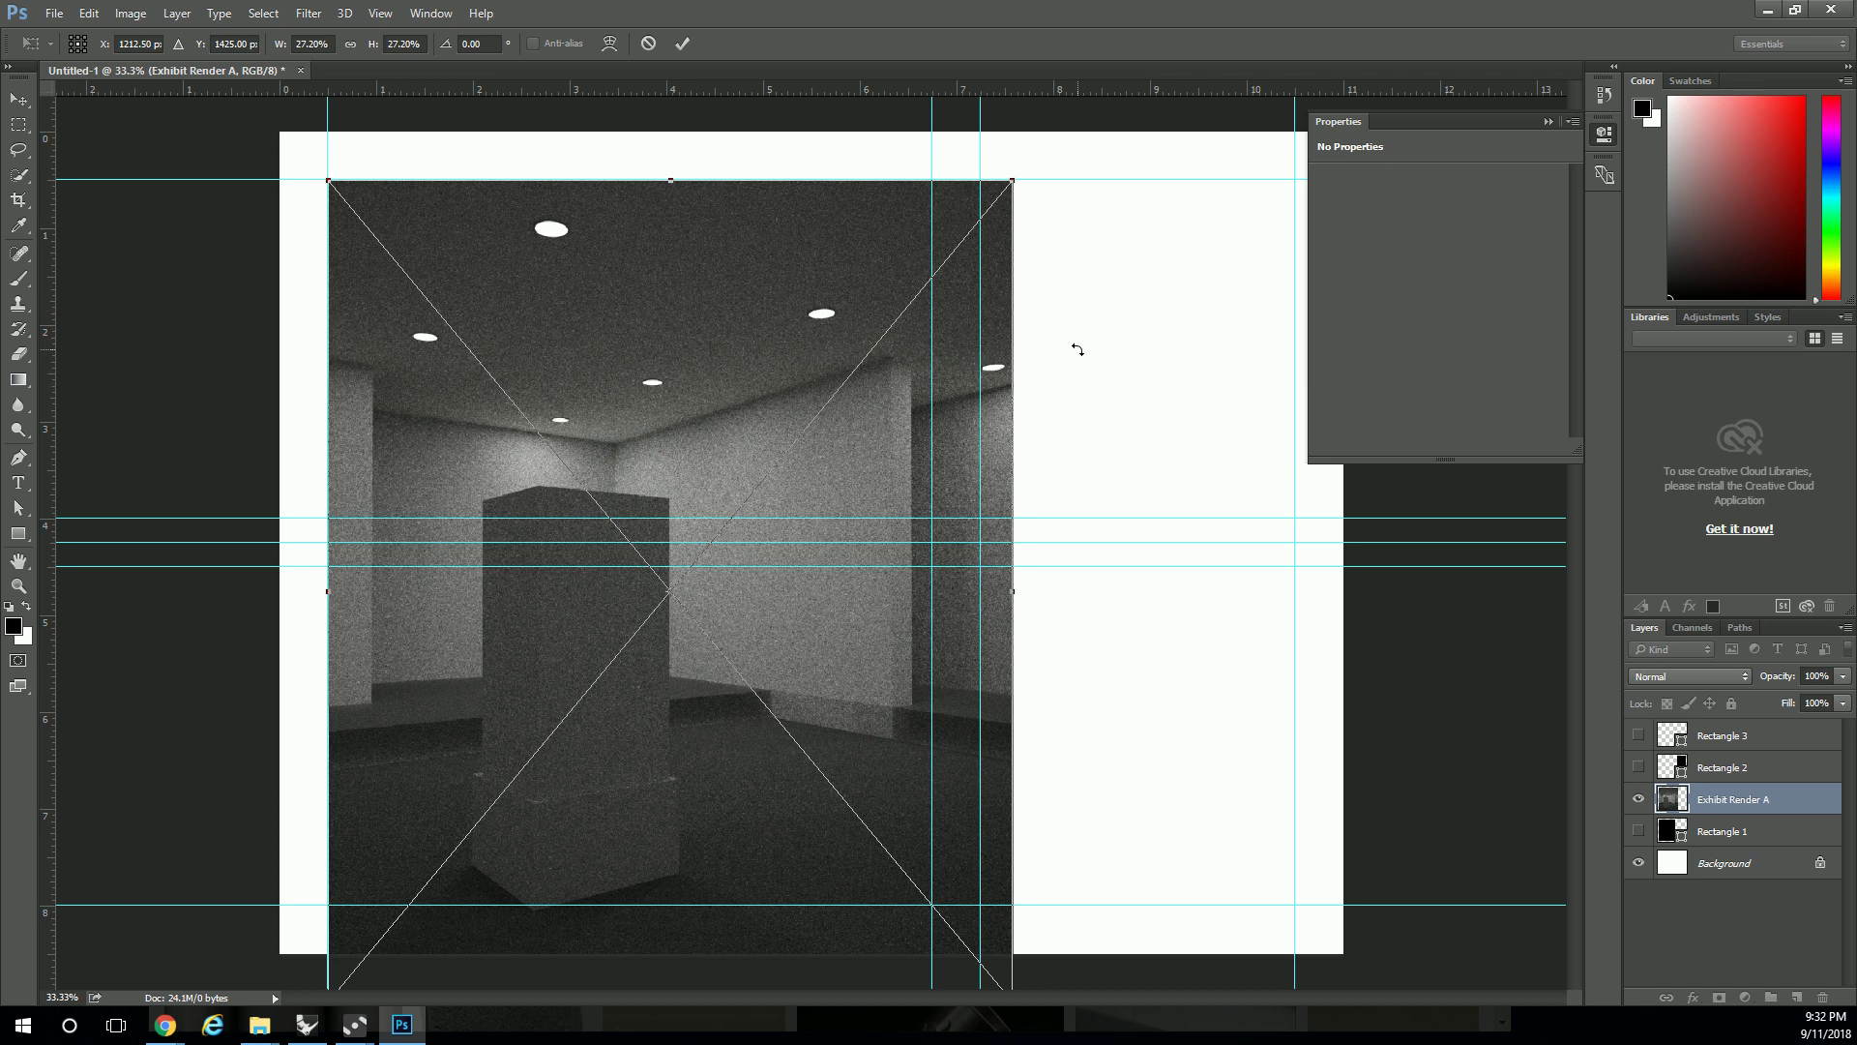
pyautogui.press('Return')
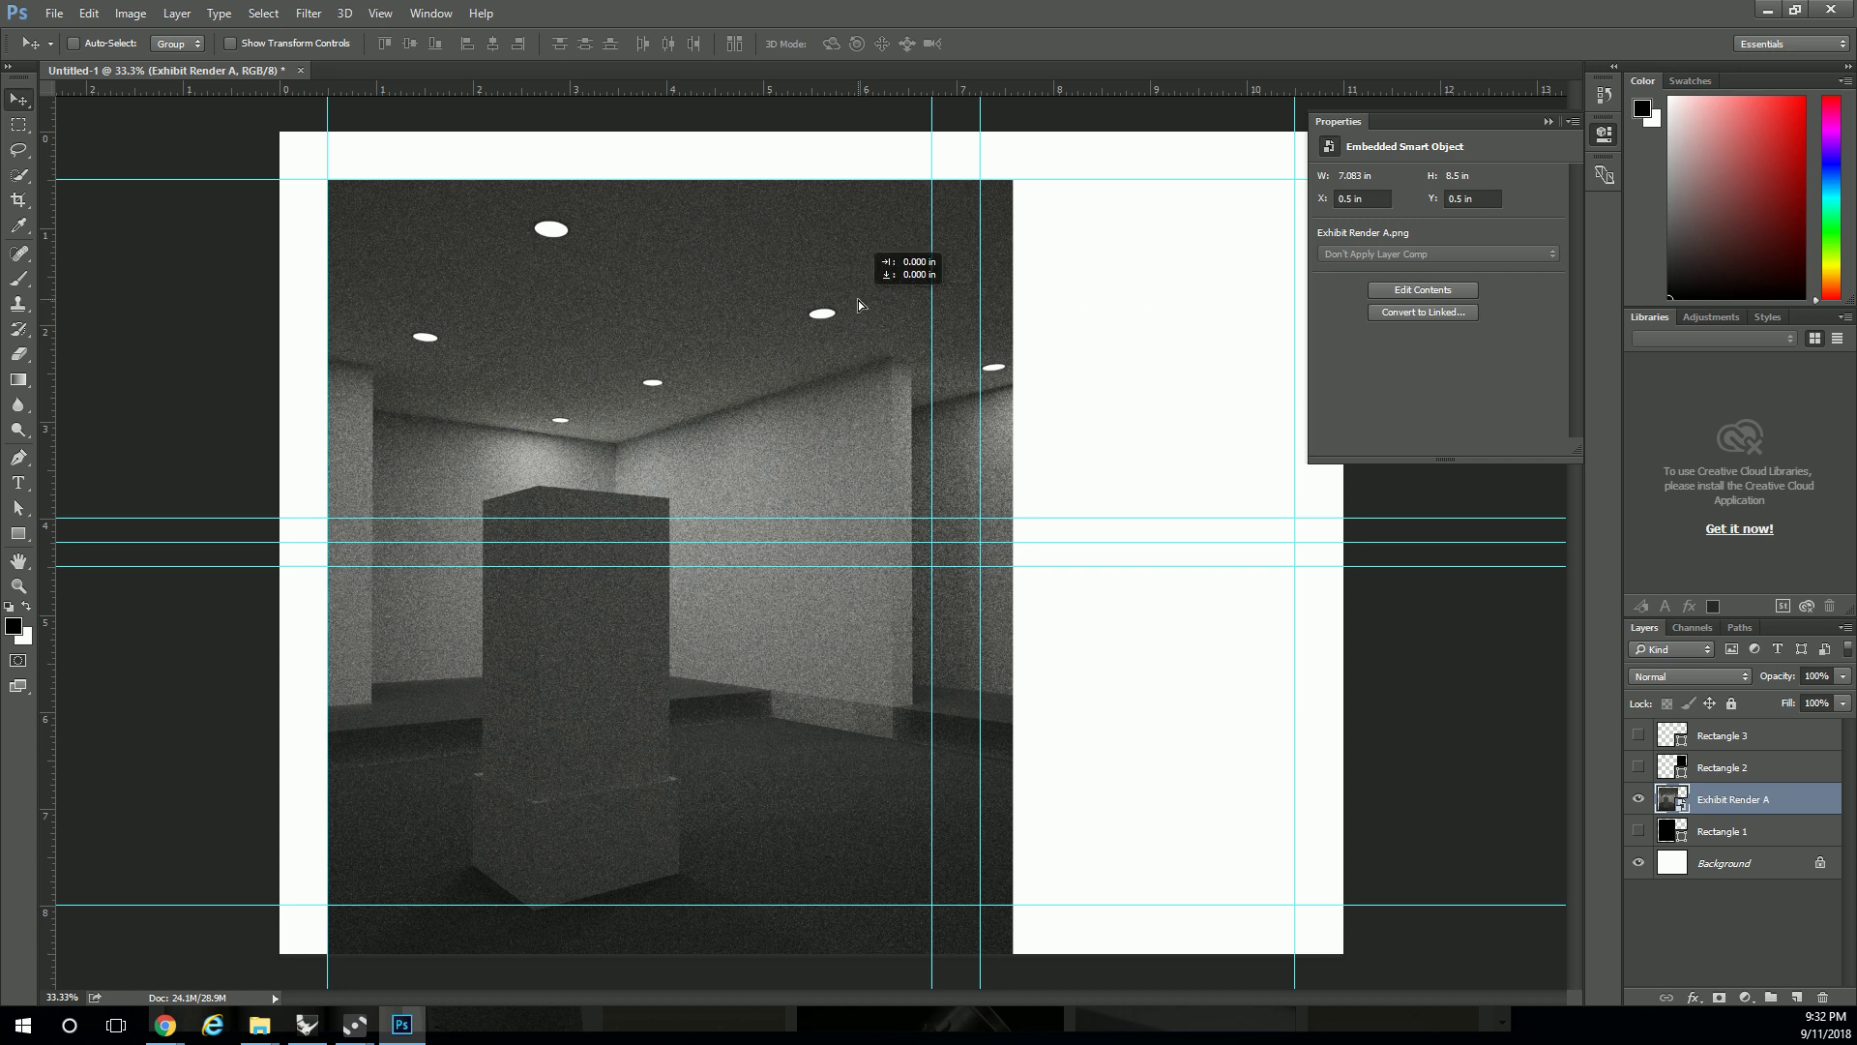
pyautogui.press('ctrl')
pyautogui.press('Delete')
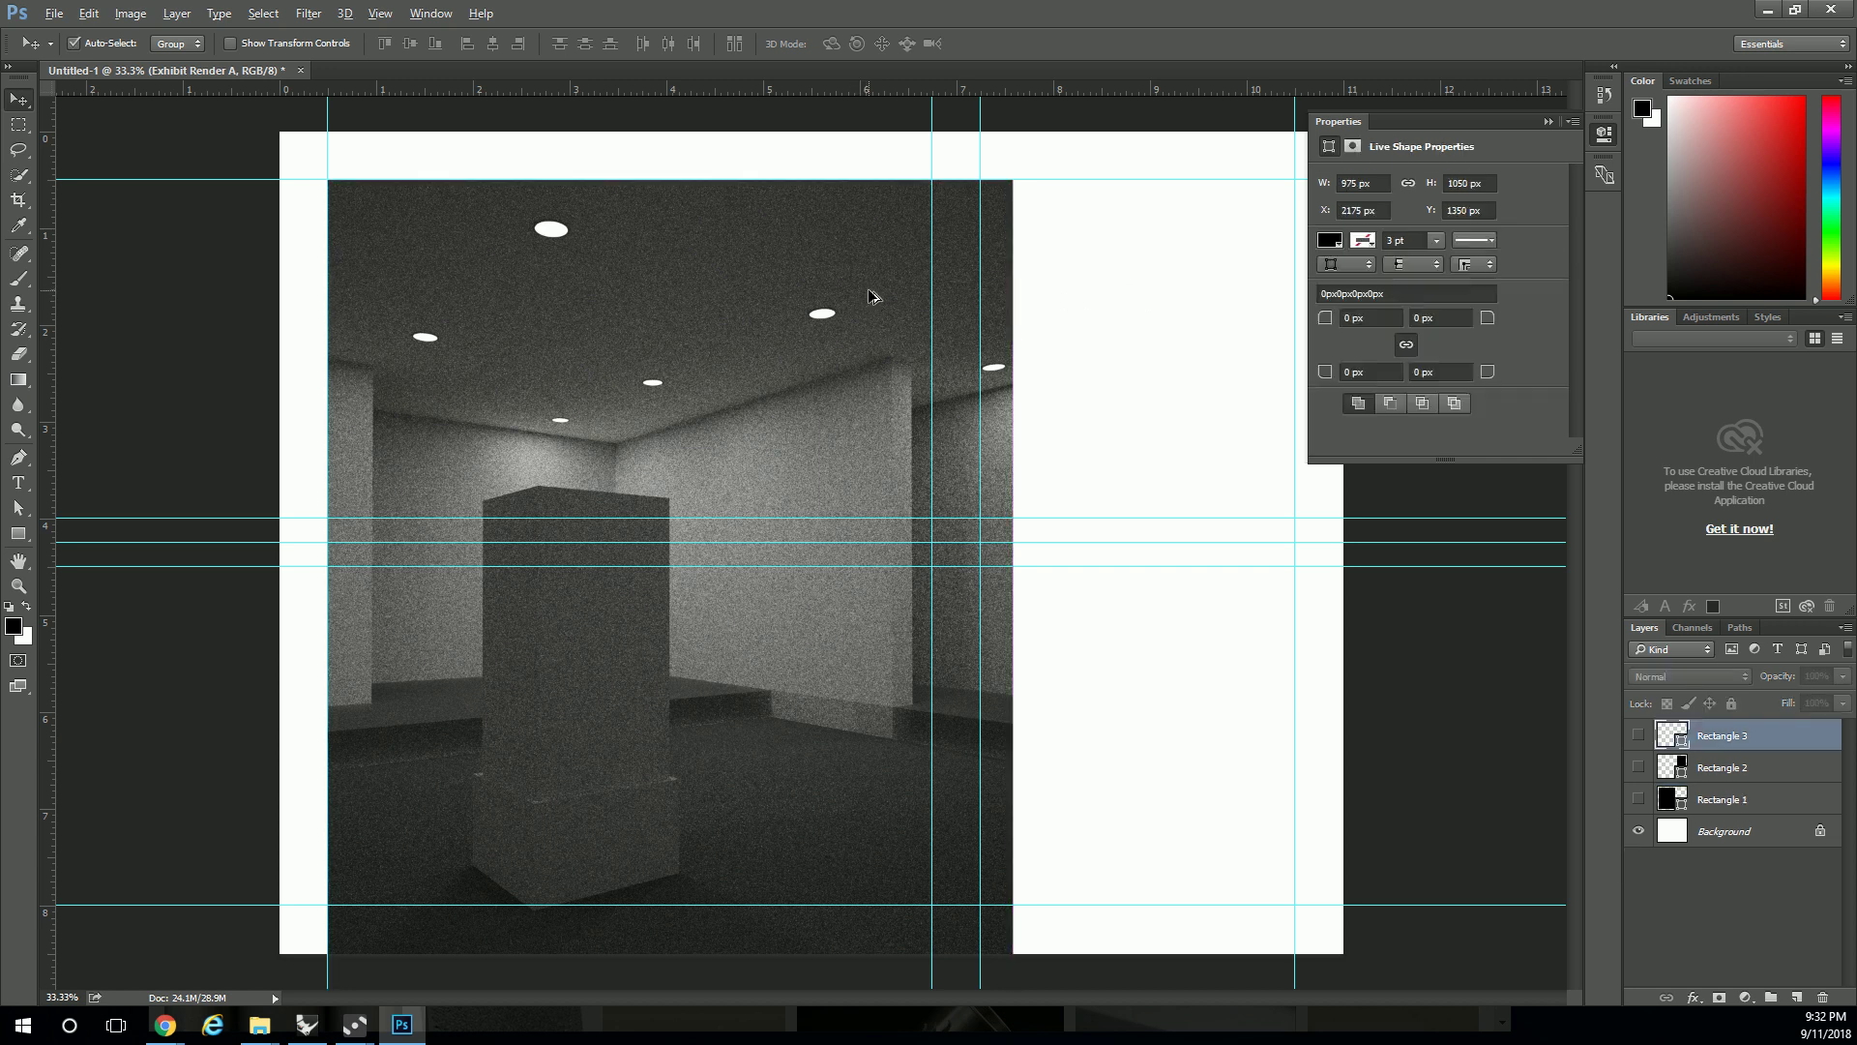
pyautogui.click(131, 14)
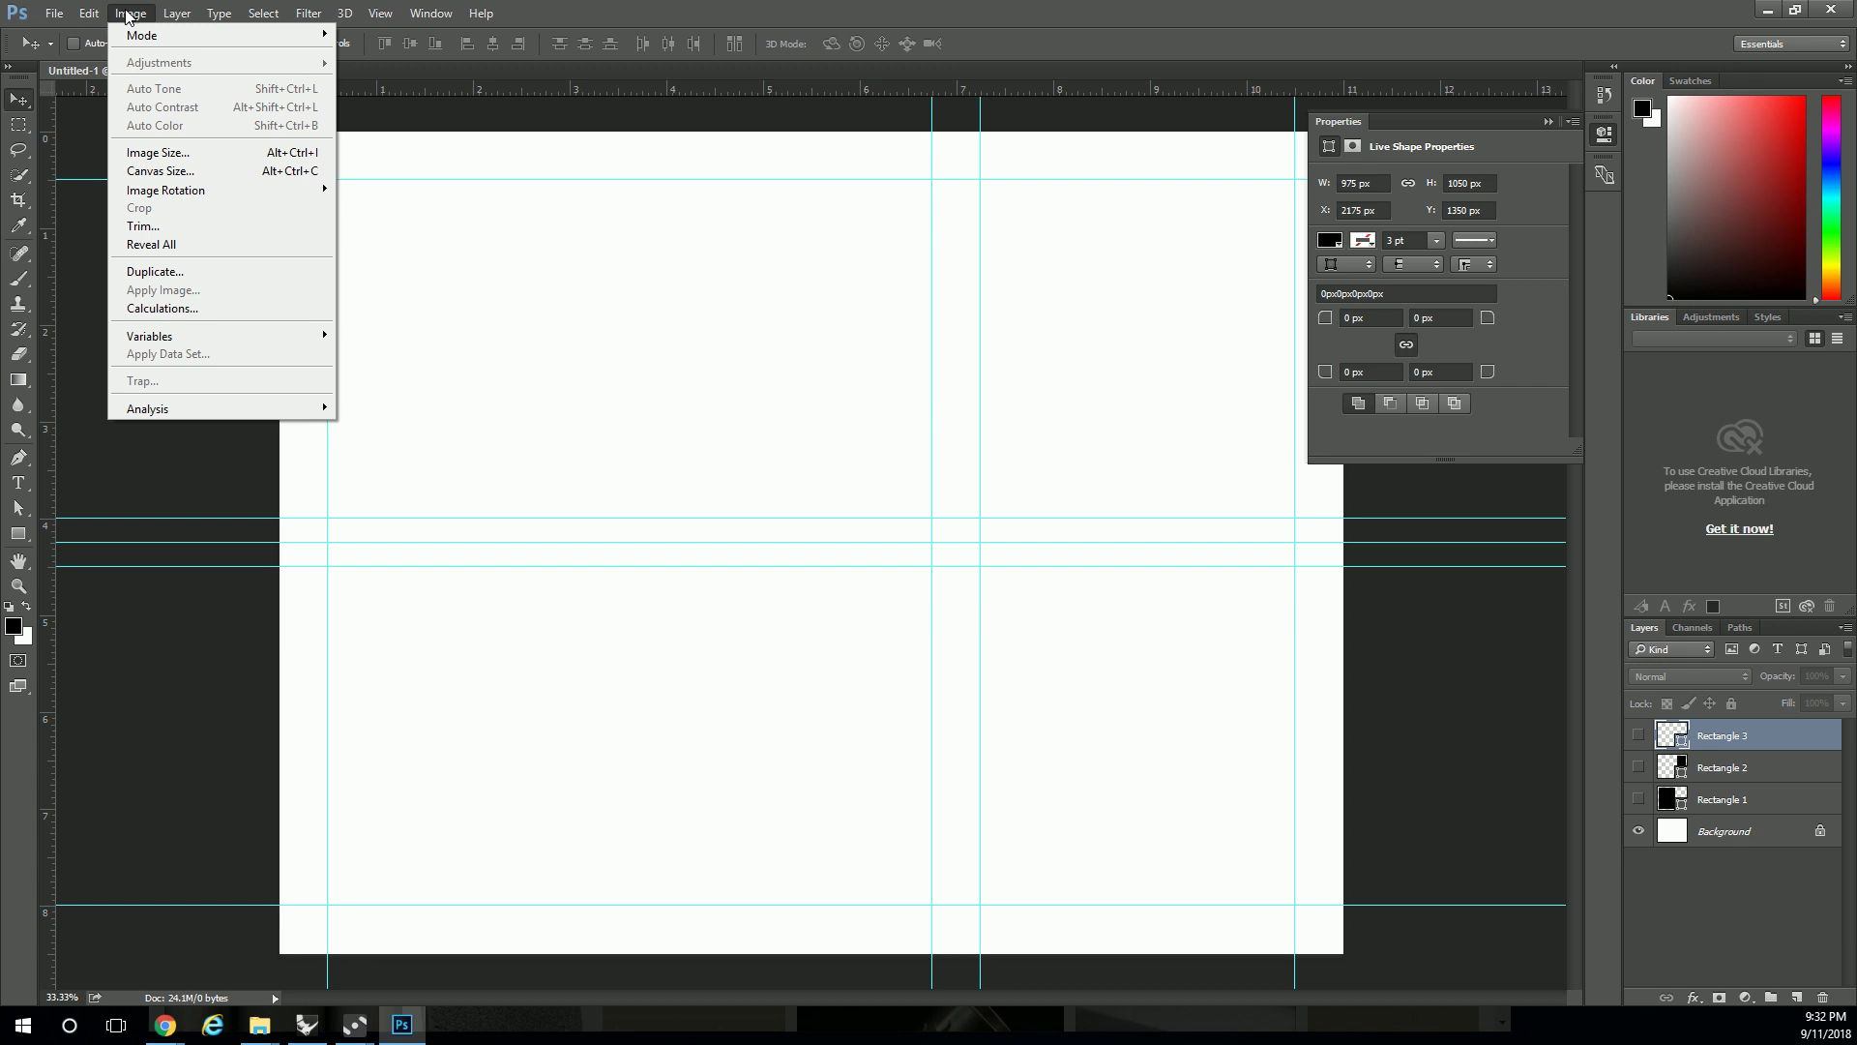
pyautogui.moveTo(101, 17)
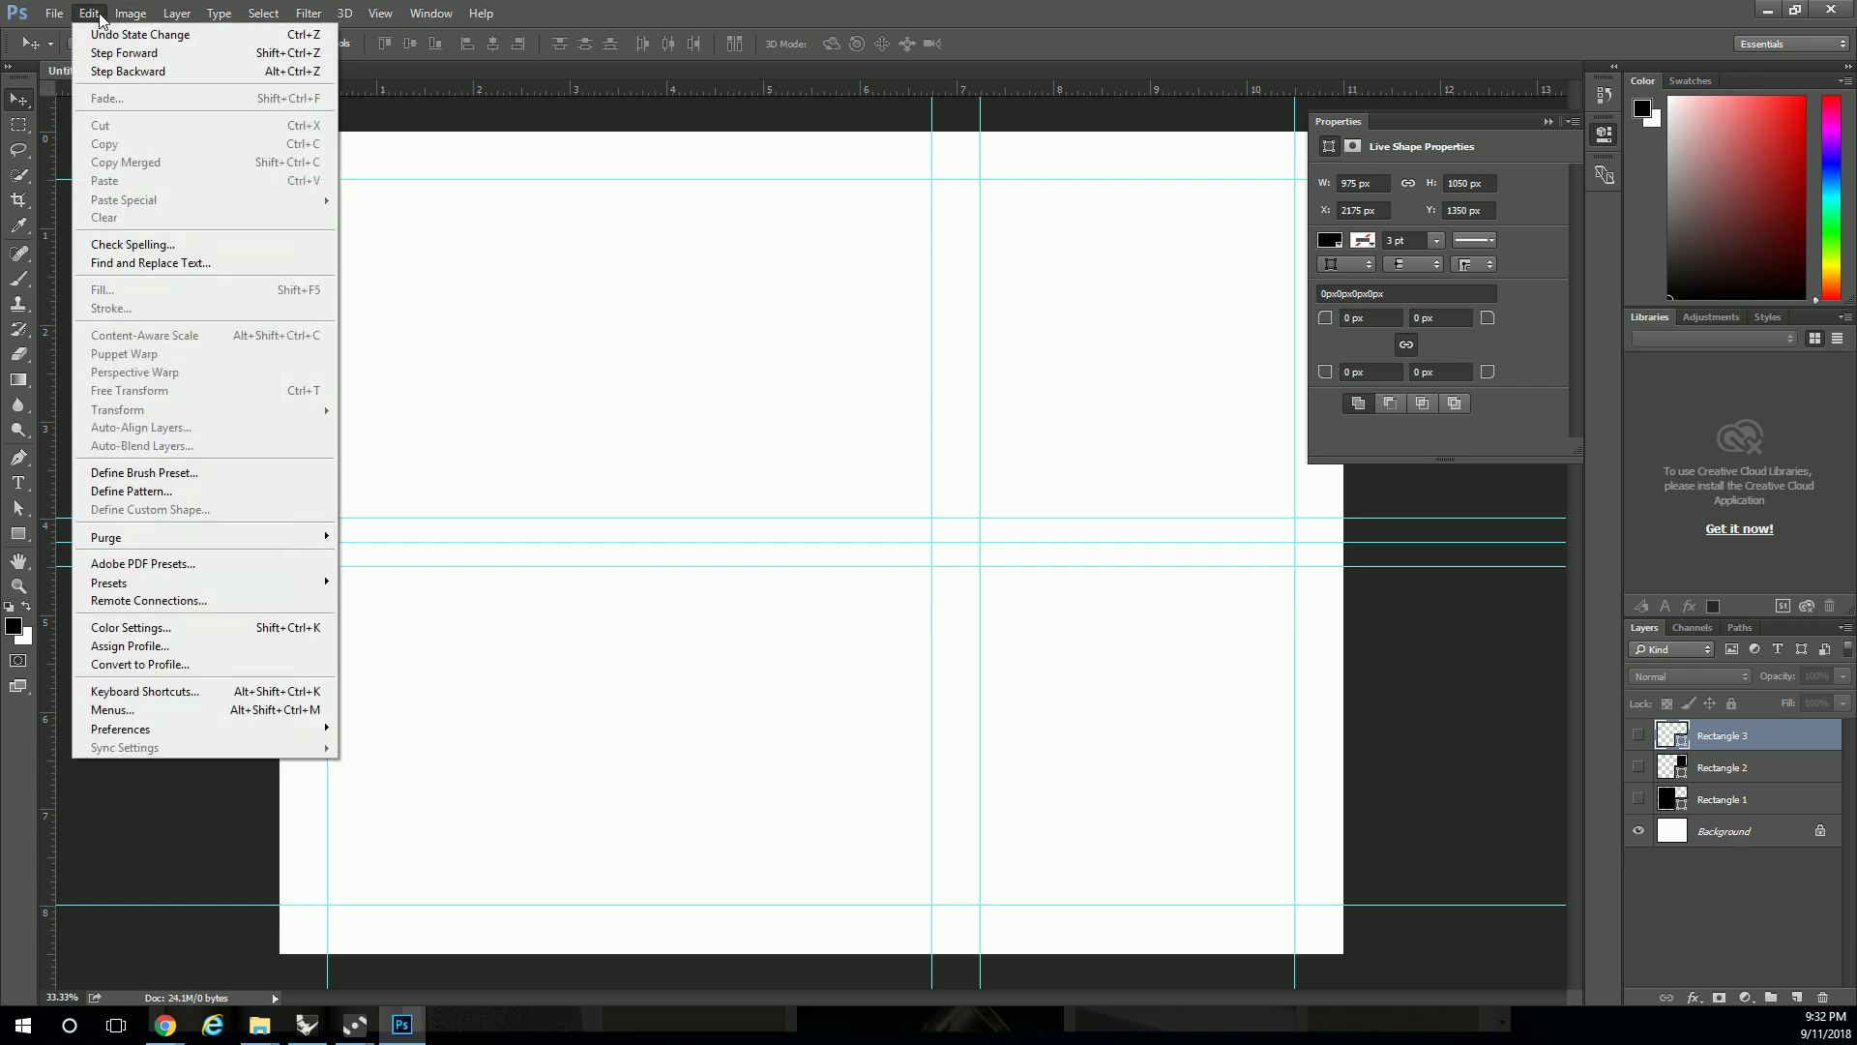
pyautogui.moveTo(258, 19)
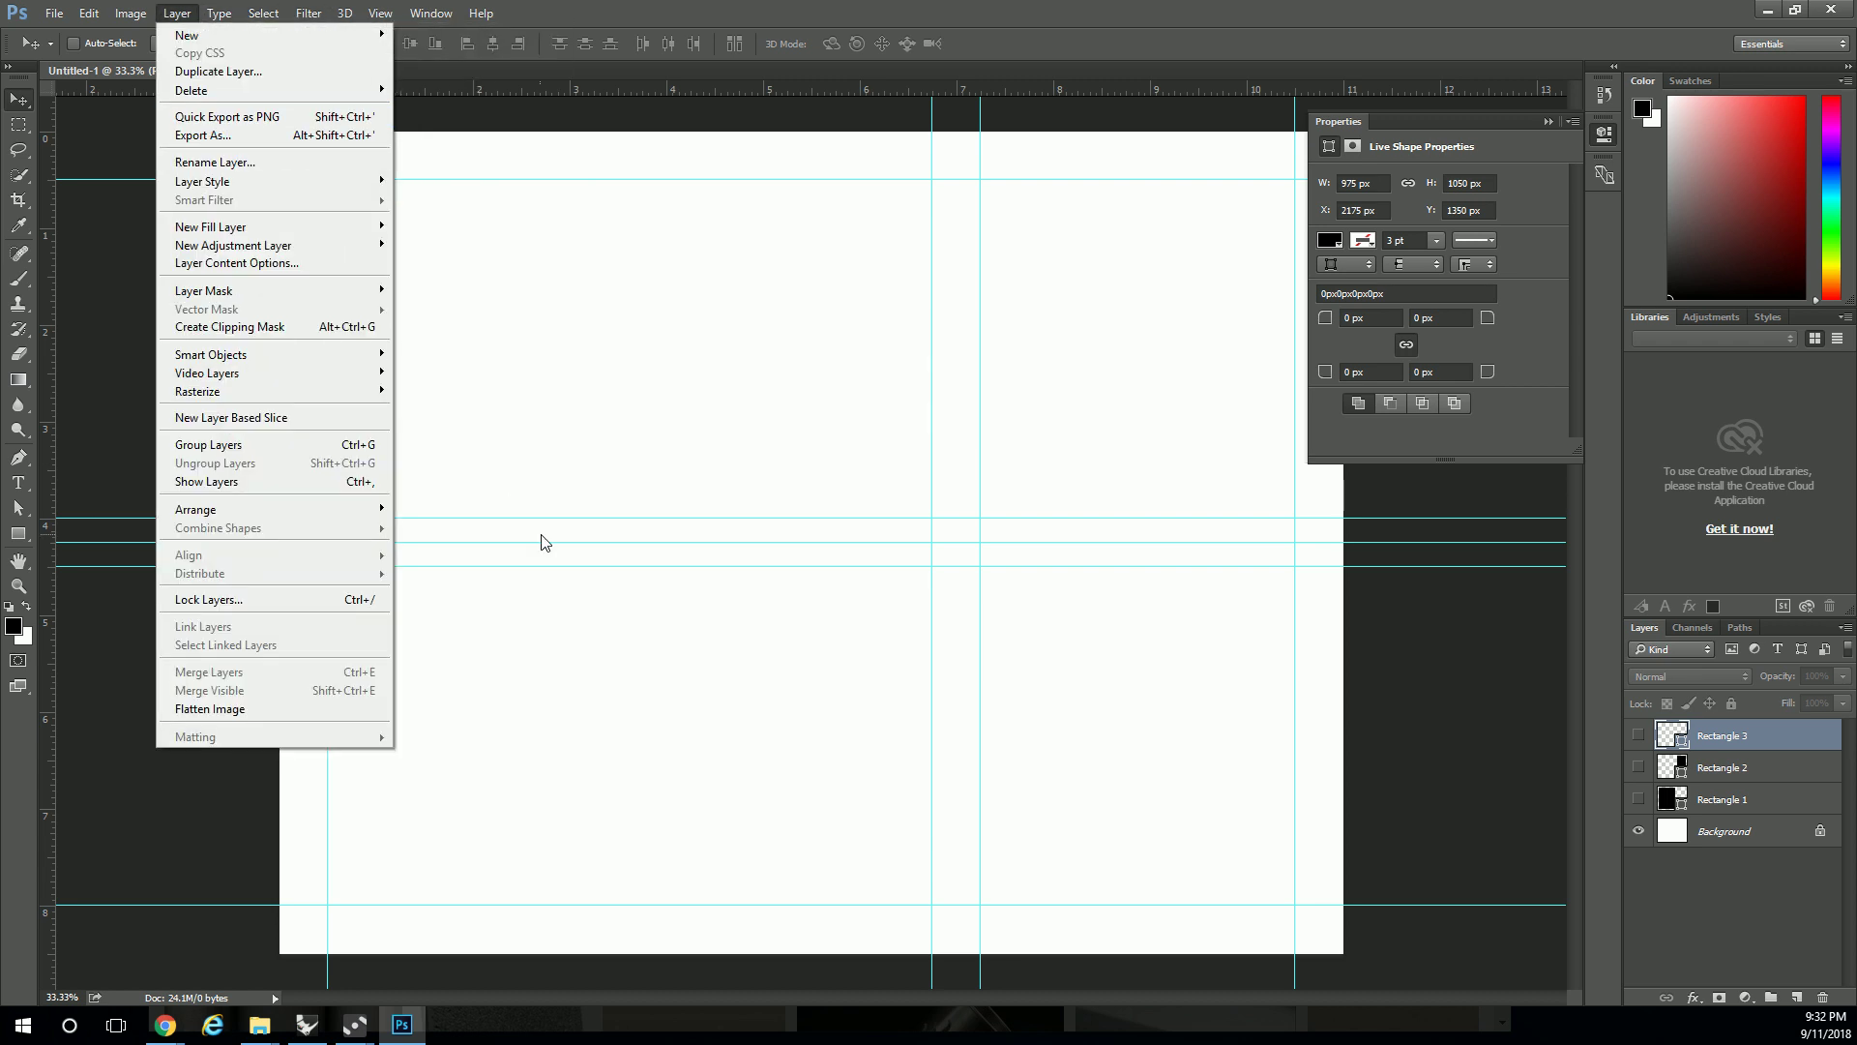
pyautogui.click(609, 421)
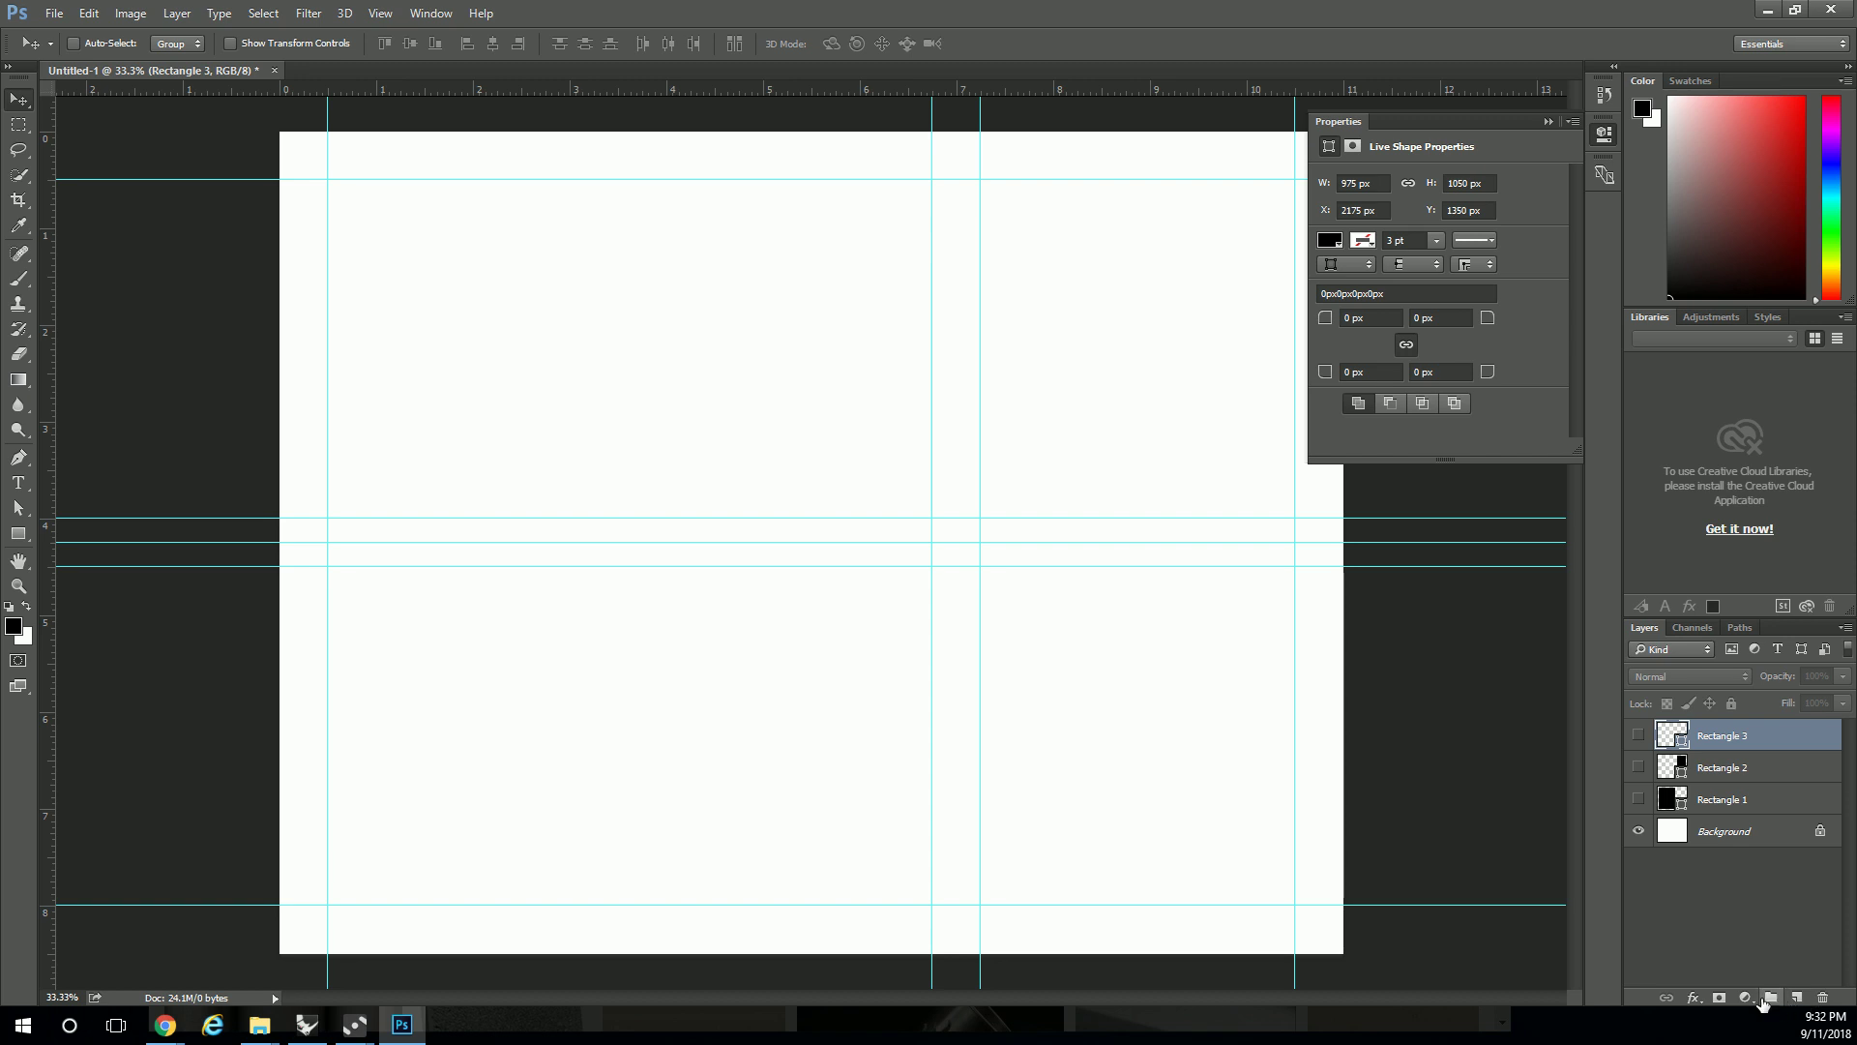
pyautogui.click(1845, 626)
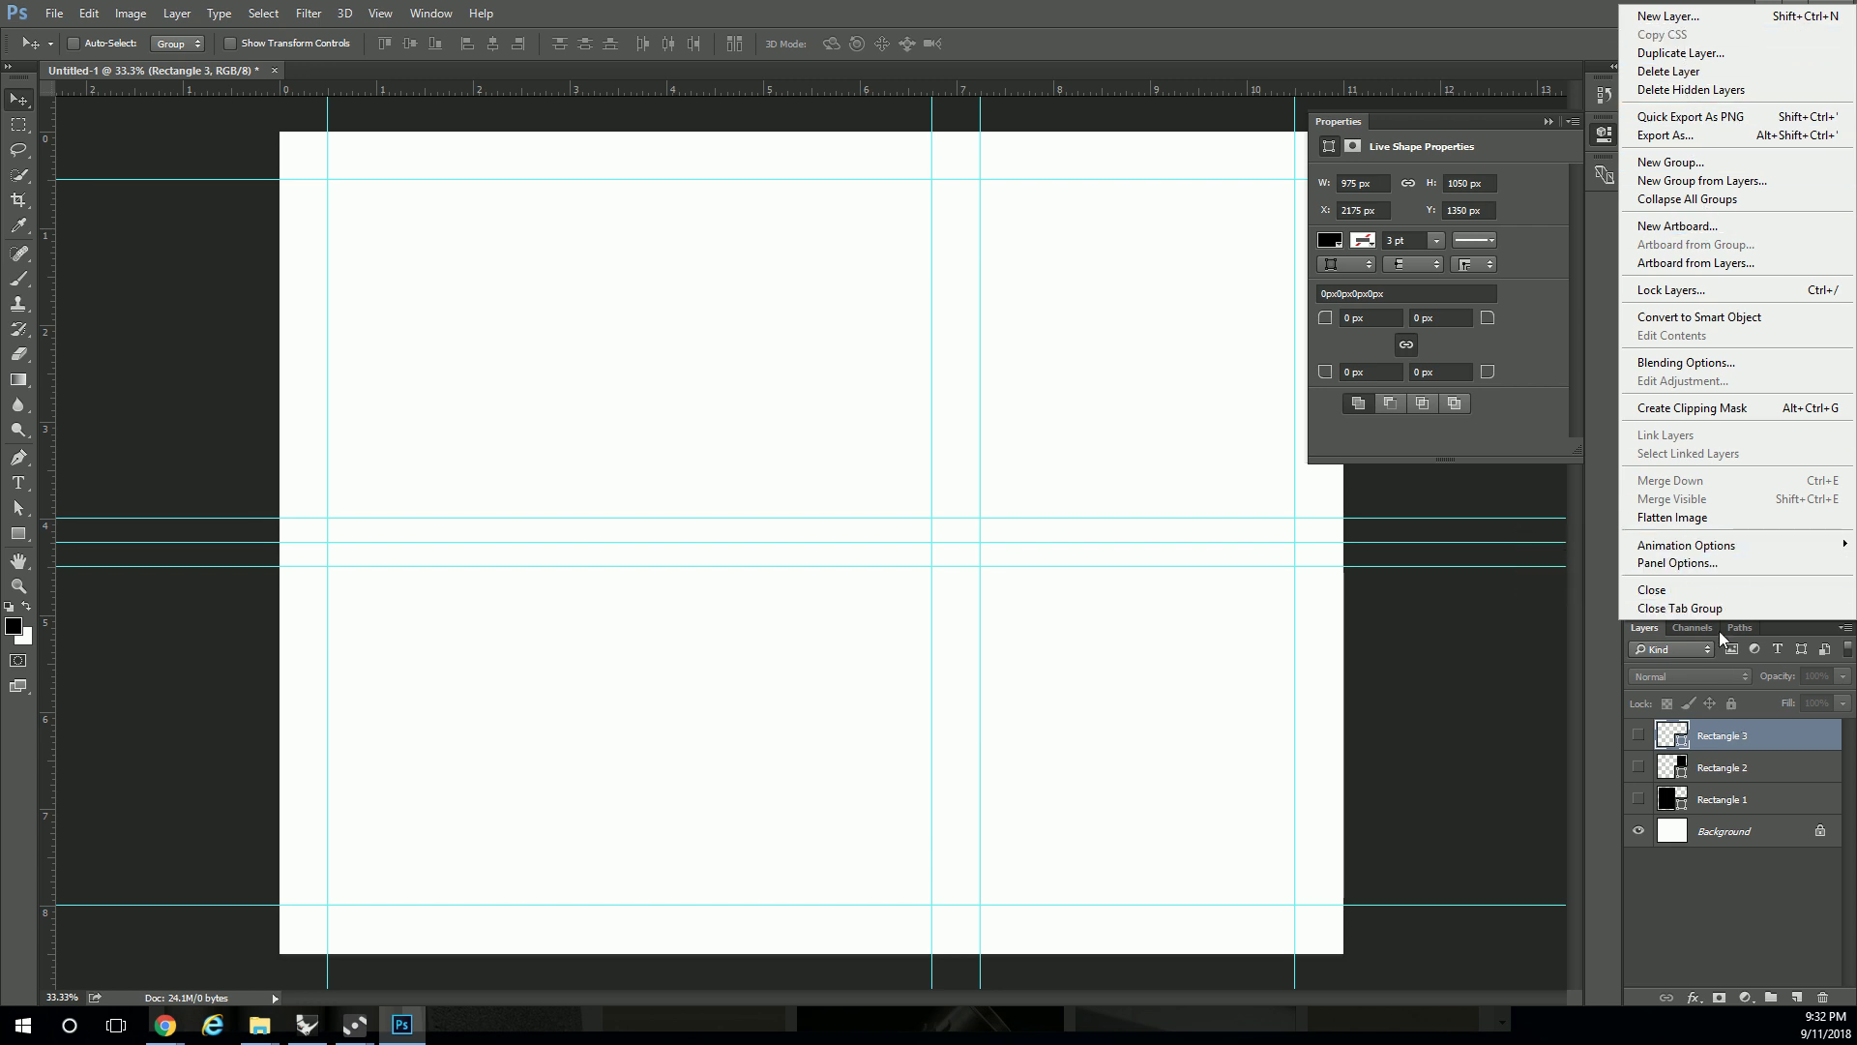
pyautogui.click(1753, 867)
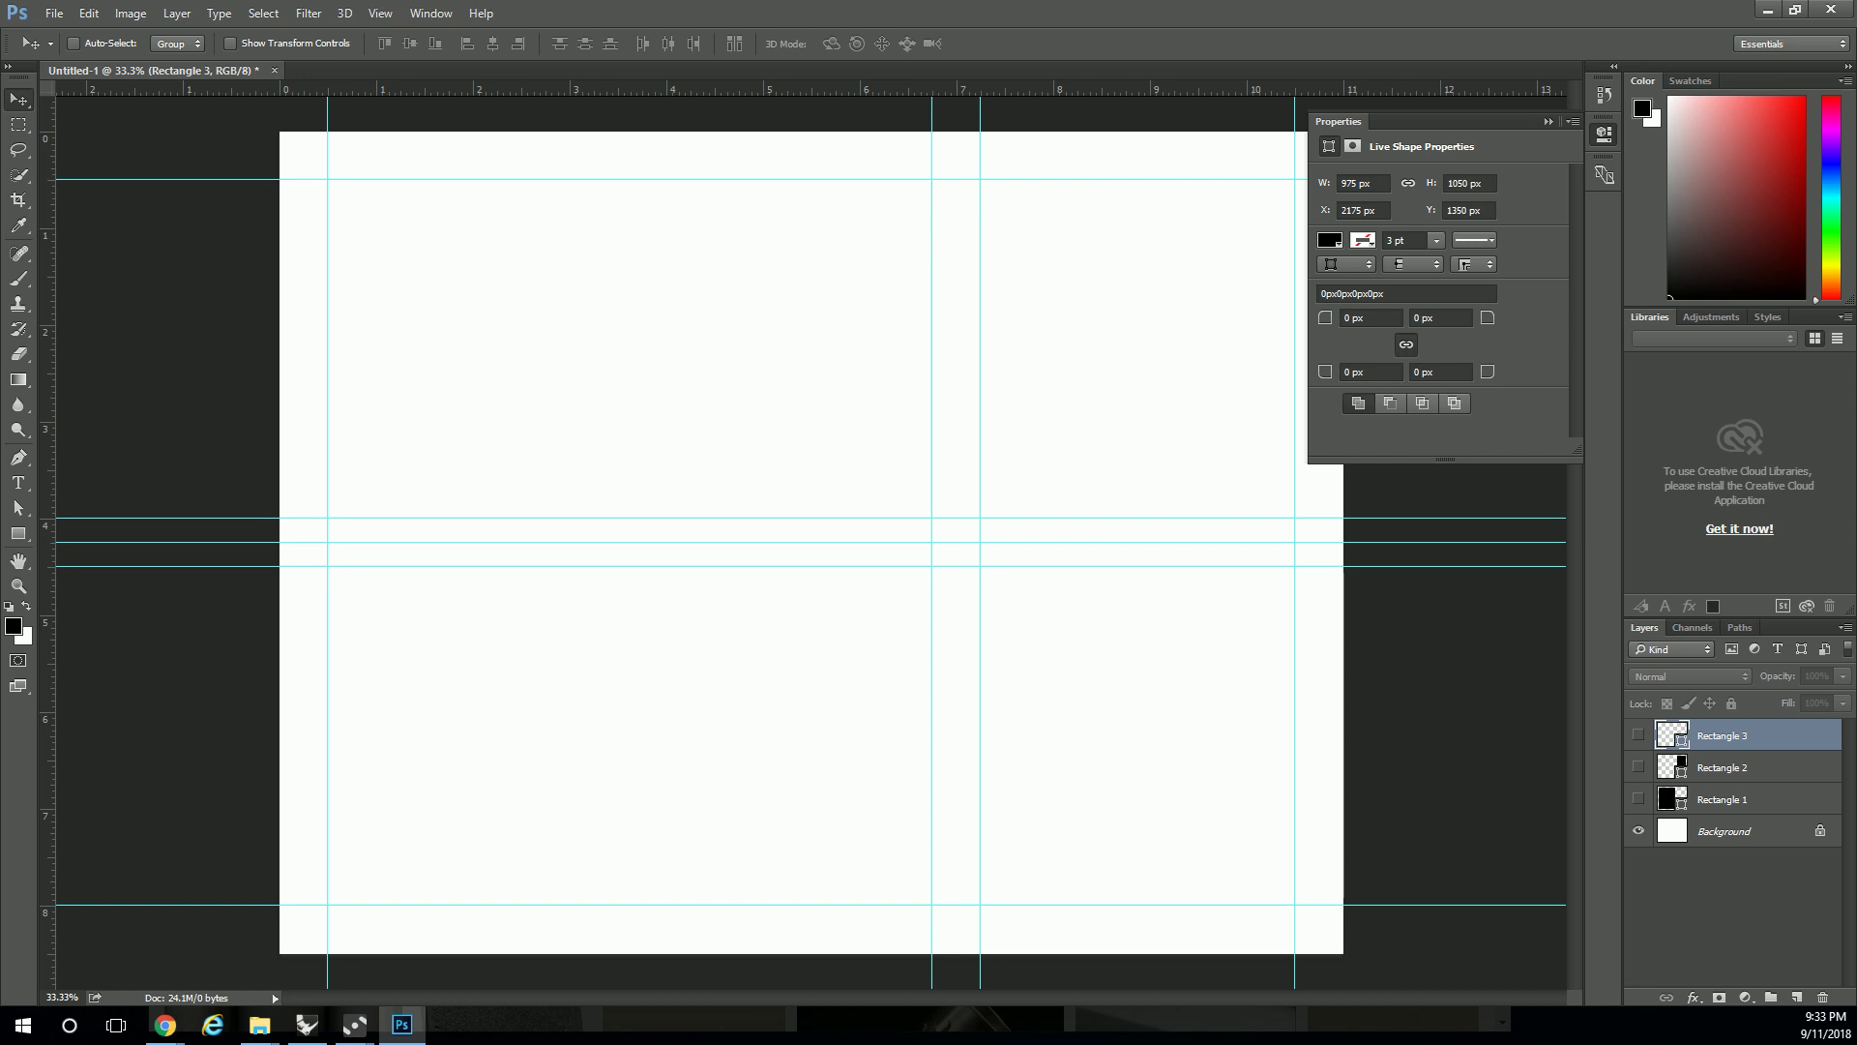
# - Try placing Exhibit Render A.png twice with File > Place Embedded, cancelling both placements
pyautogui.click(55, 13)
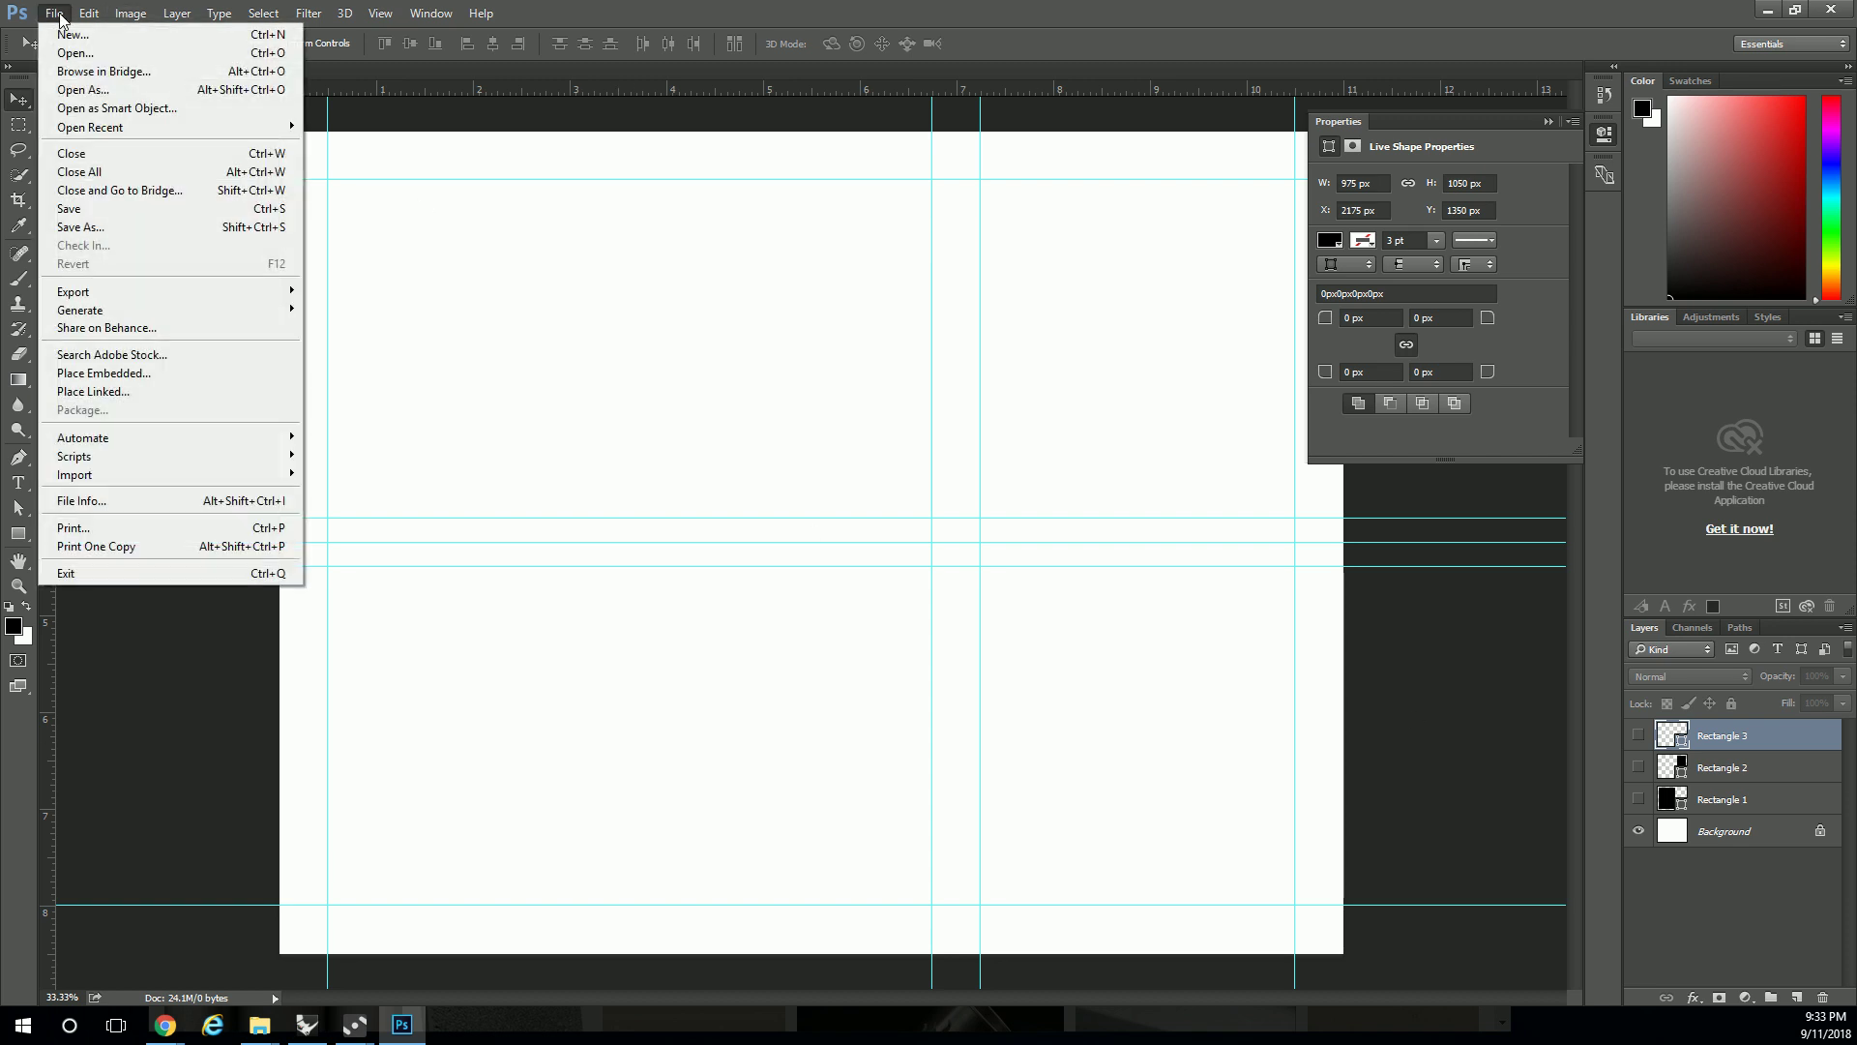
pyautogui.click(190, 374)
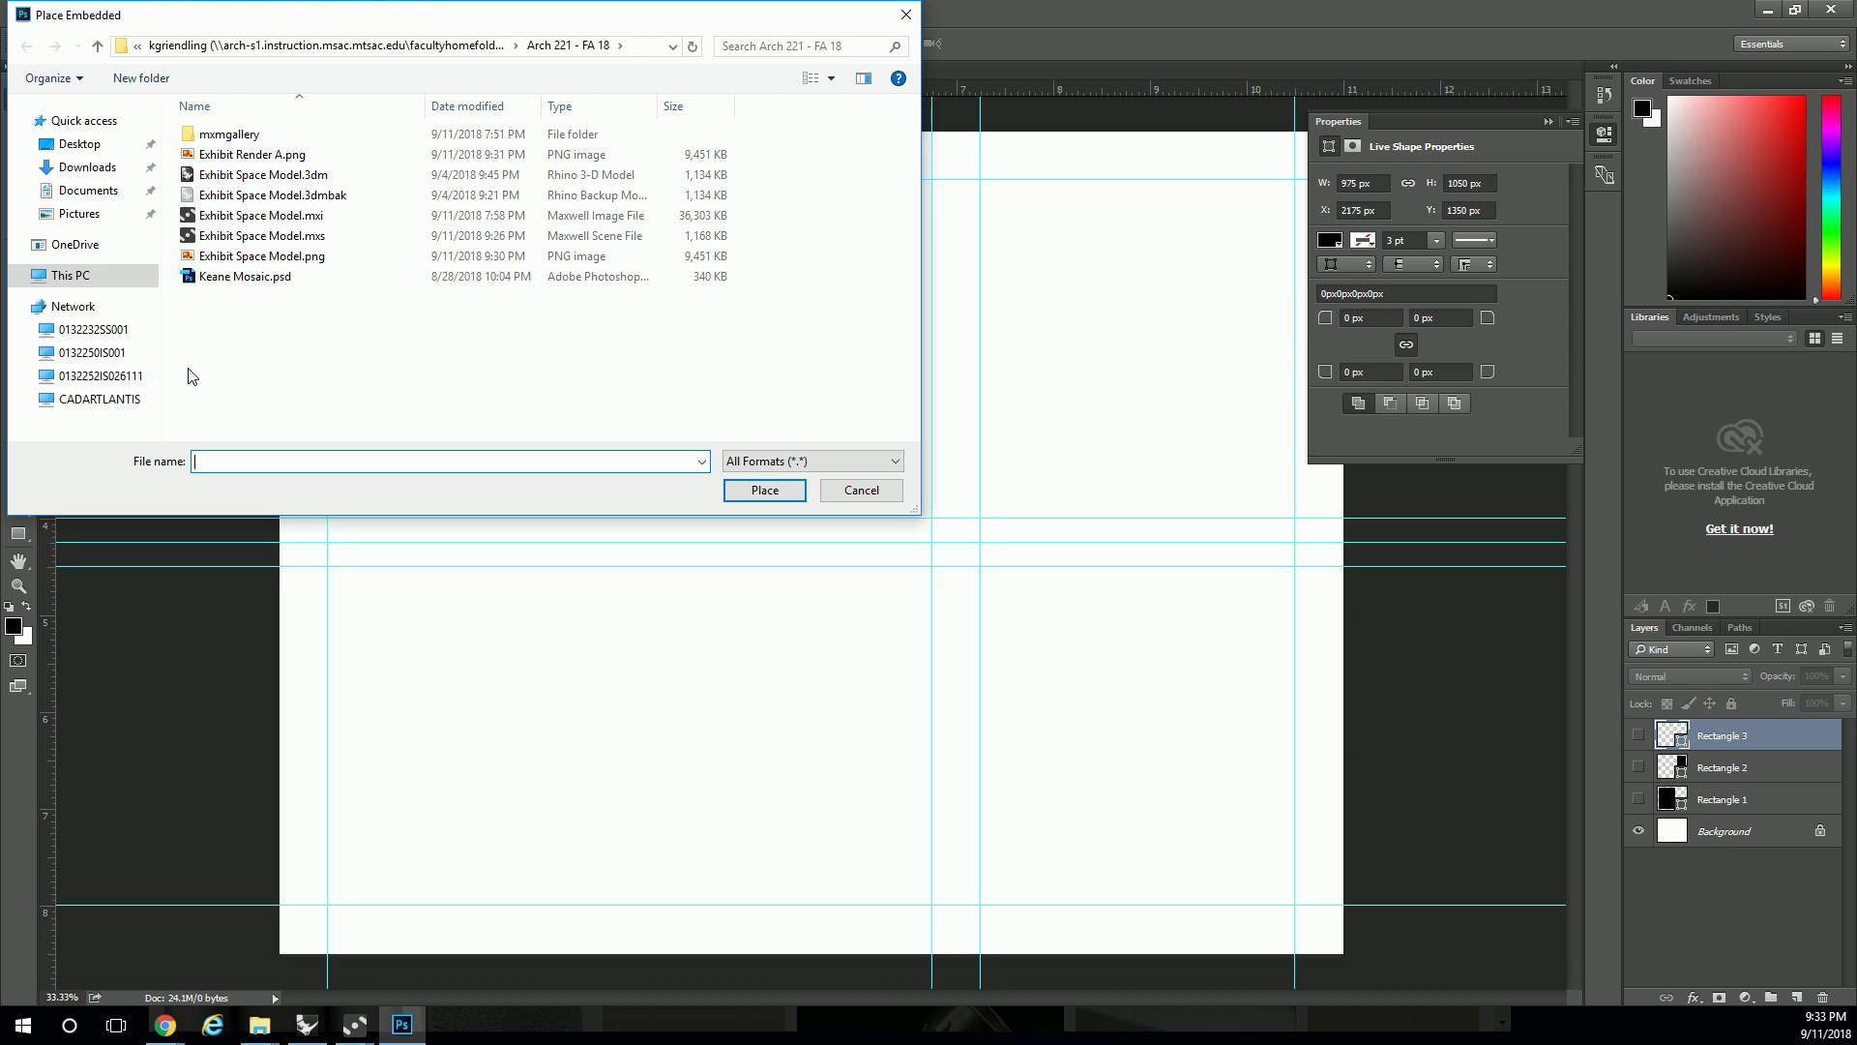
pyautogui.click(237, 155)
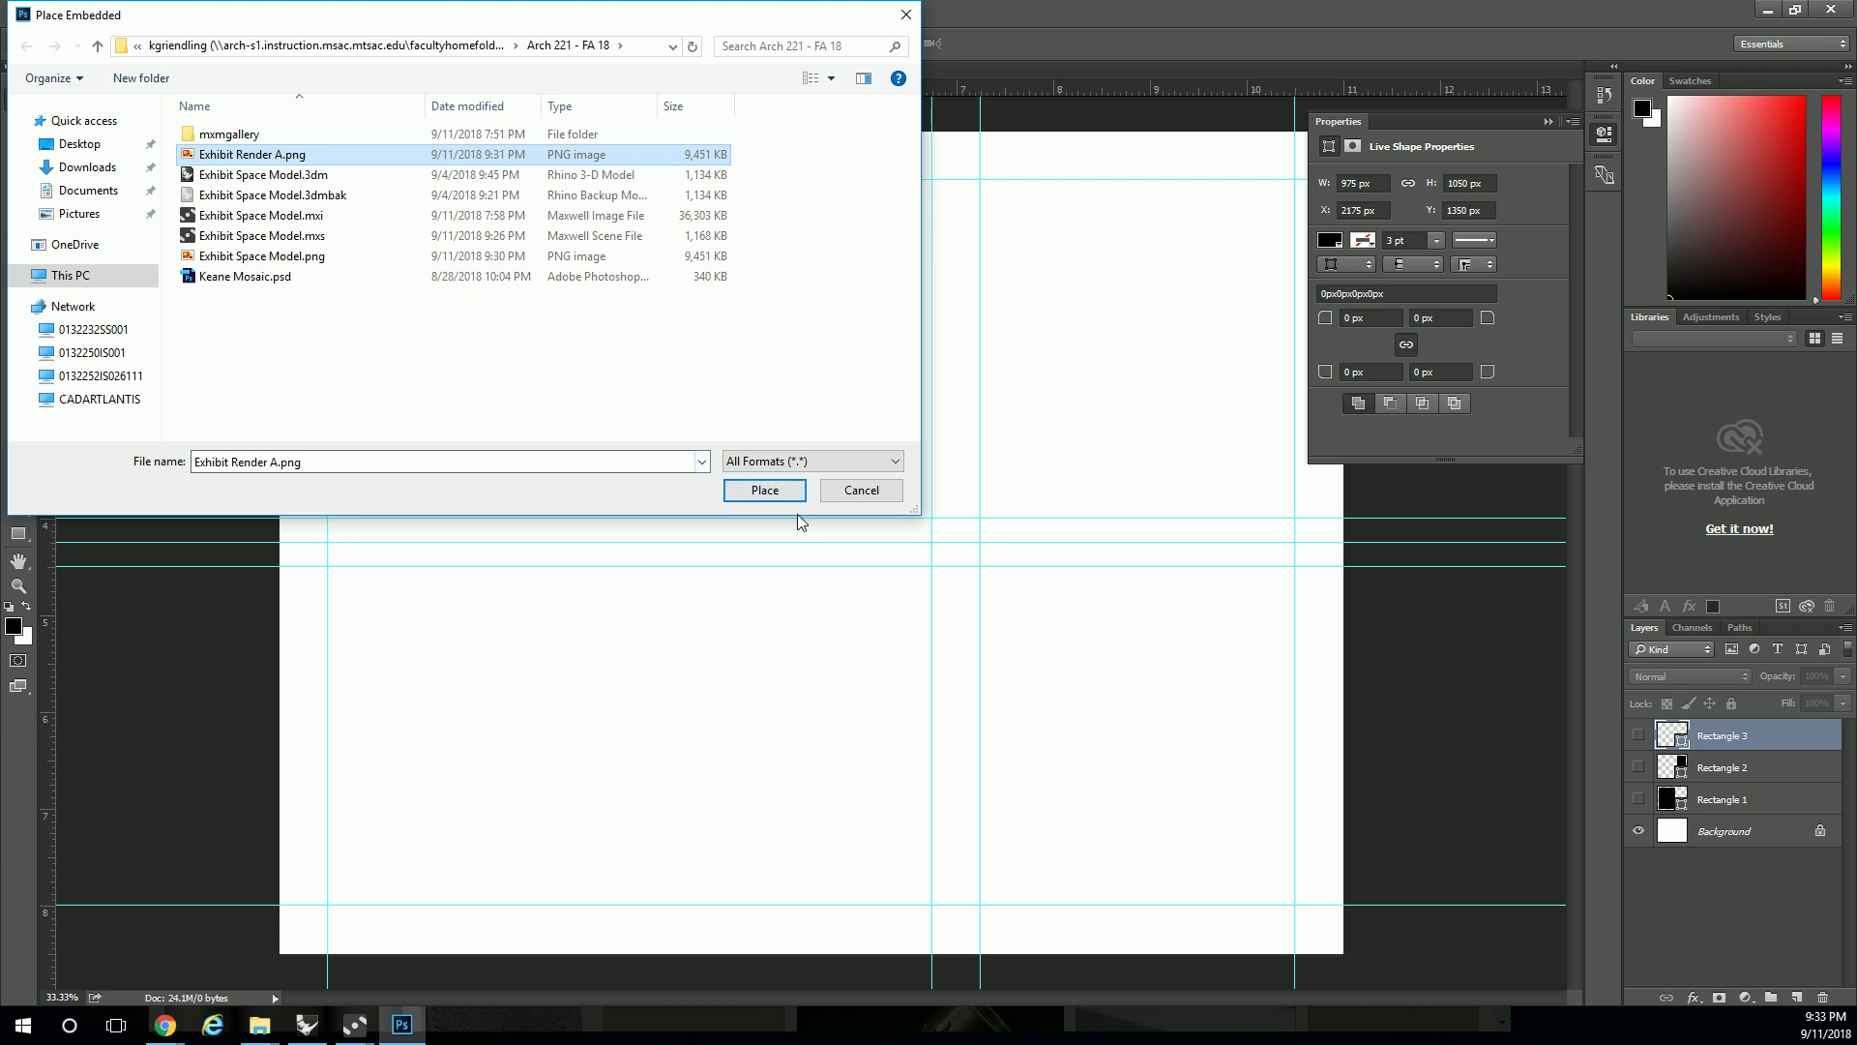
pyautogui.click(764, 490)
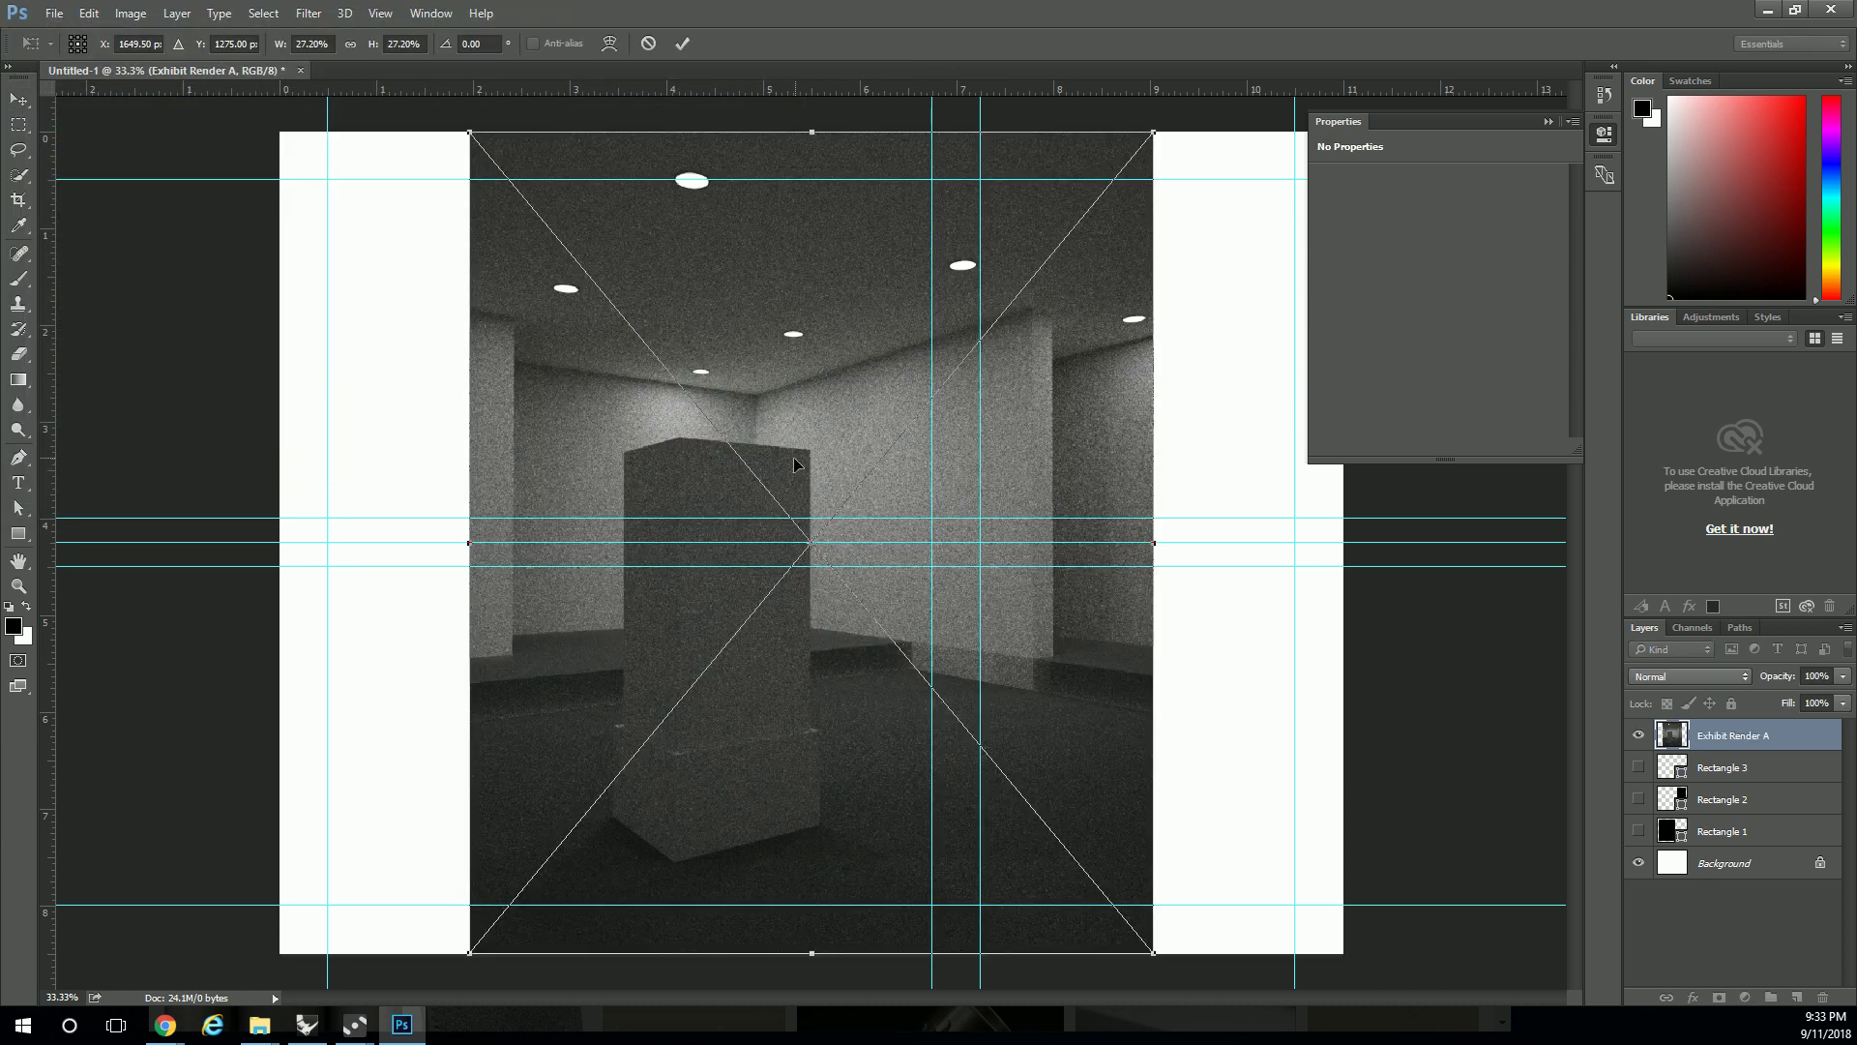
pyautogui.press('Escape')
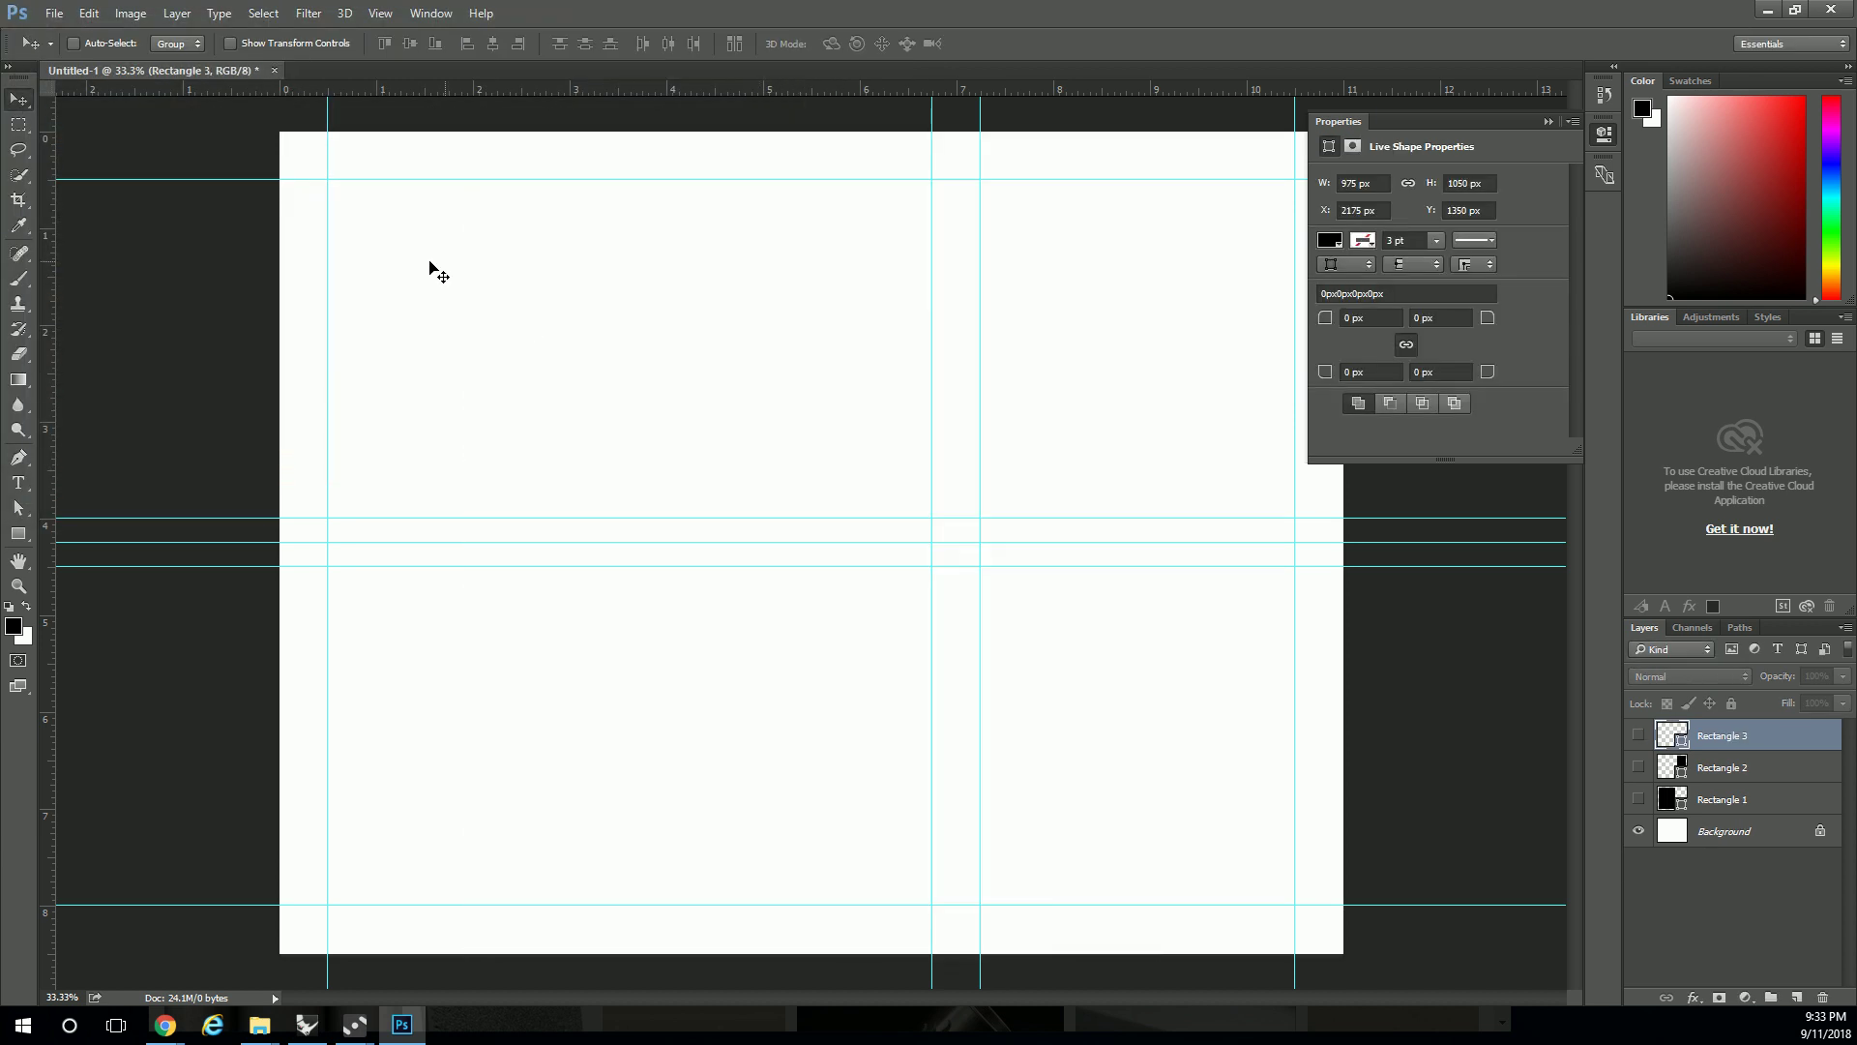
pyautogui.click(54, 13)
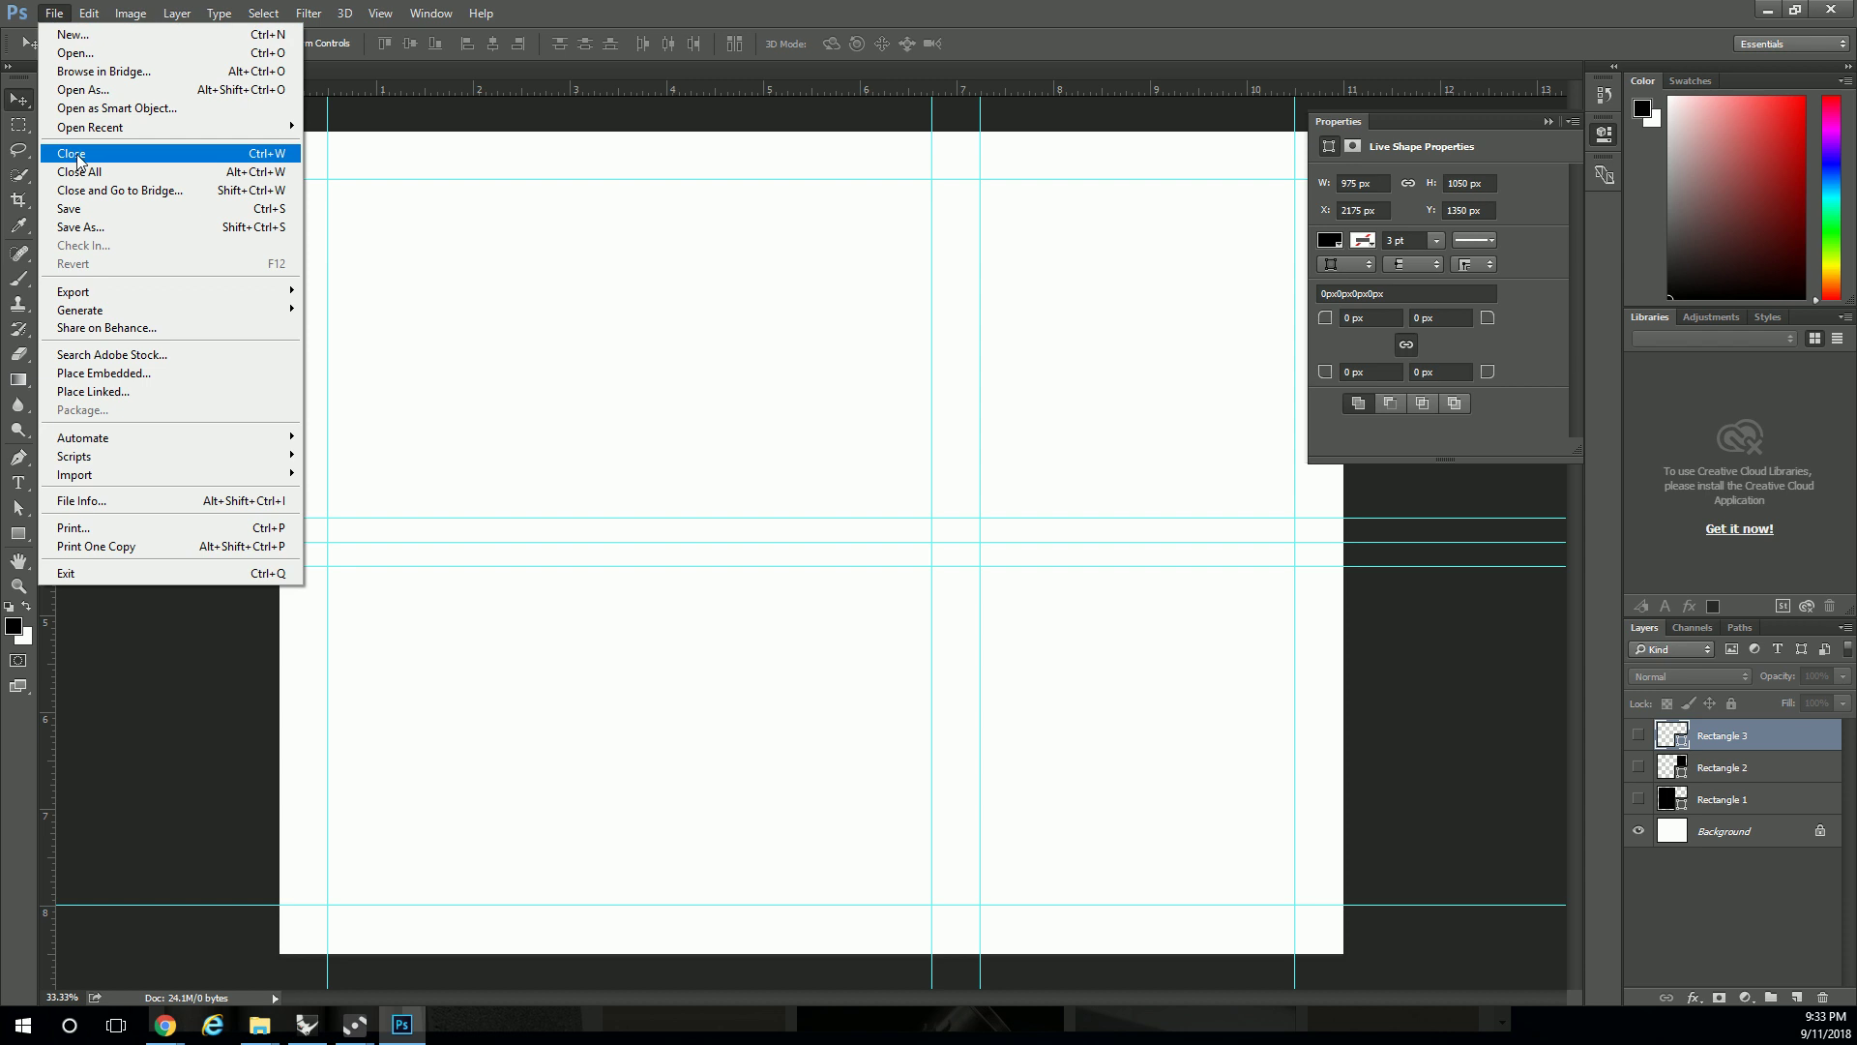
pyautogui.click(125, 374)
pyautogui.click(283, 157)
pyautogui.click(764, 489)
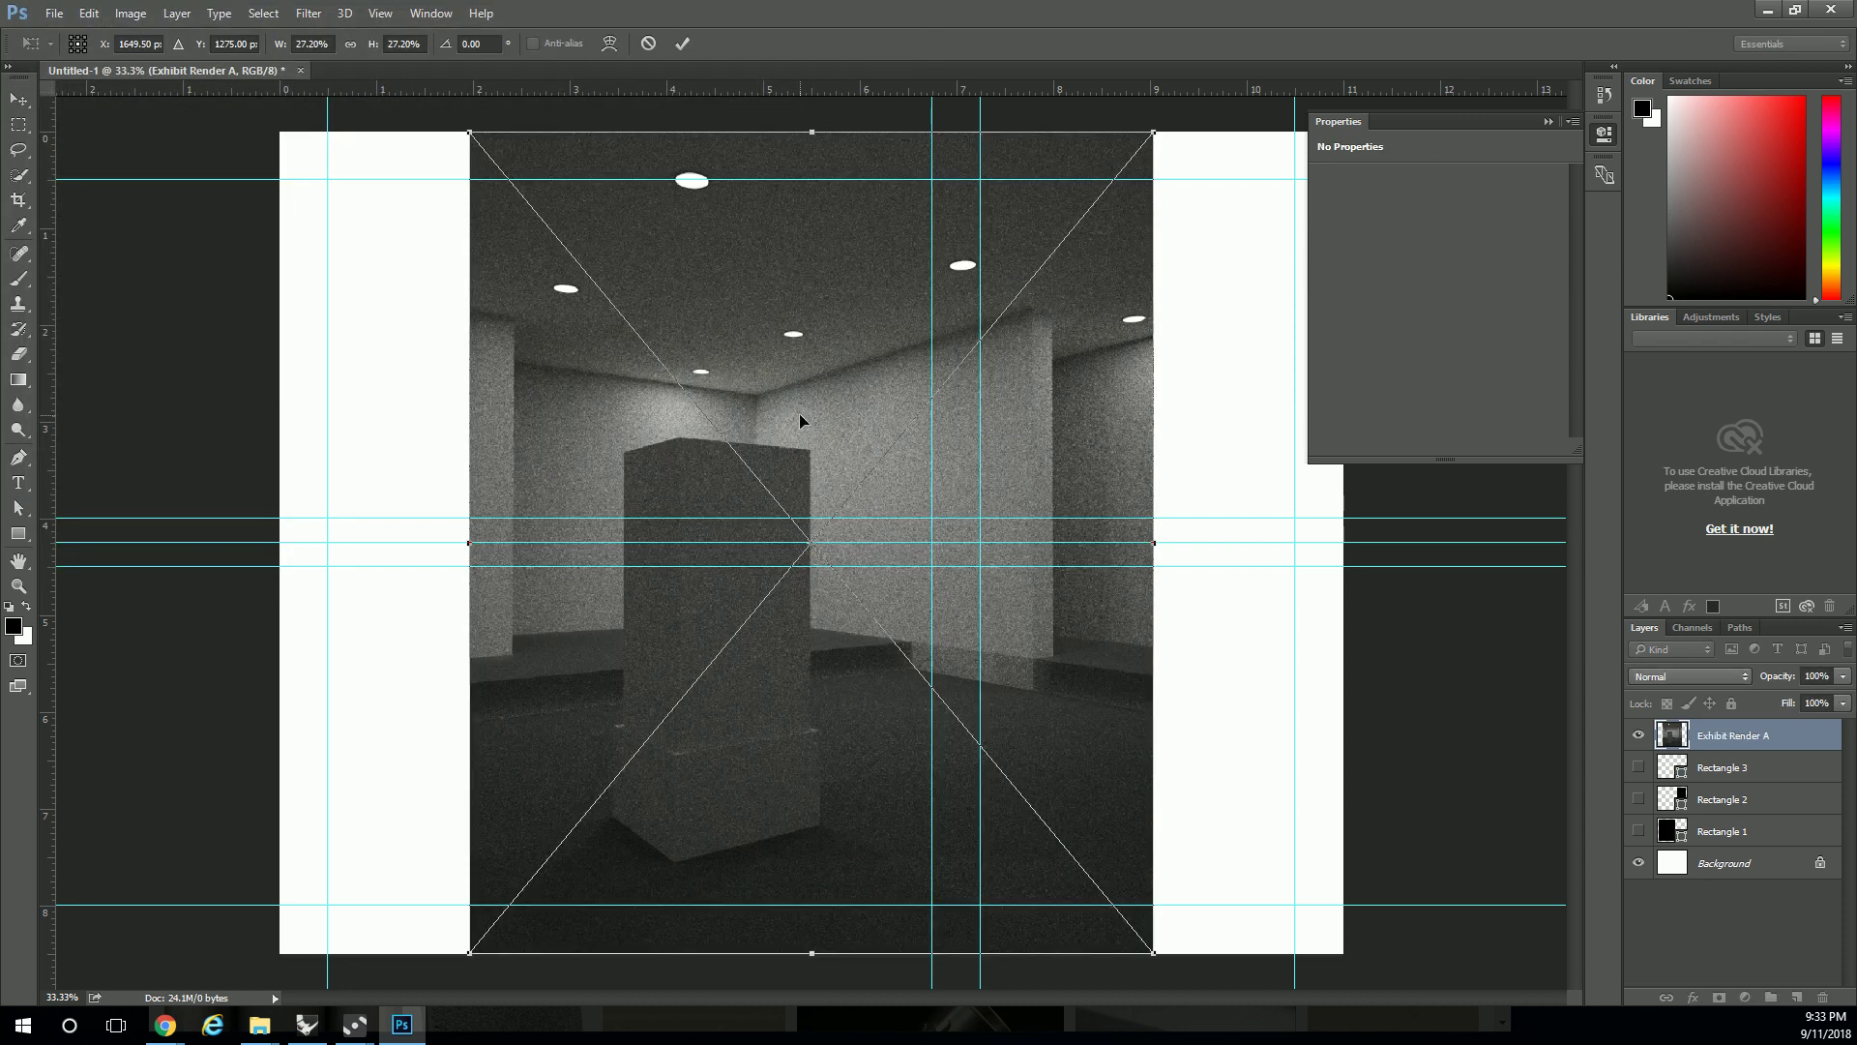
pyautogui.press('Escape')
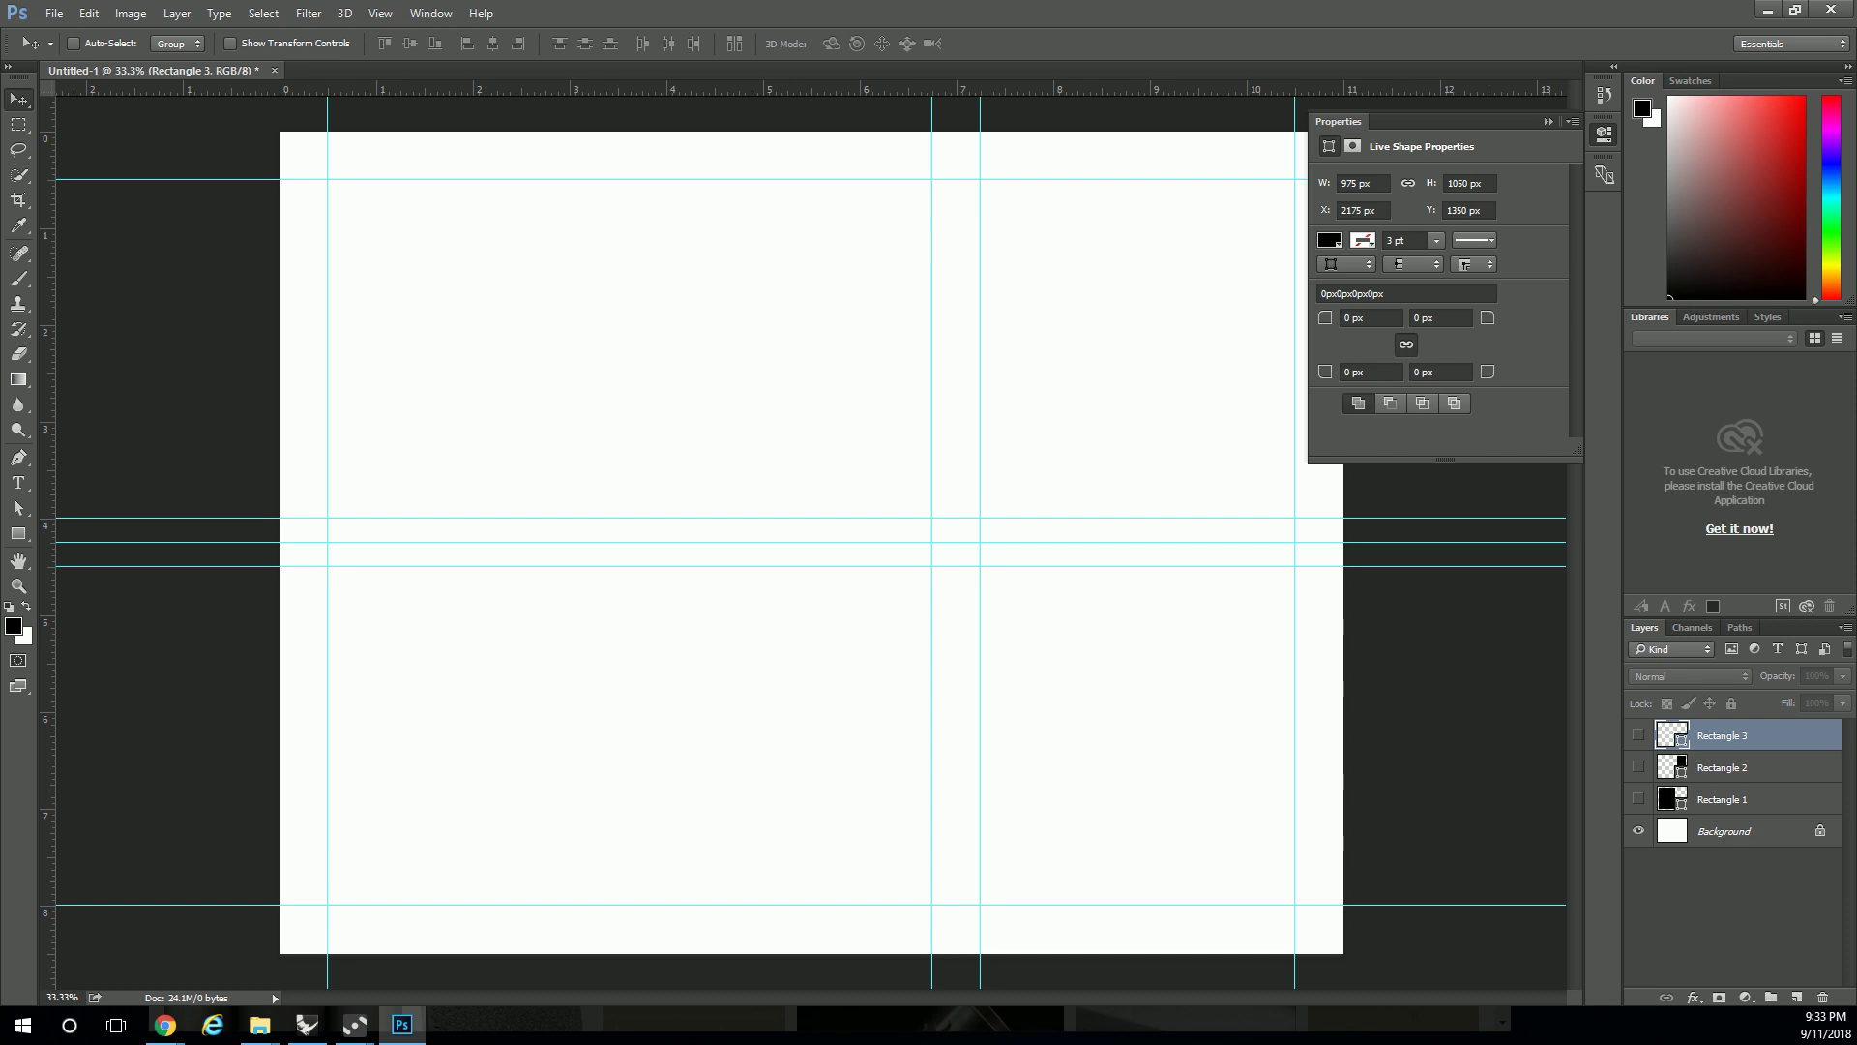
# - Drag Exhibit Render A.png into the layout, position and scale it to 24%, then cancel
pyautogui.hotkey('alt', 'Tab')
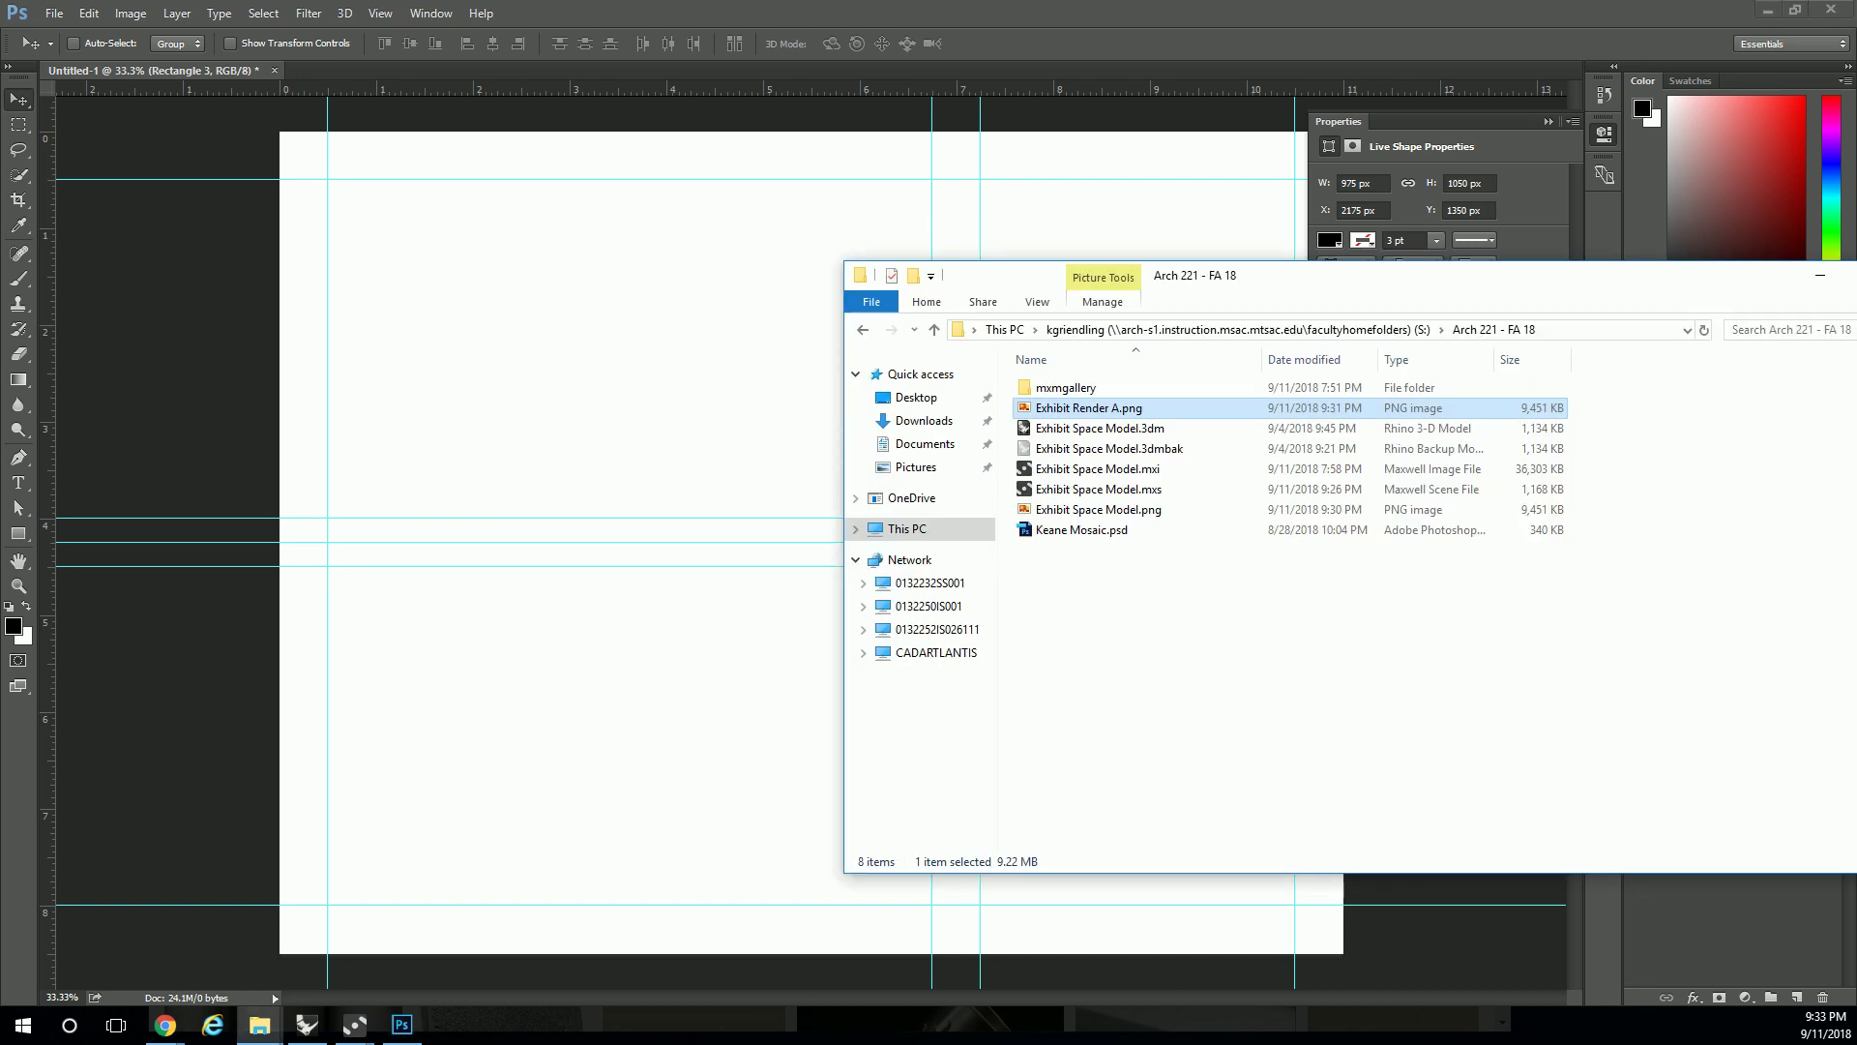
pyautogui.moveTo(1073, 406); pyautogui.dragTo(590, 311)
pyautogui.moveTo(637, 247); pyautogui.dragTo(526, 311)
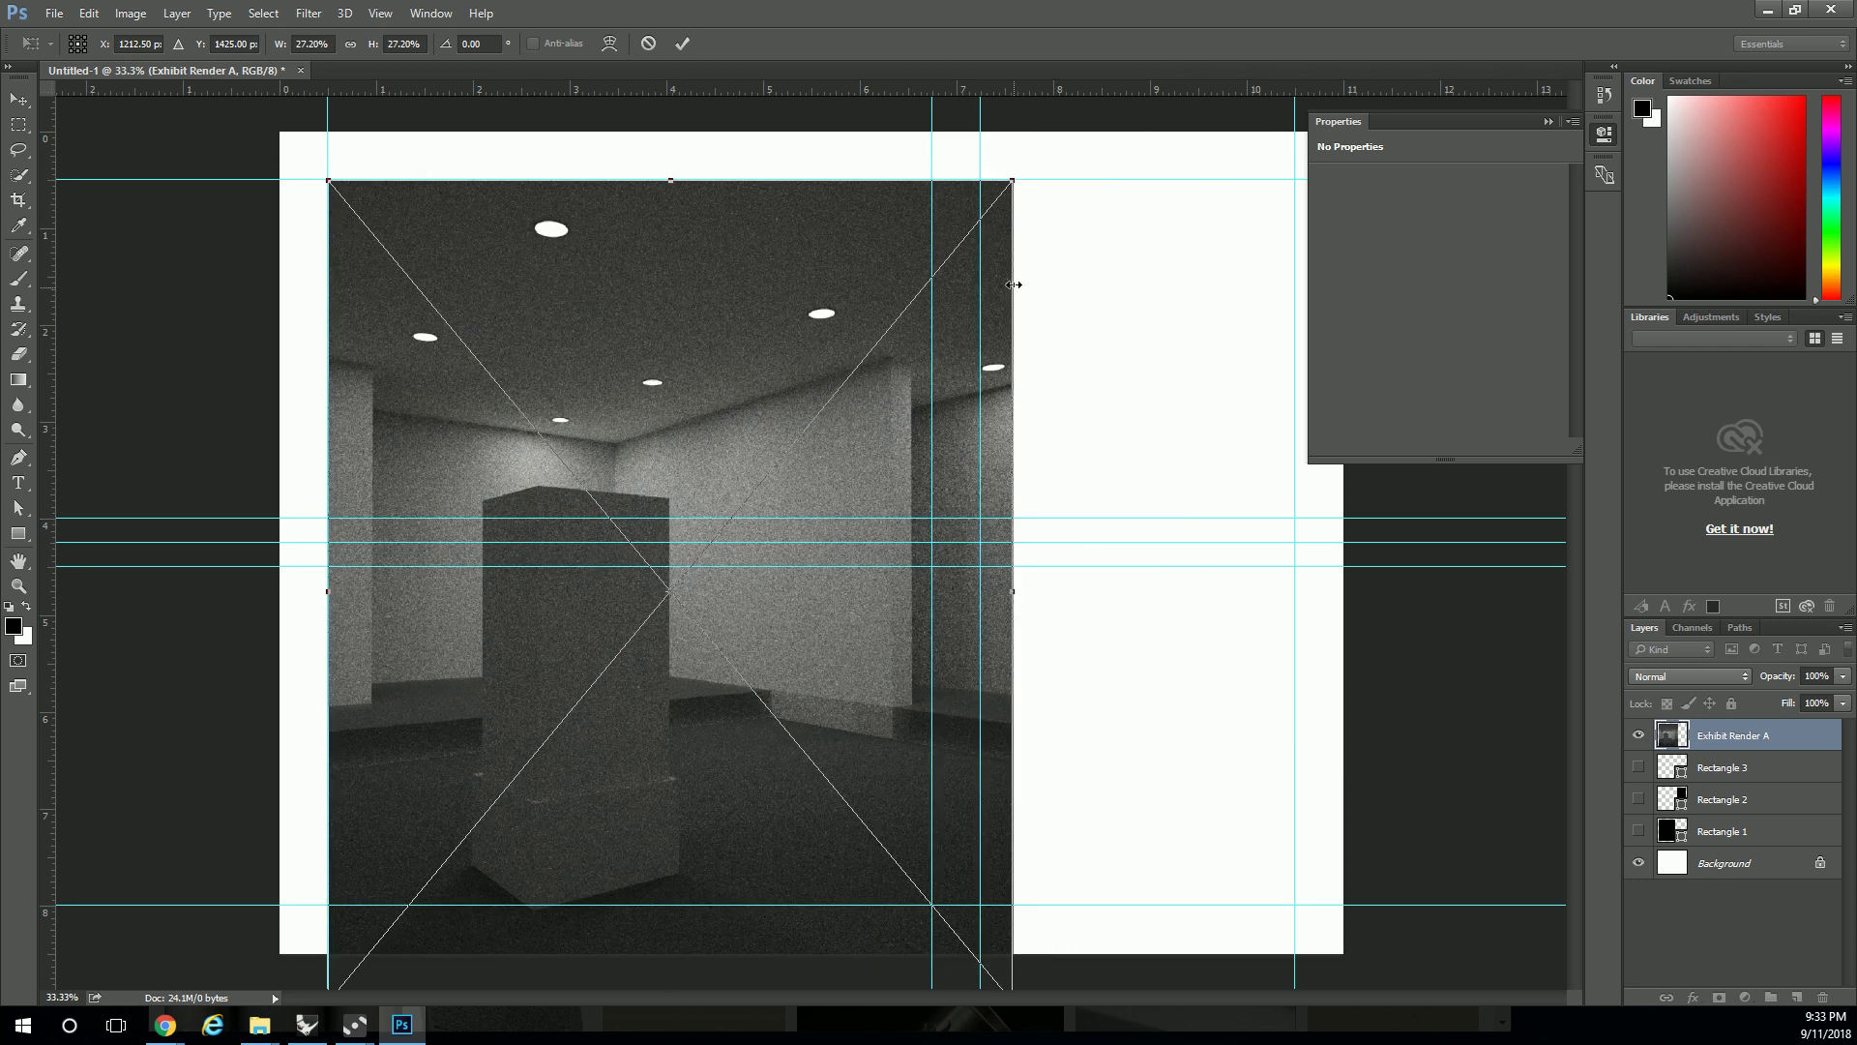
pyautogui.moveTo(795, 595); pyautogui.dragTo(783, 534)
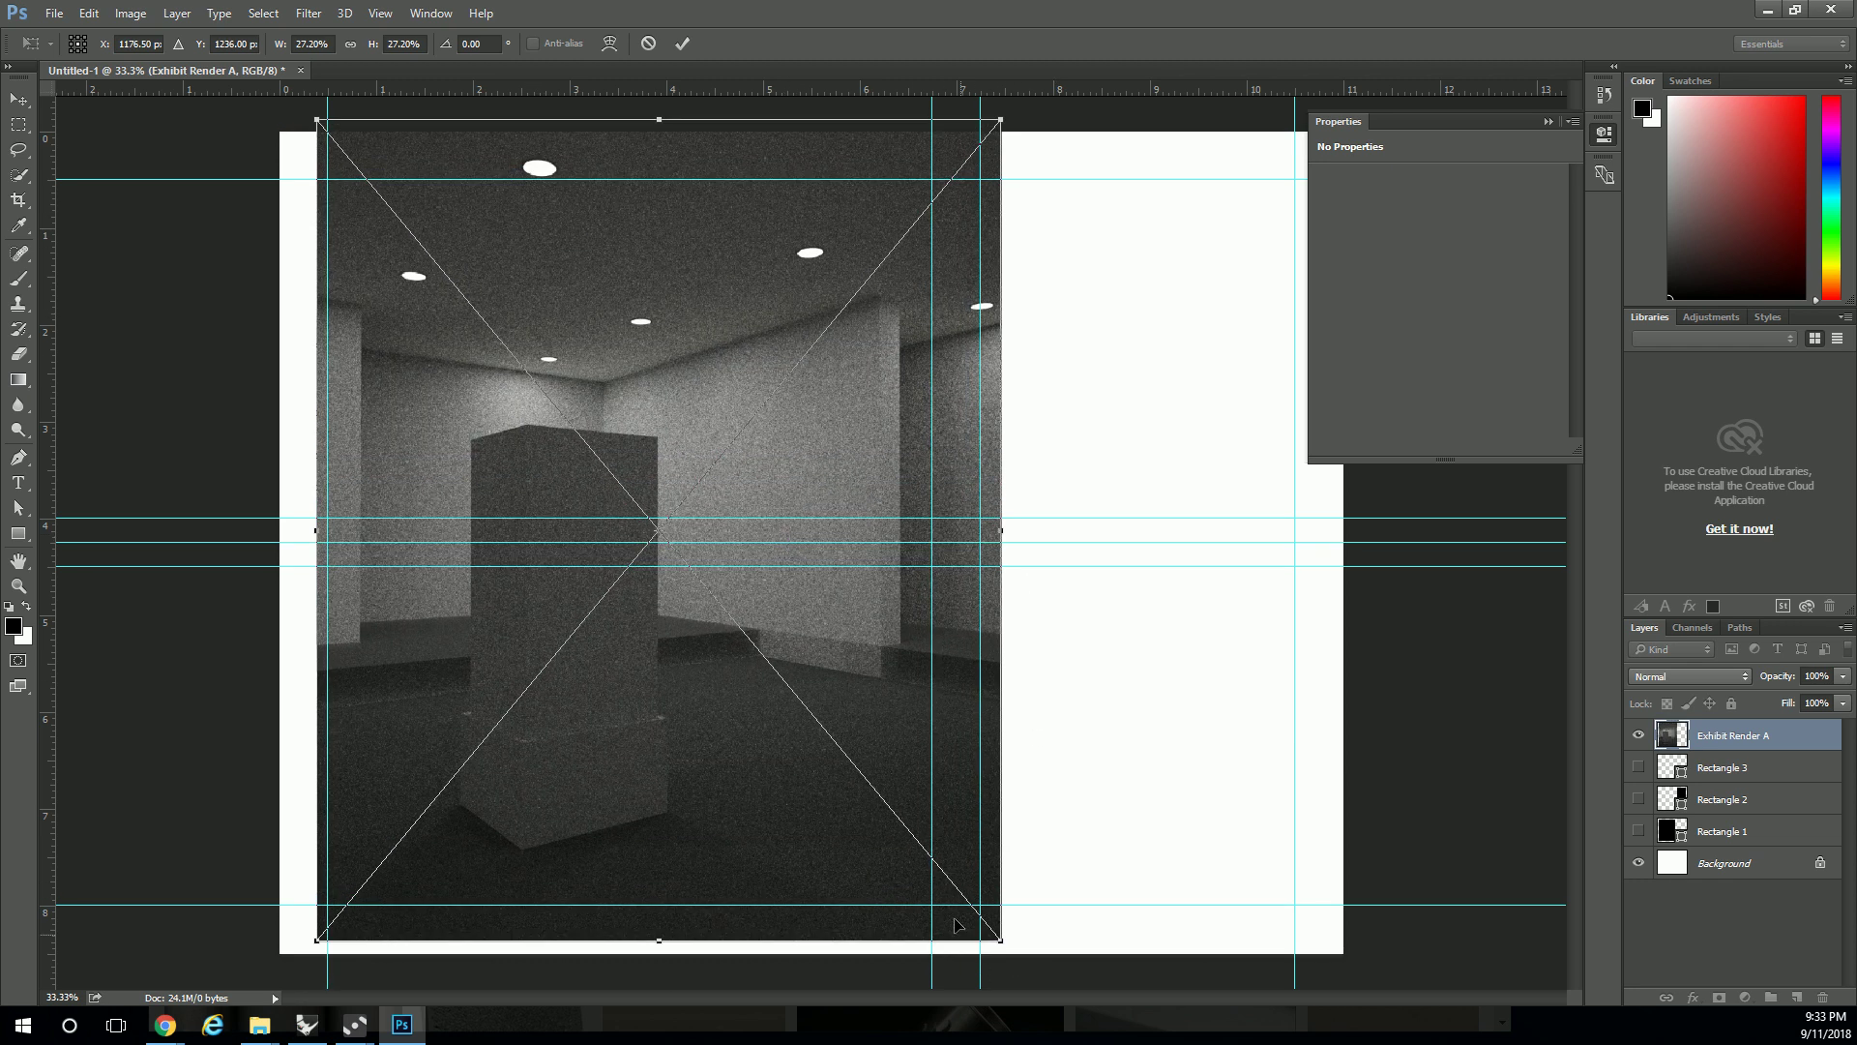
pyautogui.moveTo(1000, 939); pyautogui.dragTo(935, 904)
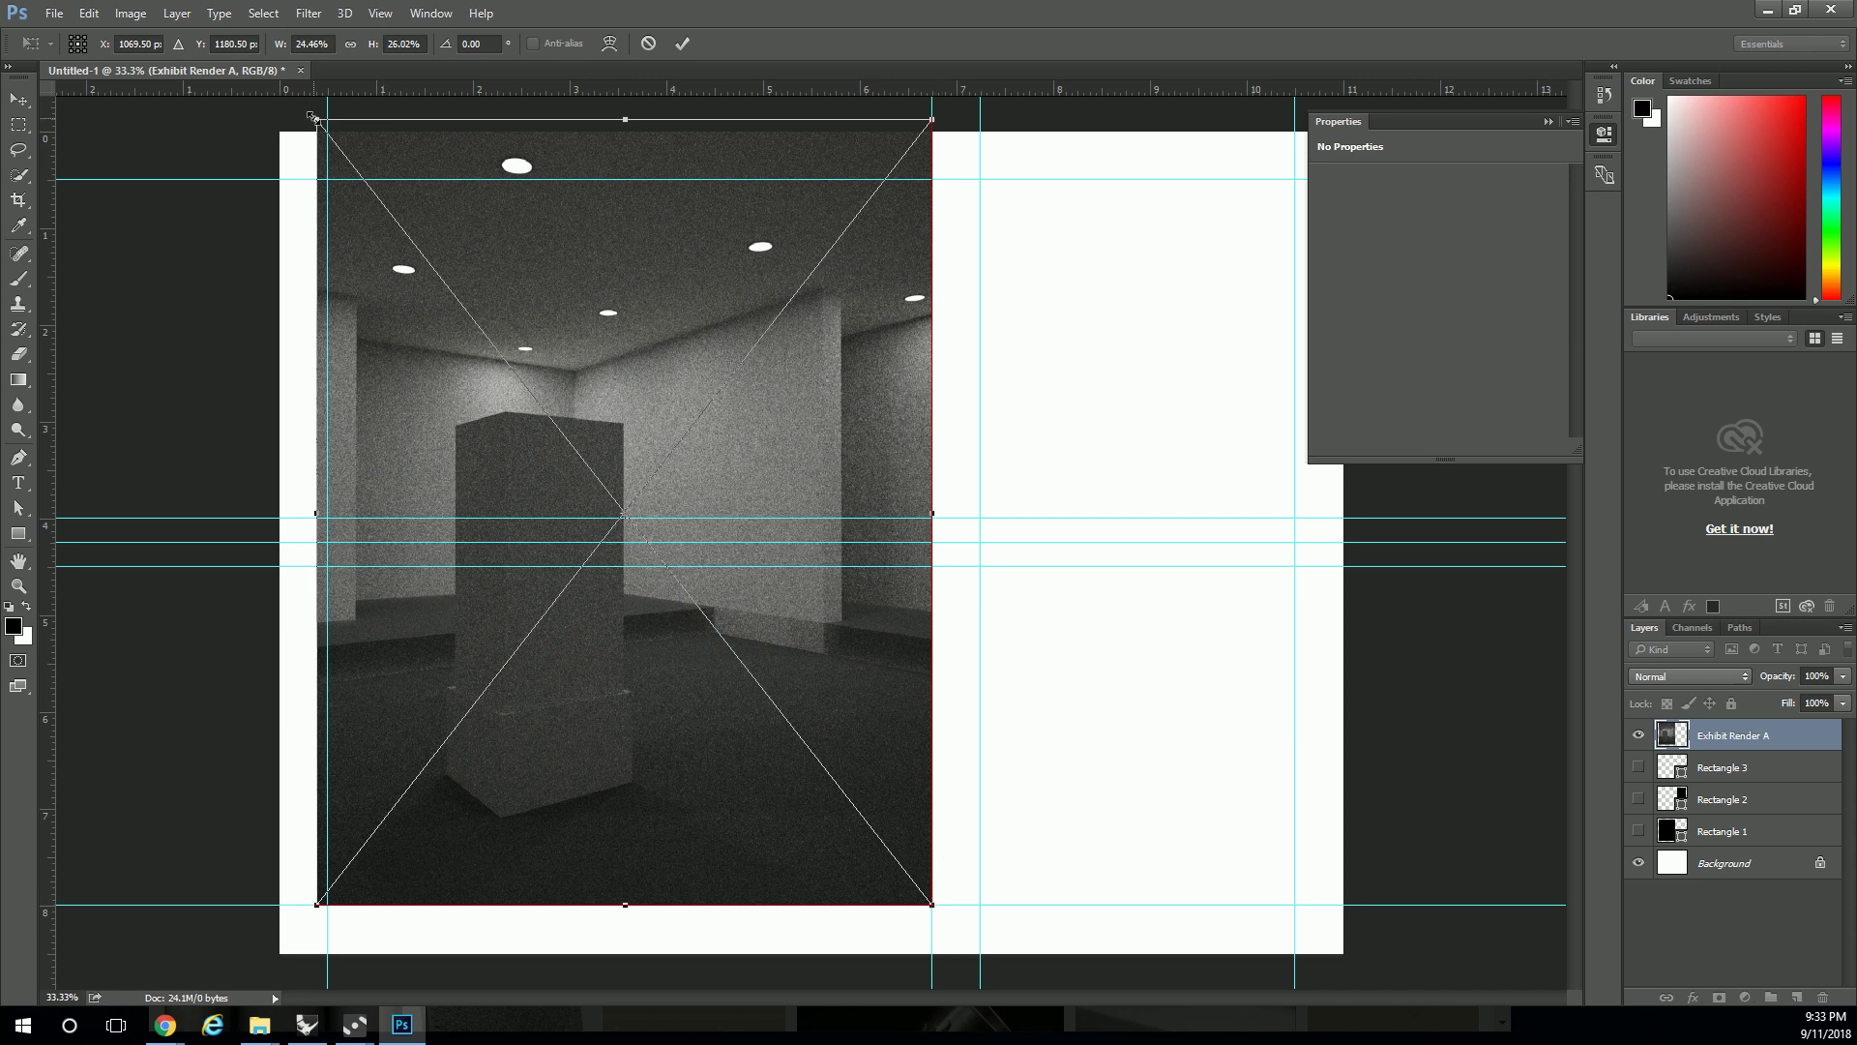
pyautogui.moveTo(317, 119); pyautogui.dragTo(328, 179)
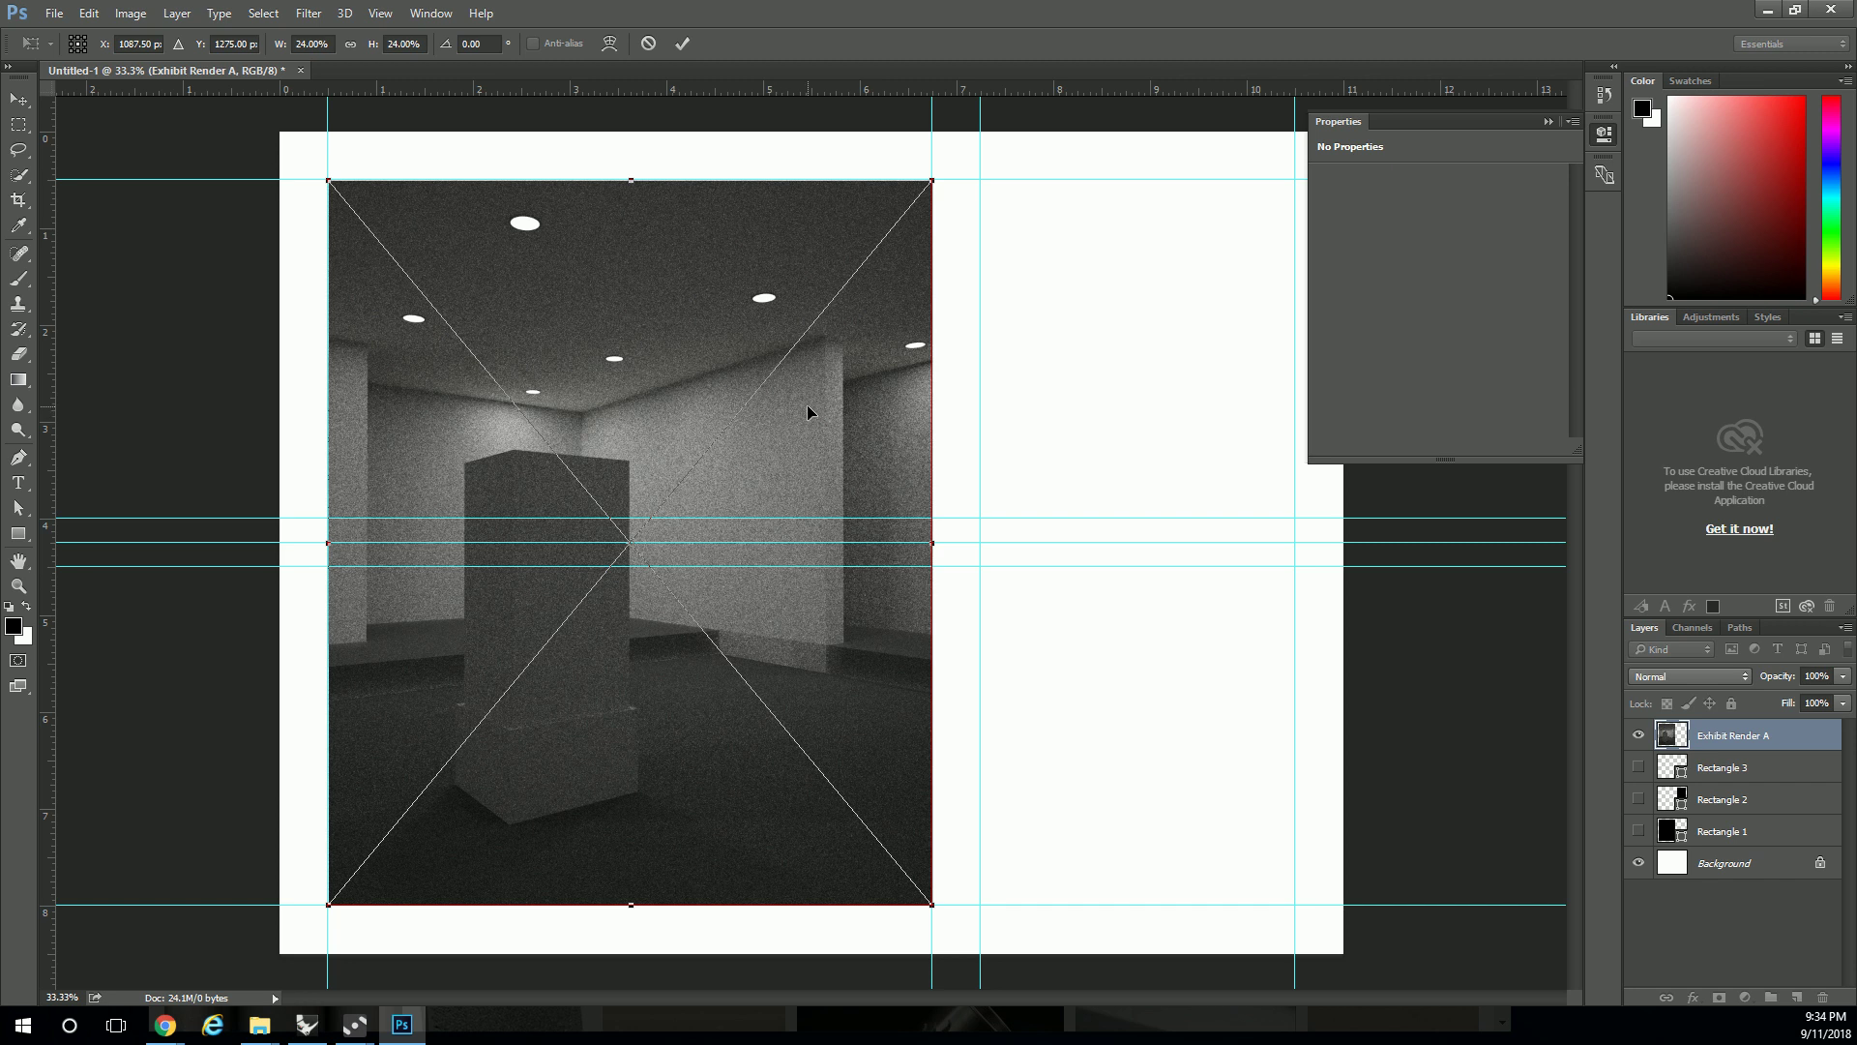
pyautogui.press('Escape')
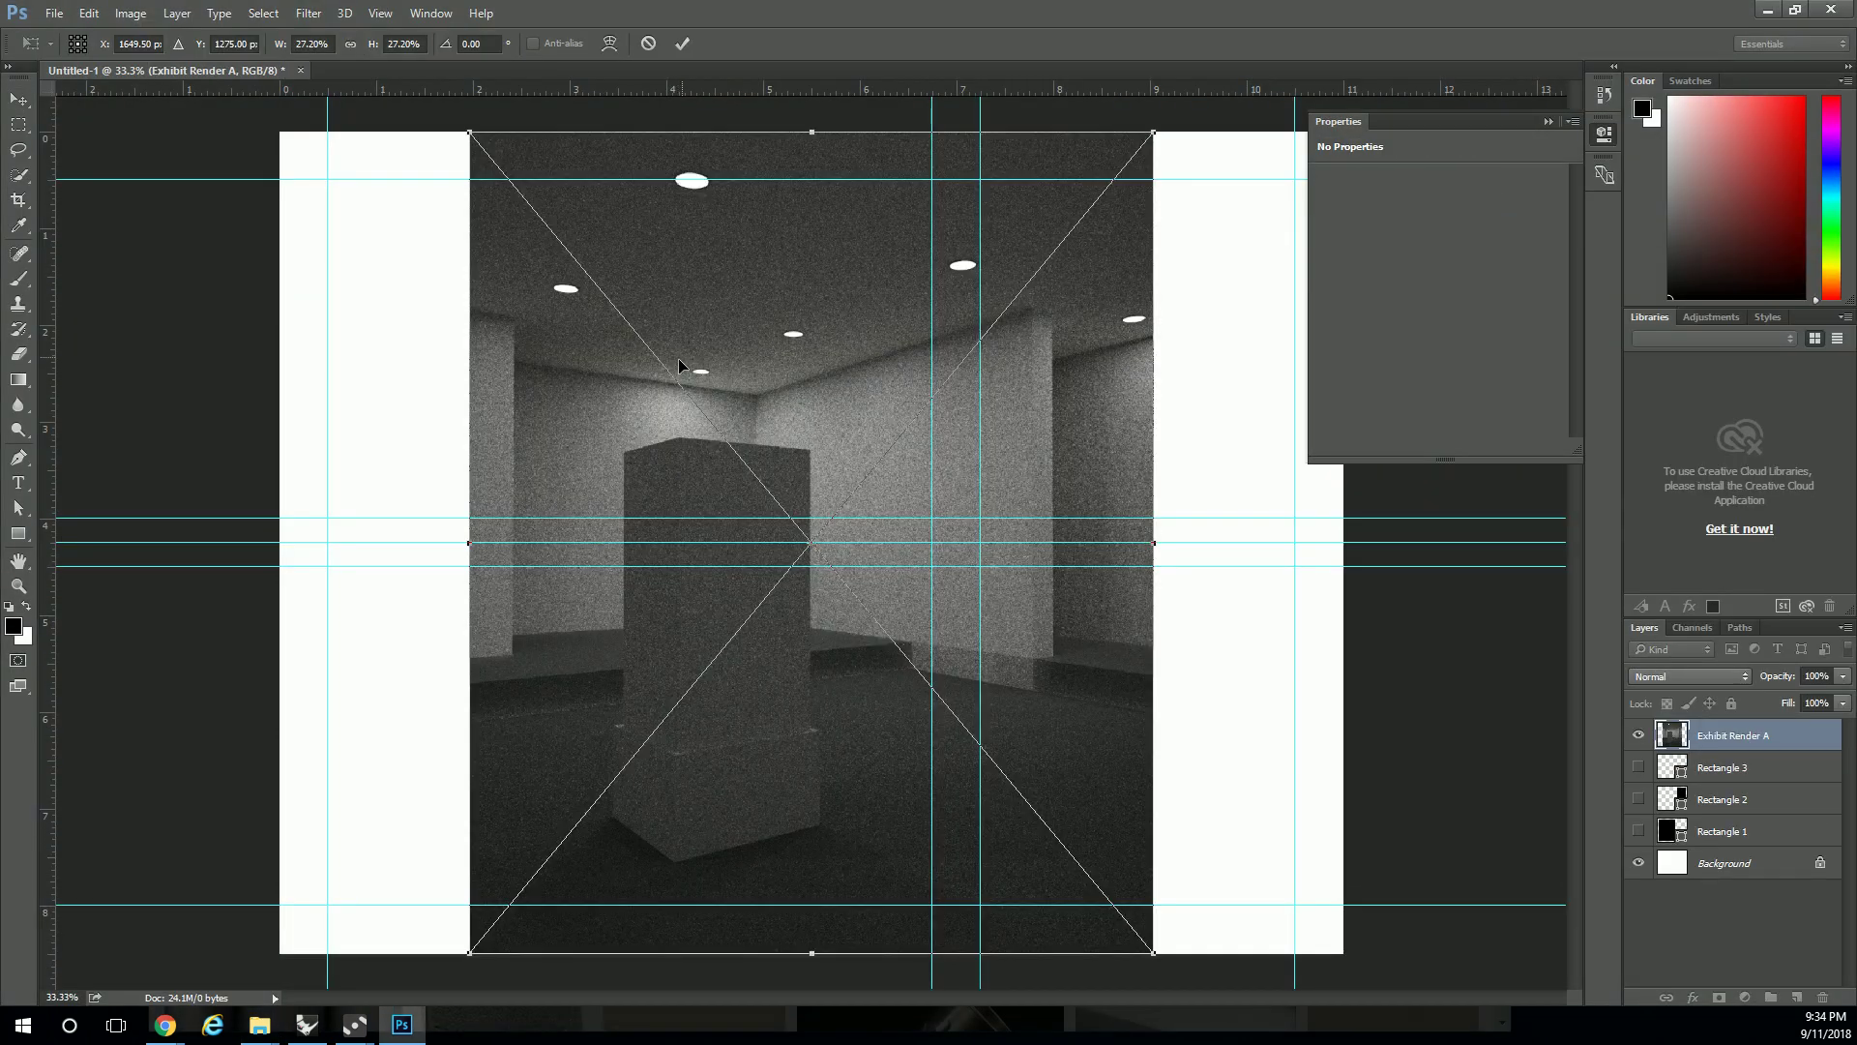
# - Try snapping the render to the top-left guides, discard it, and zoom out to the whole page
pyautogui.moveTo(730, 290); pyautogui.dragTo(599, 335)
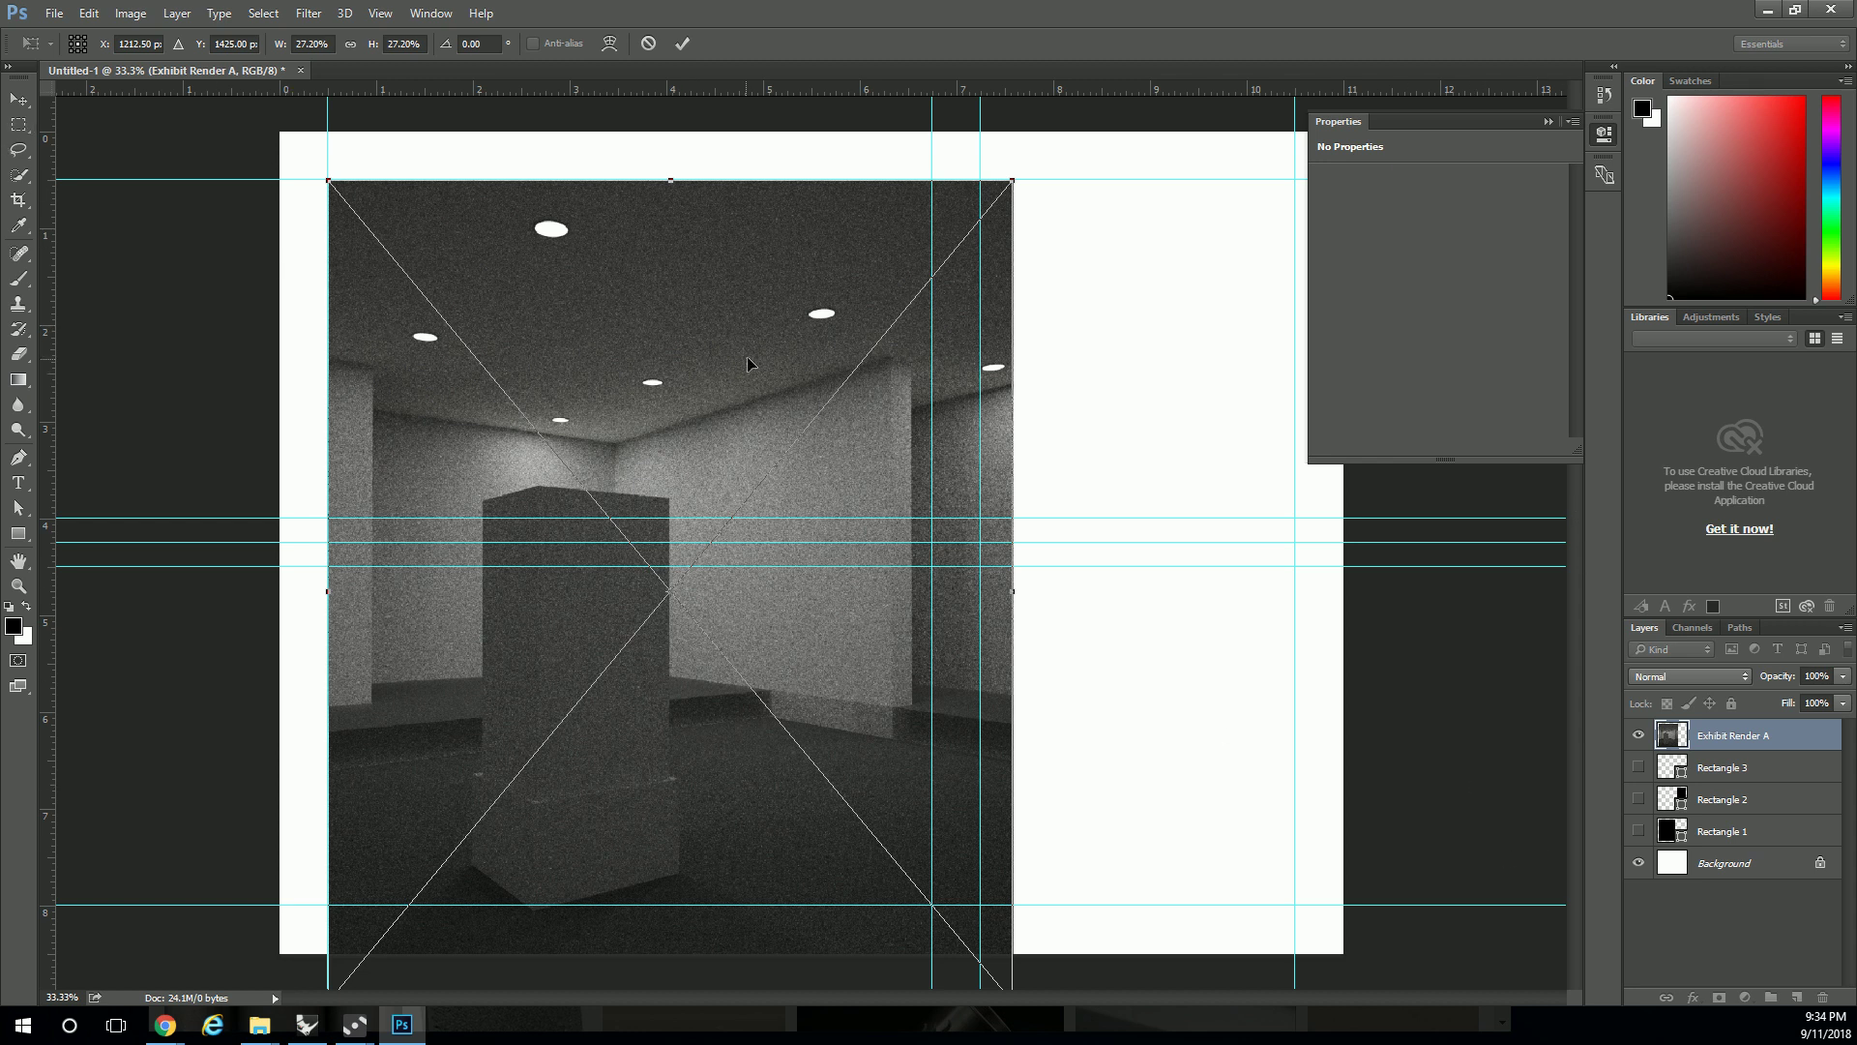
pyautogui.press('Escape')
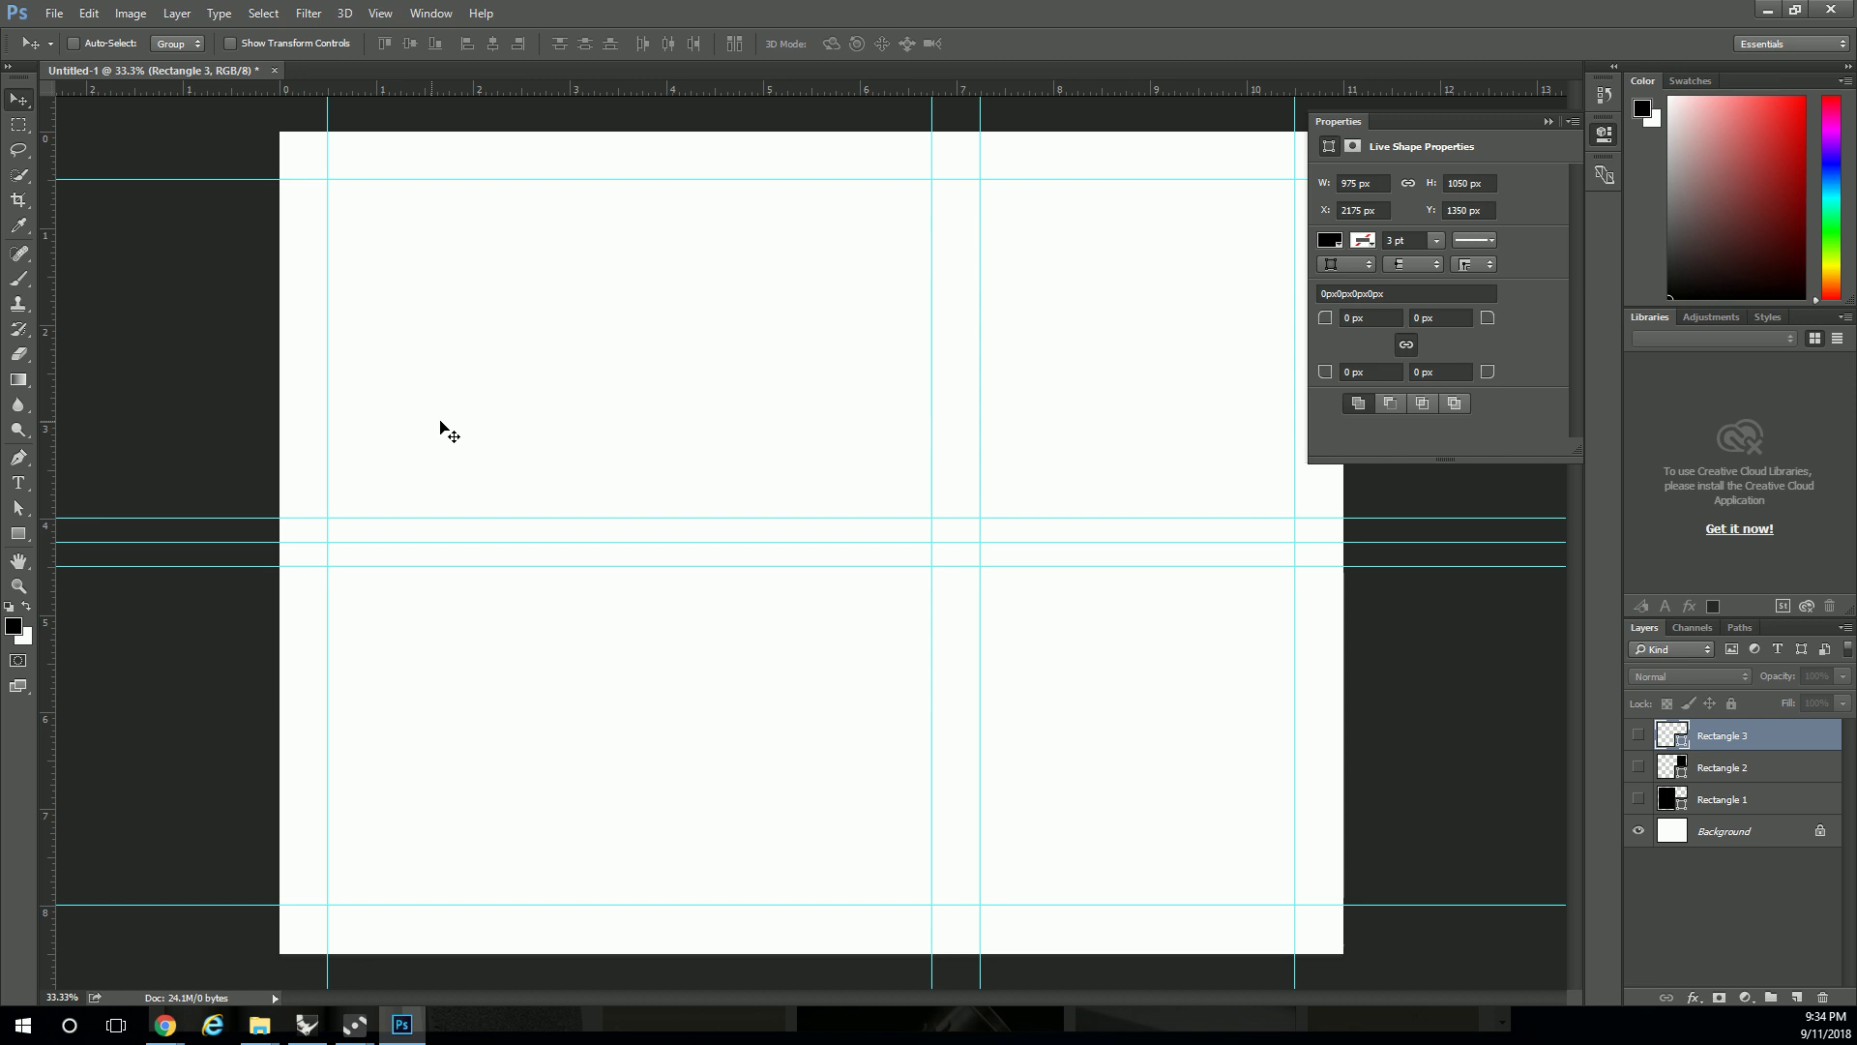
pyautogui.click(19, 585)
pyautogui.click(531, 457)
pyautogui.keyDown('alt'); pyautogui.click(533, 456); pyautogui.keyUp('alt')
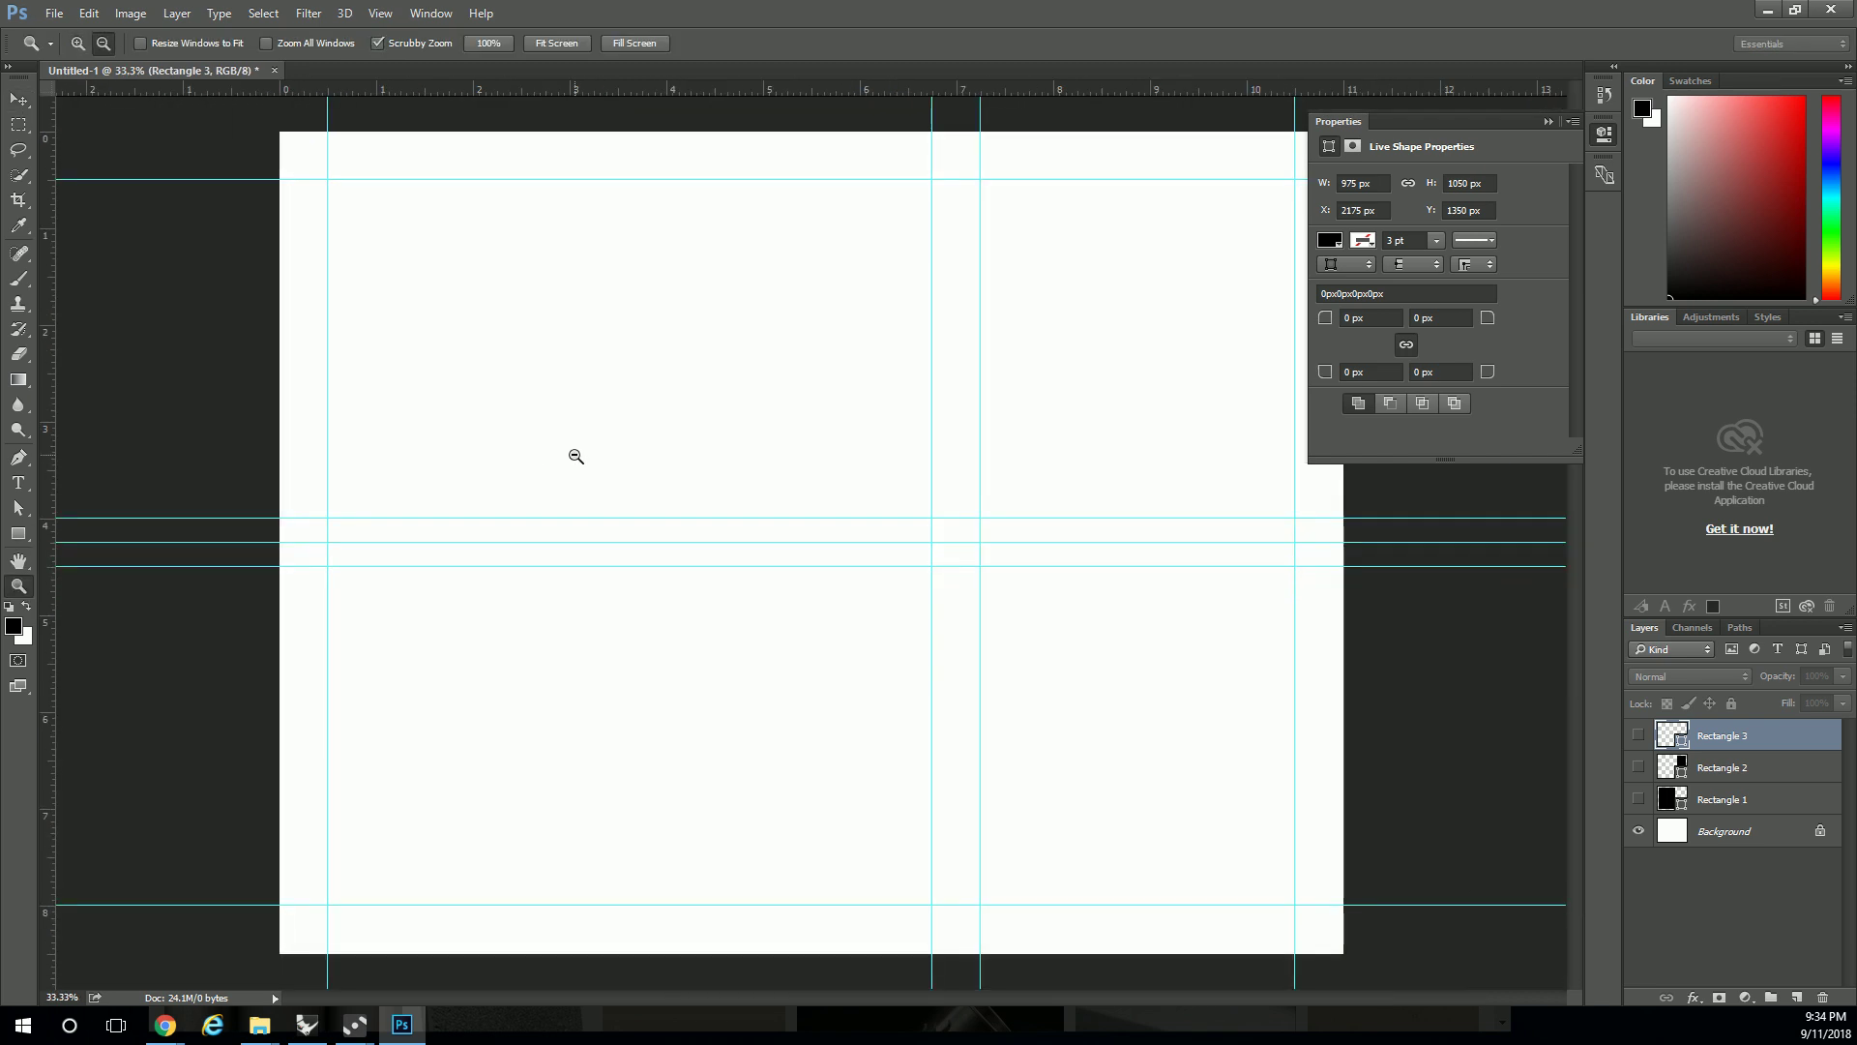
pyautogui.keyDown('alt'); pyautogui.click(571, 455); pyautogui.keyUp('alt')
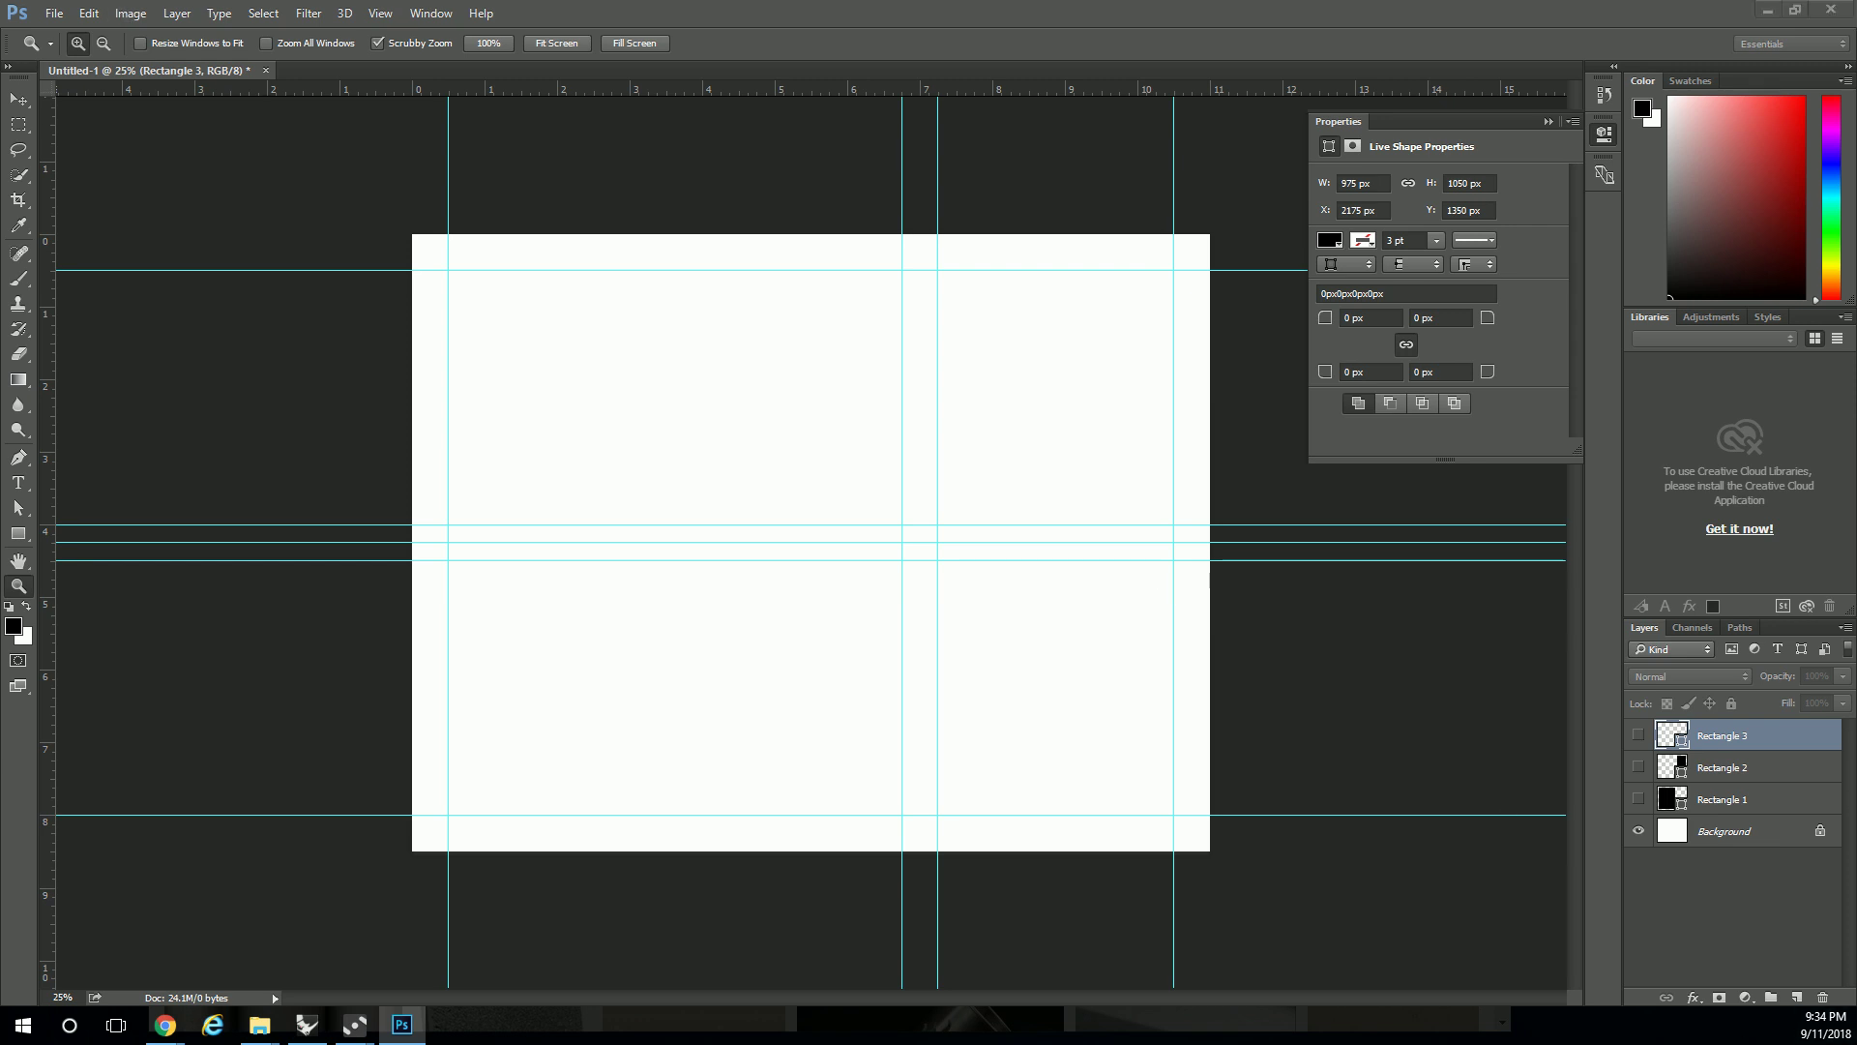
# - Drag Exhibit Render A.png into the layout, snap it to the left guides at 24%, and commit
pyautogui.hotkey('alt', 'Tab')
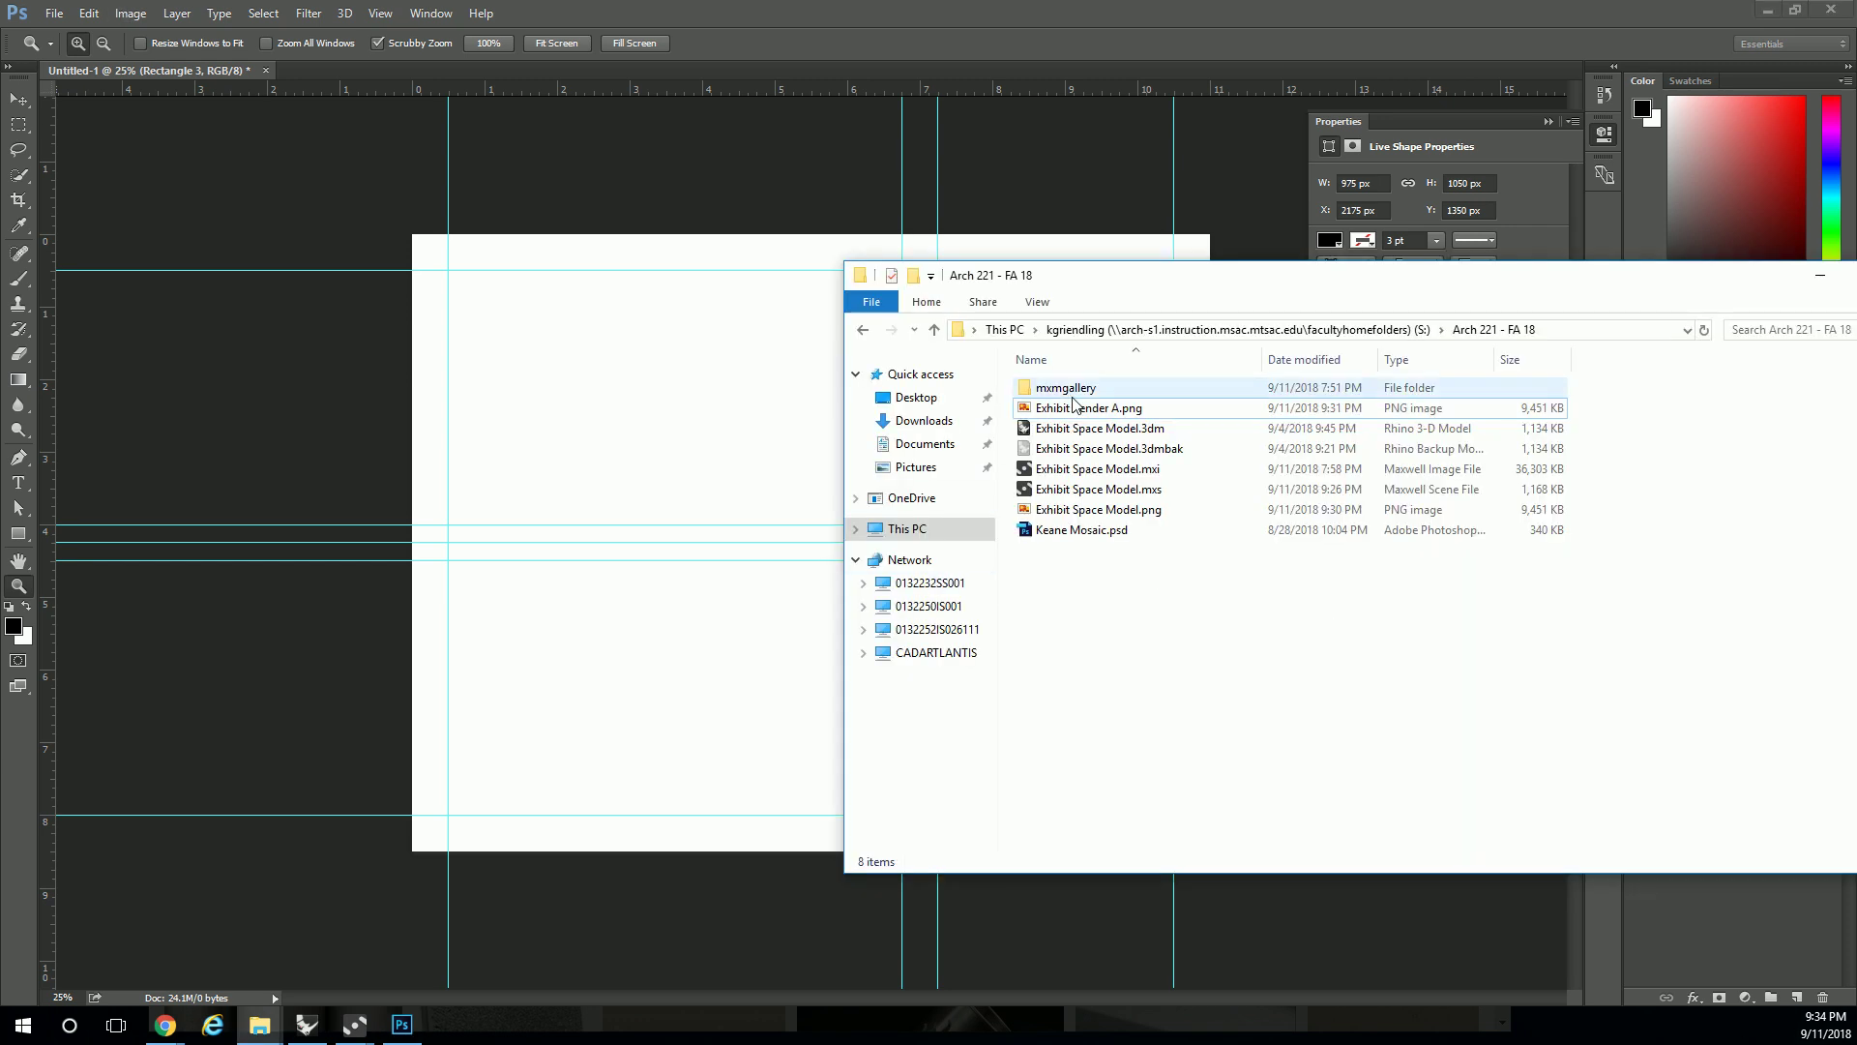
pyautogui.click(651, 462)
pyautogui.moveTo(653, 461); pyautogui.dragTo(654, 427)
pyautogui.moveTo(795, 387); pyautogui.dragTo(698, 423)
pyautogui.moveTo(963, 887); pyautogui.dragTo(901, 814)
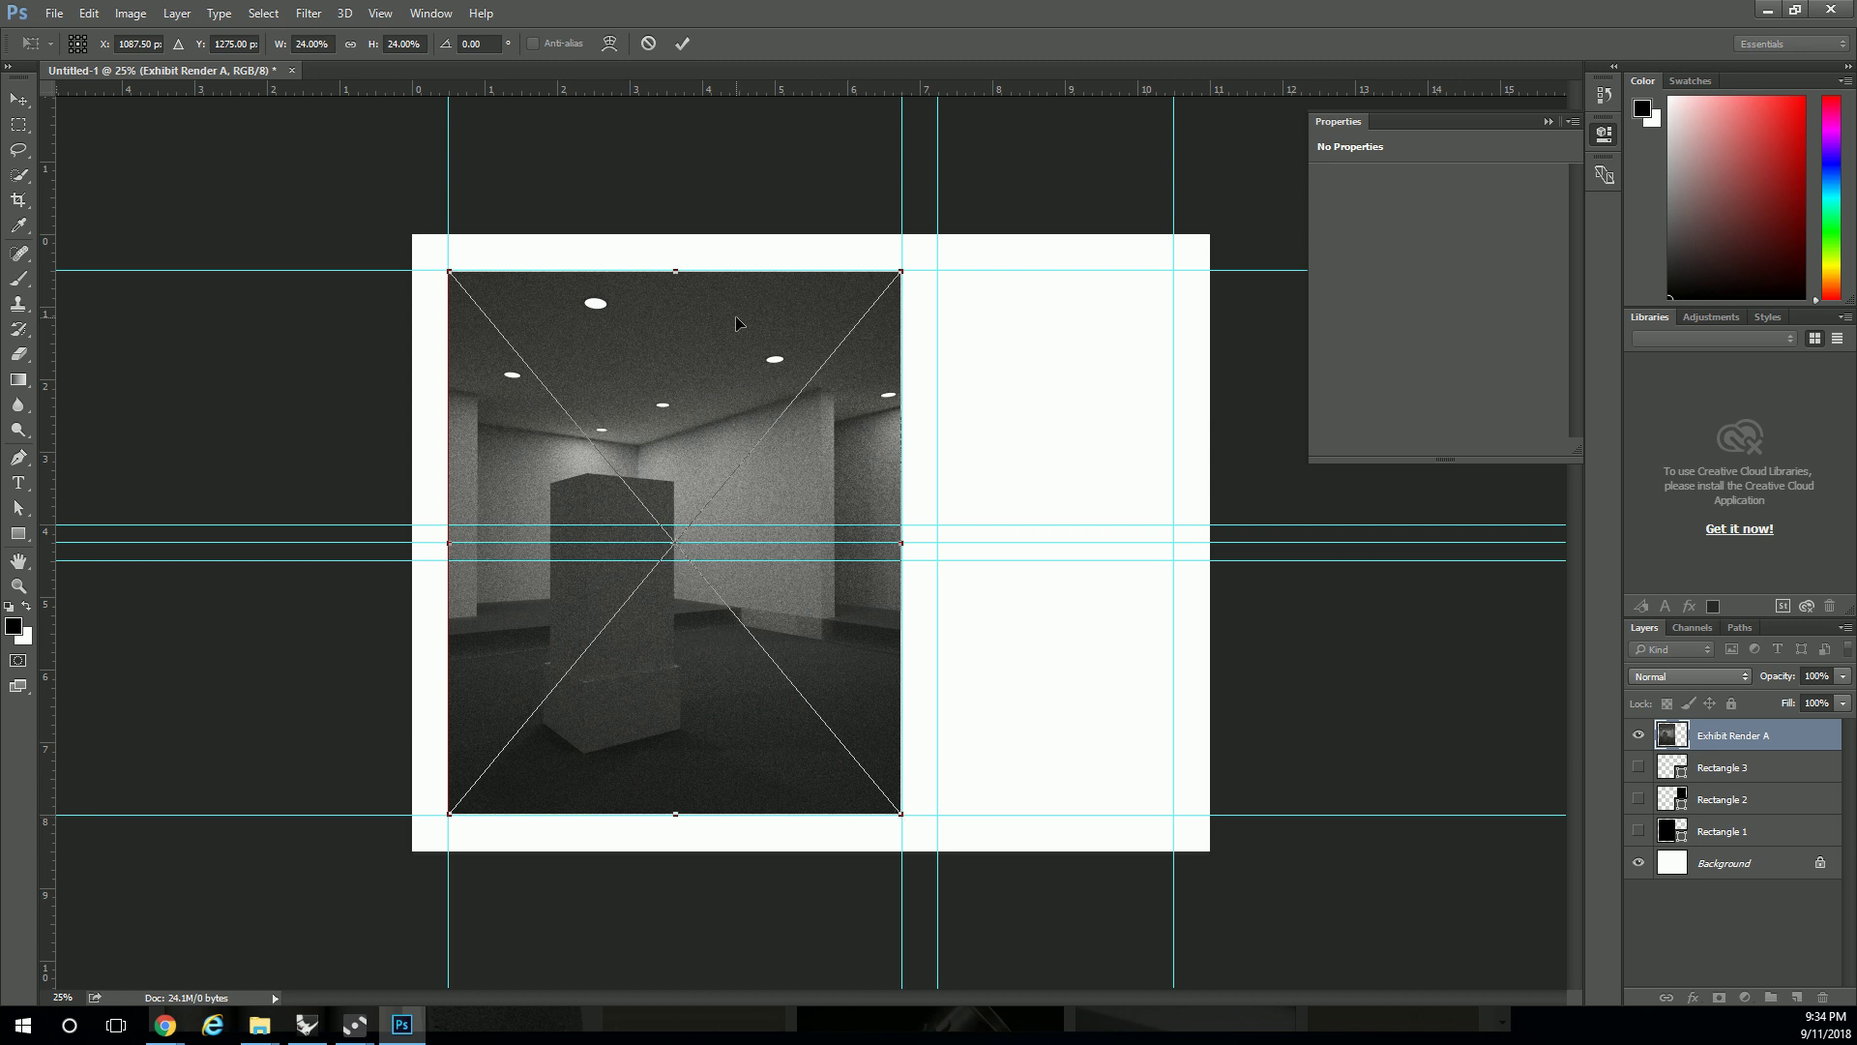
pyautogui.press('Return')
pyautogui.press('z')
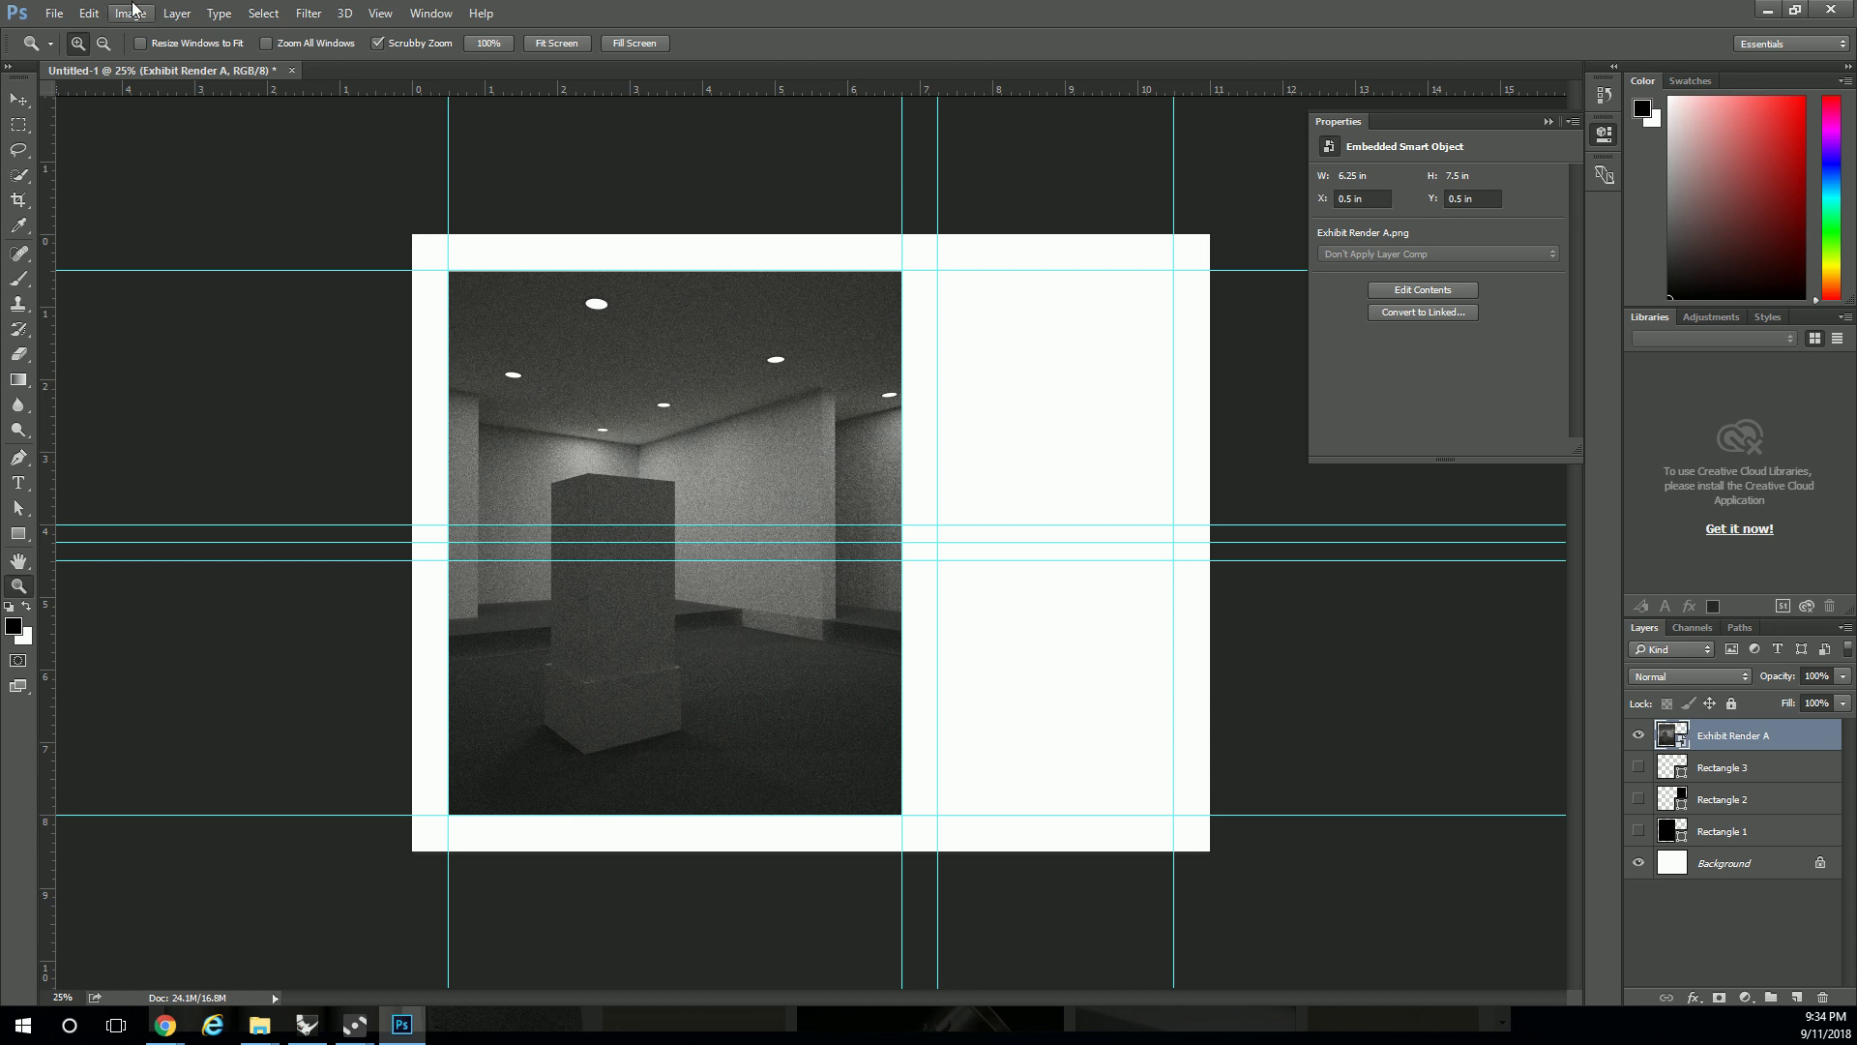
pyautogui.click(53, 12)
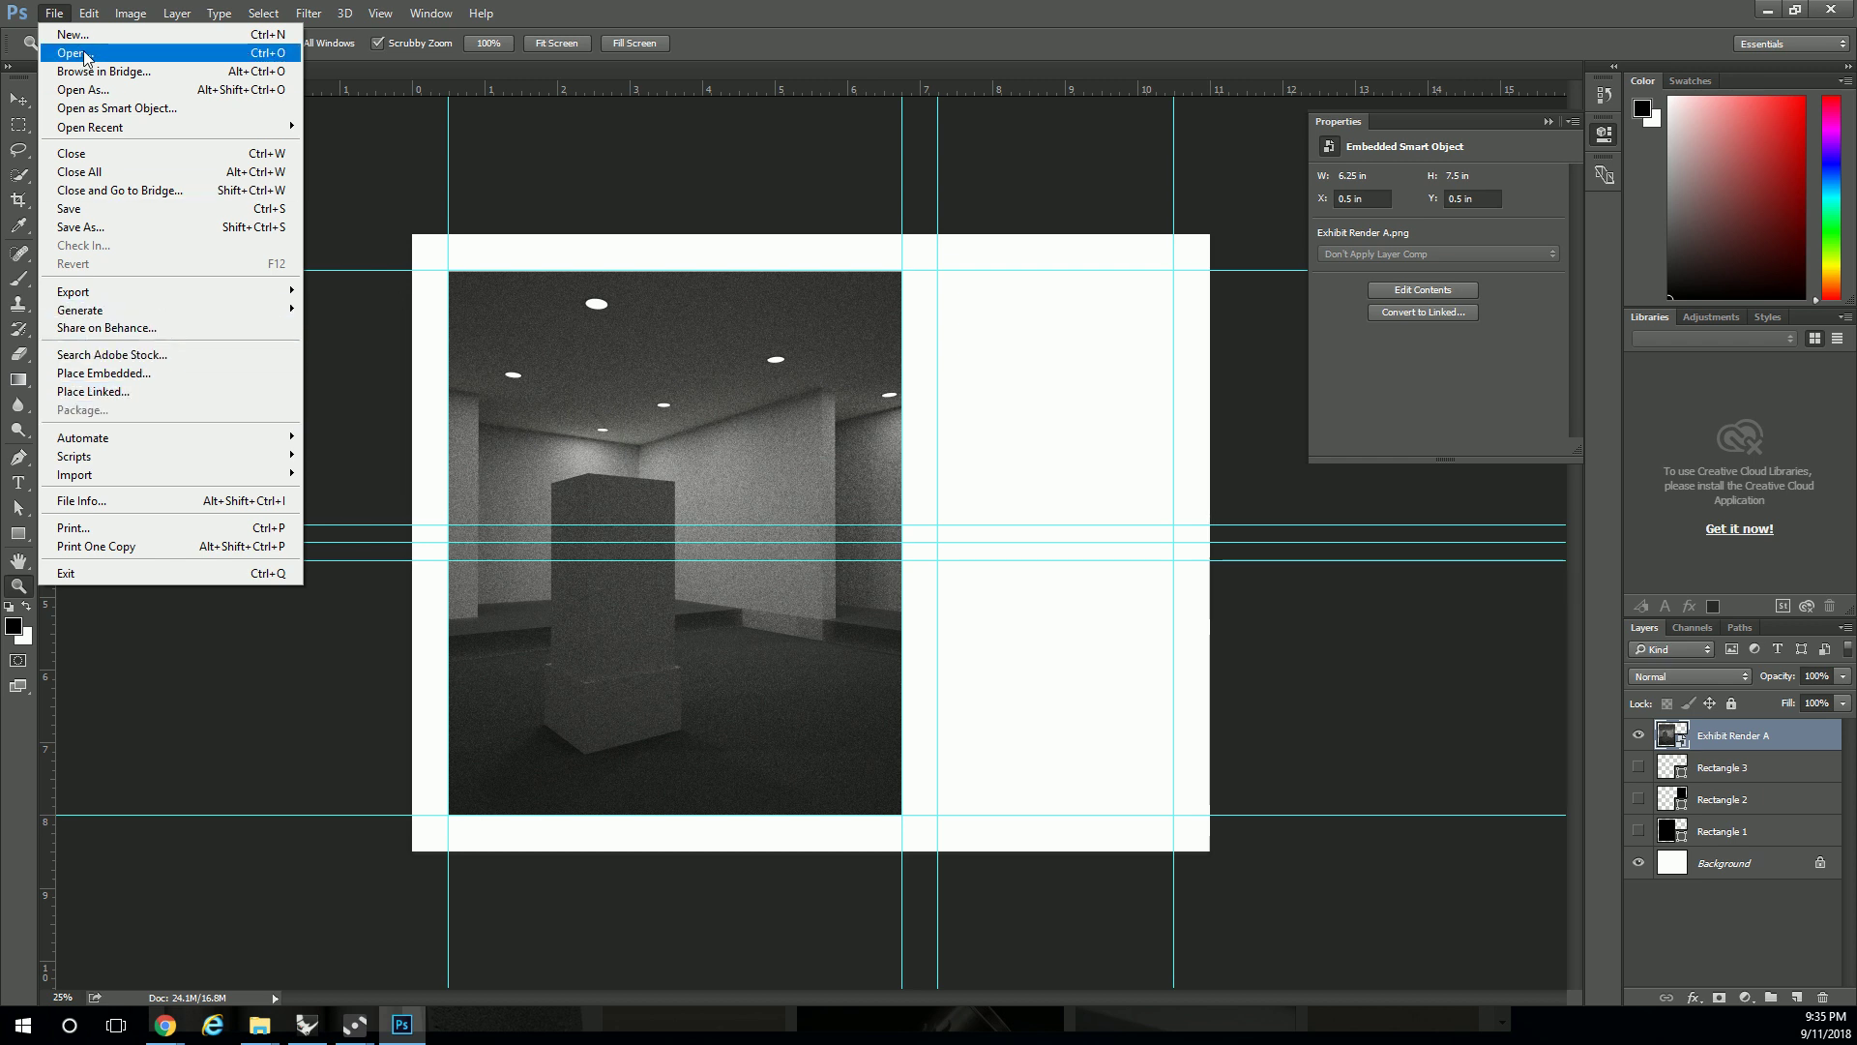
# - Open recent Keane Mosaic.psd, marquee-select the entire mosaic, and return to the Untitled-1 layout
pyautogui.moveTo(231, 136)
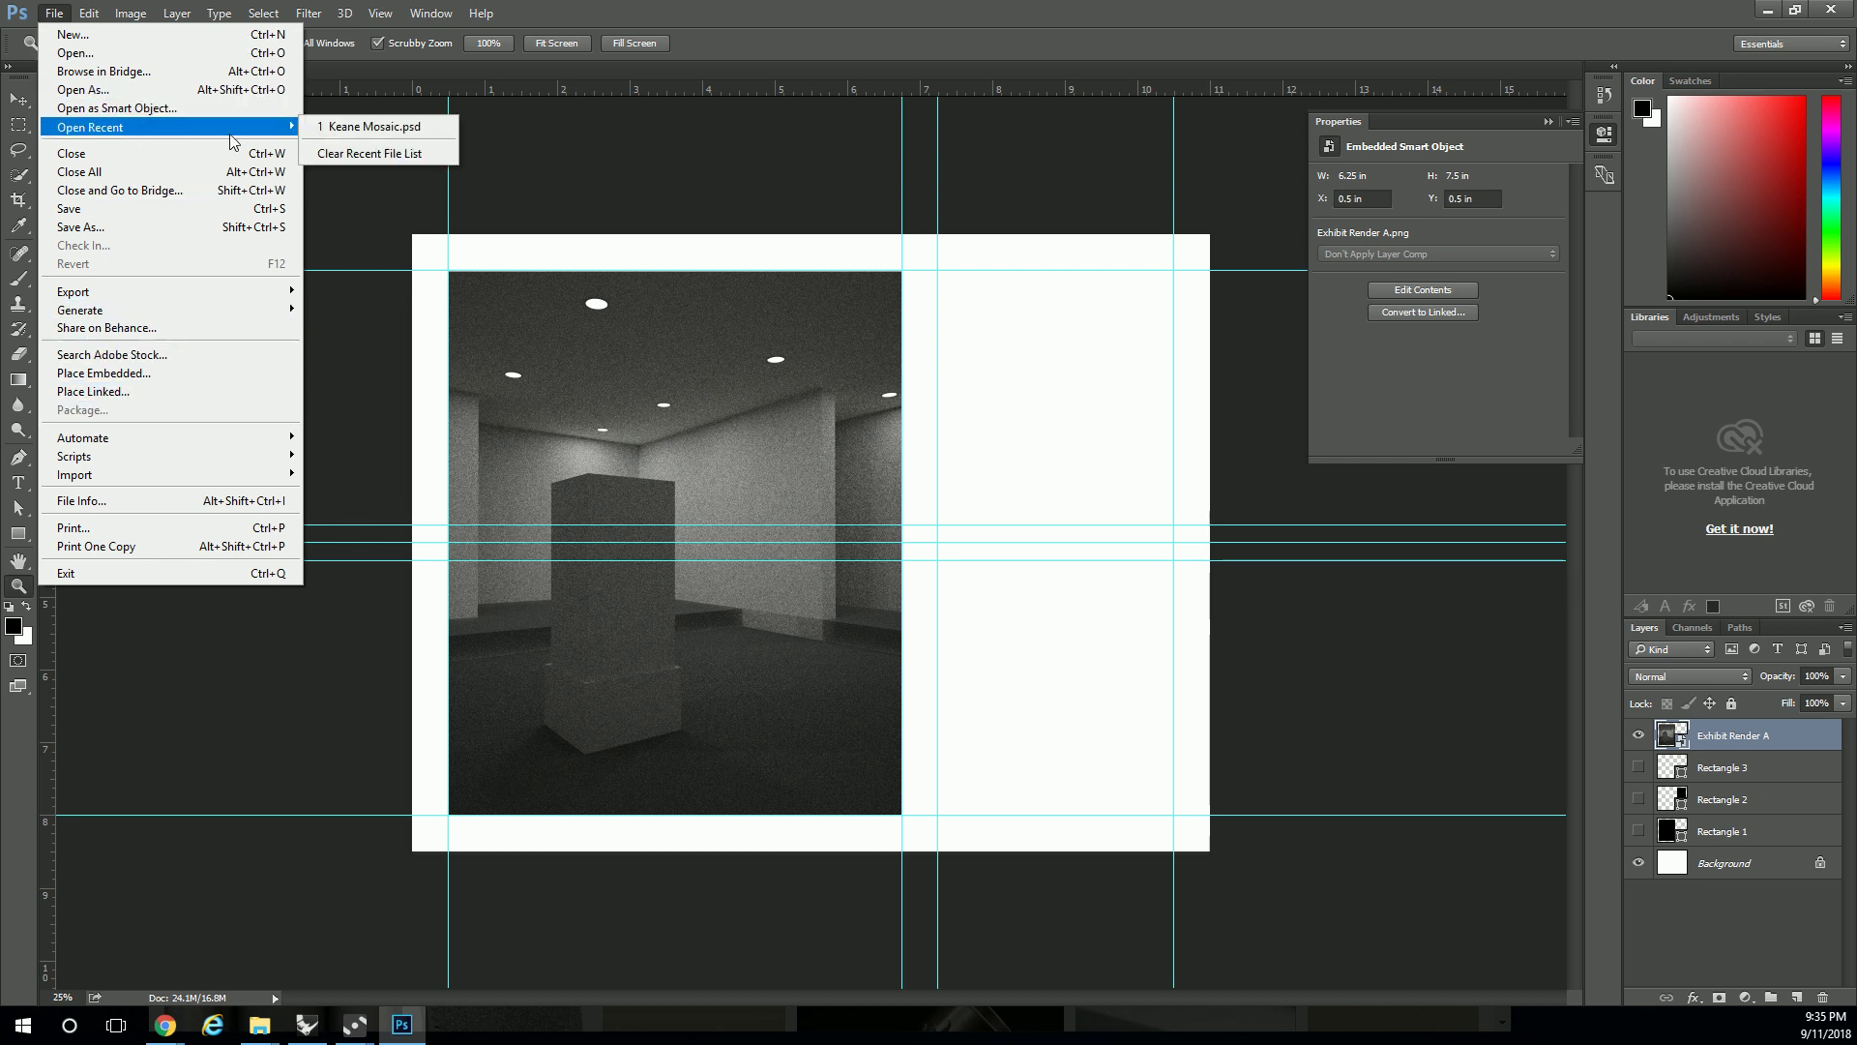
pyautogui.click(344, 125)
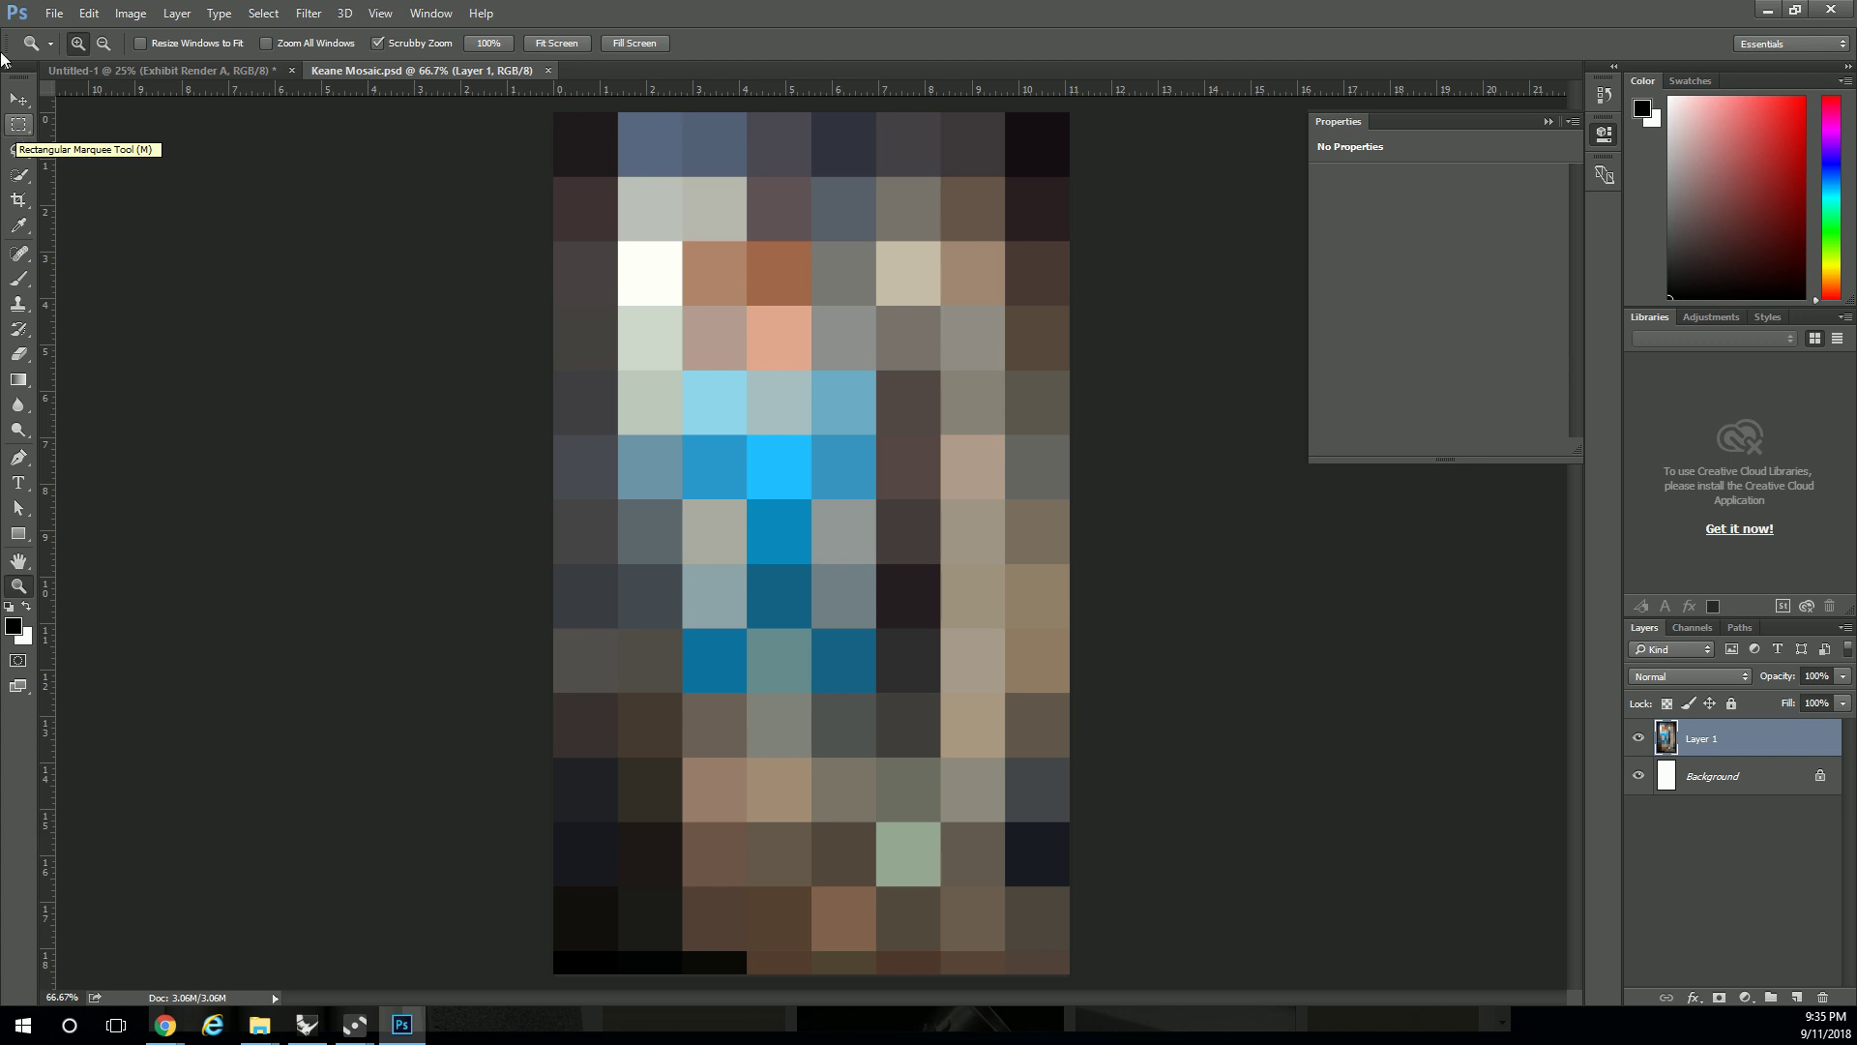
pyautogui.click(1638, 741)
pyautogui.click(1638, 741)
pyautogui.click(18, 124)
pyautogui.moveTo(535, 122); pyautogui.dragTo(1178, 997)
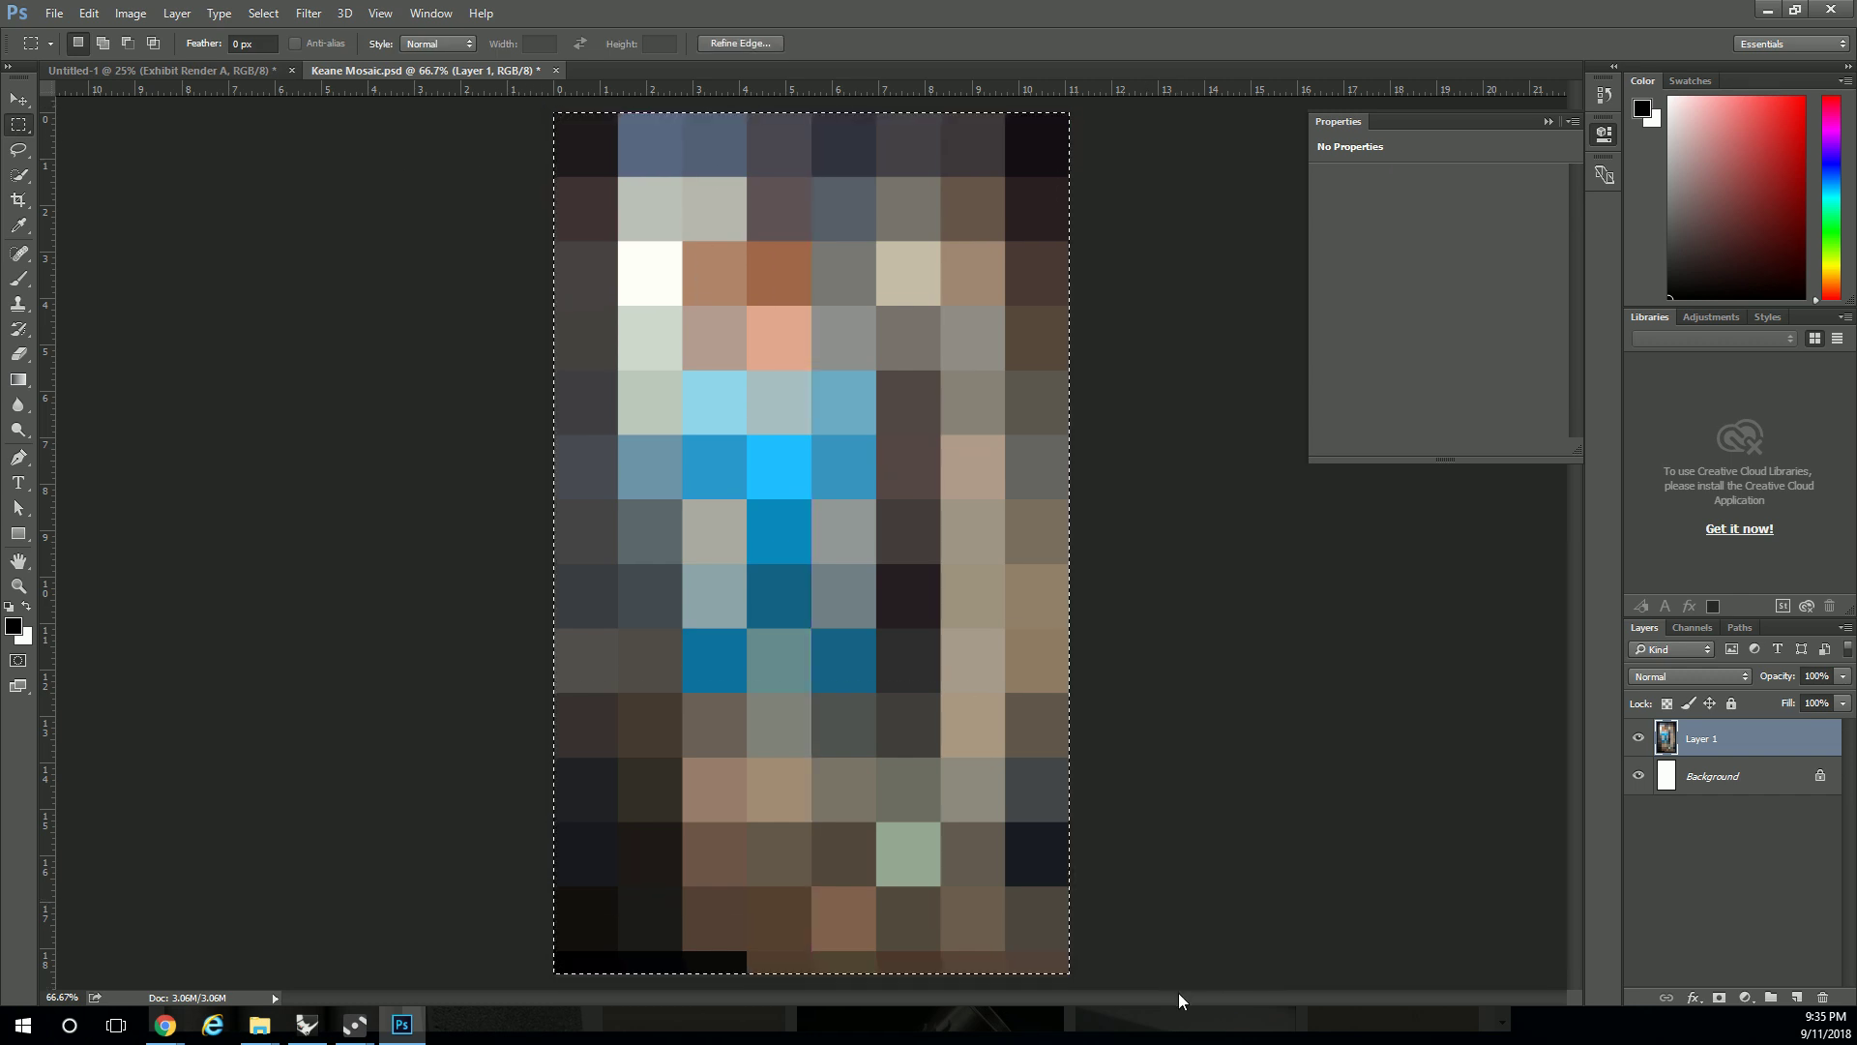
pyautogui.click(214, 72)
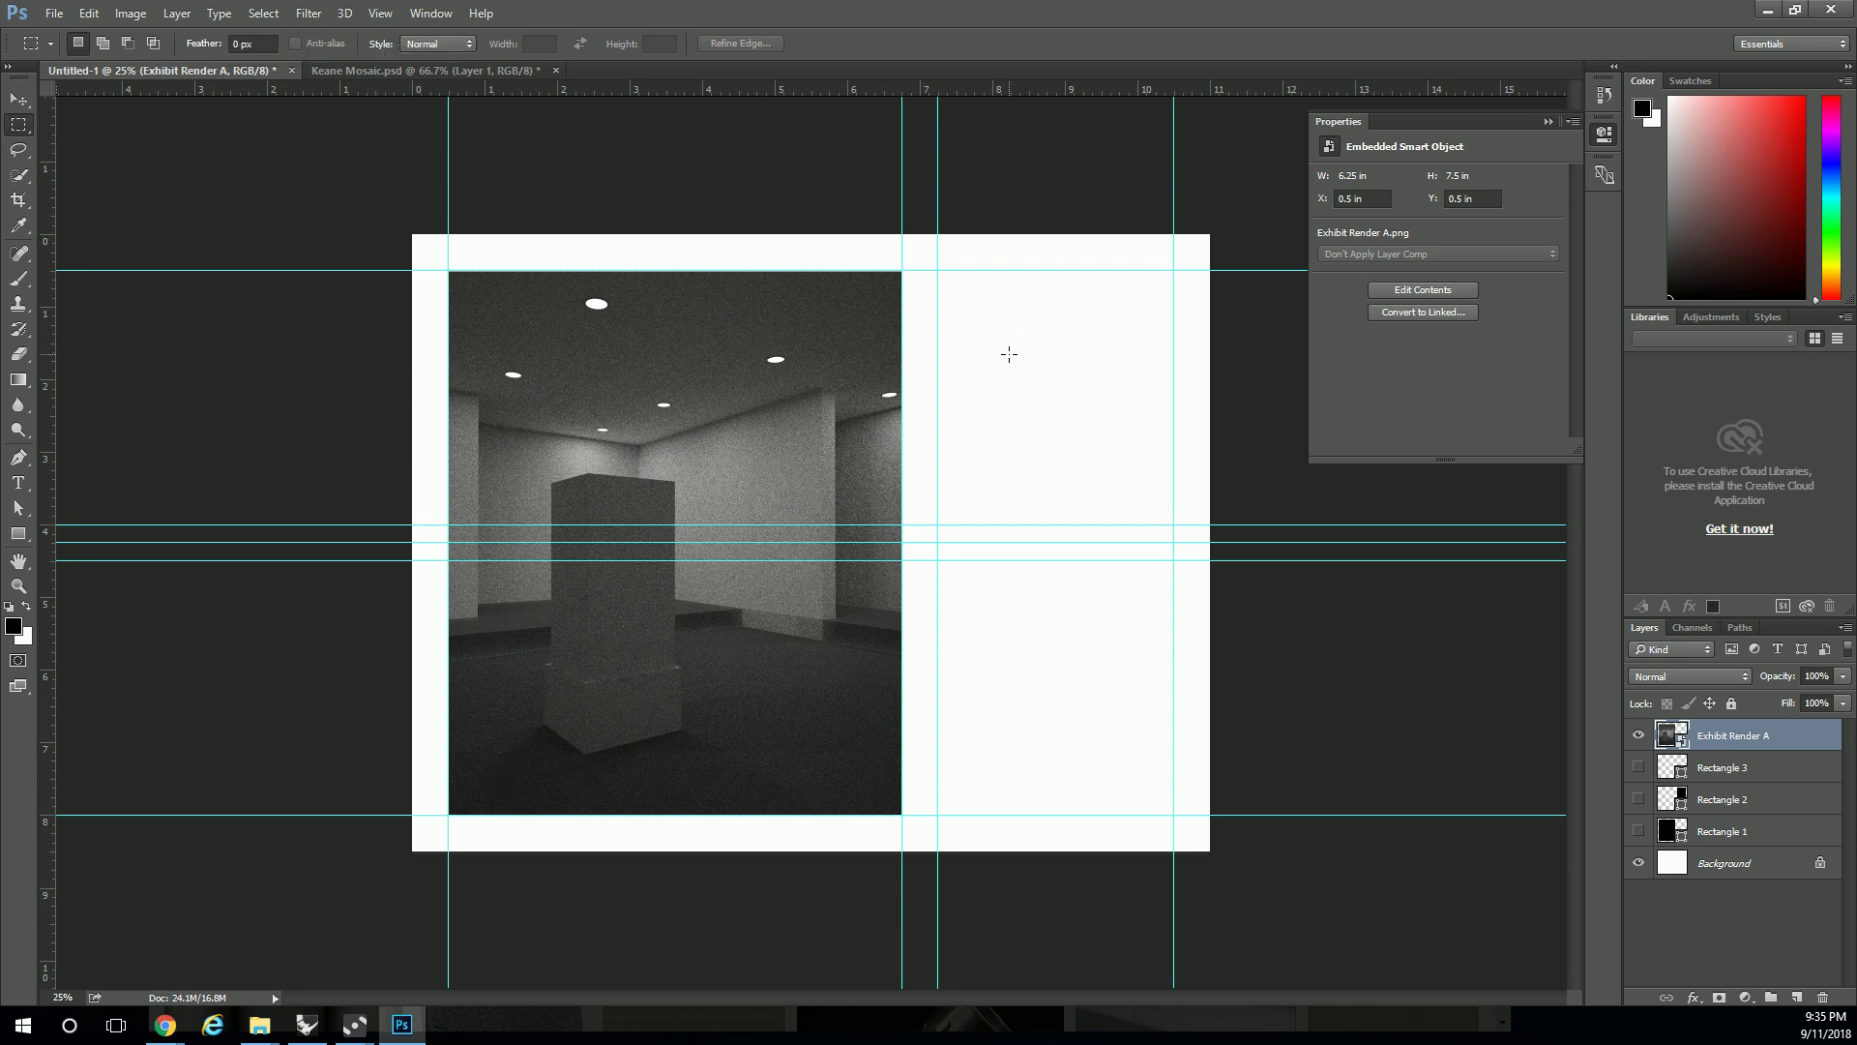
# - Paste the mosaic, free-transform it onto the right-column guides at about 123%, and commit
pyautogui.hotkey('ctrl', 'v')
pyautogui.rightClick(820, 441)
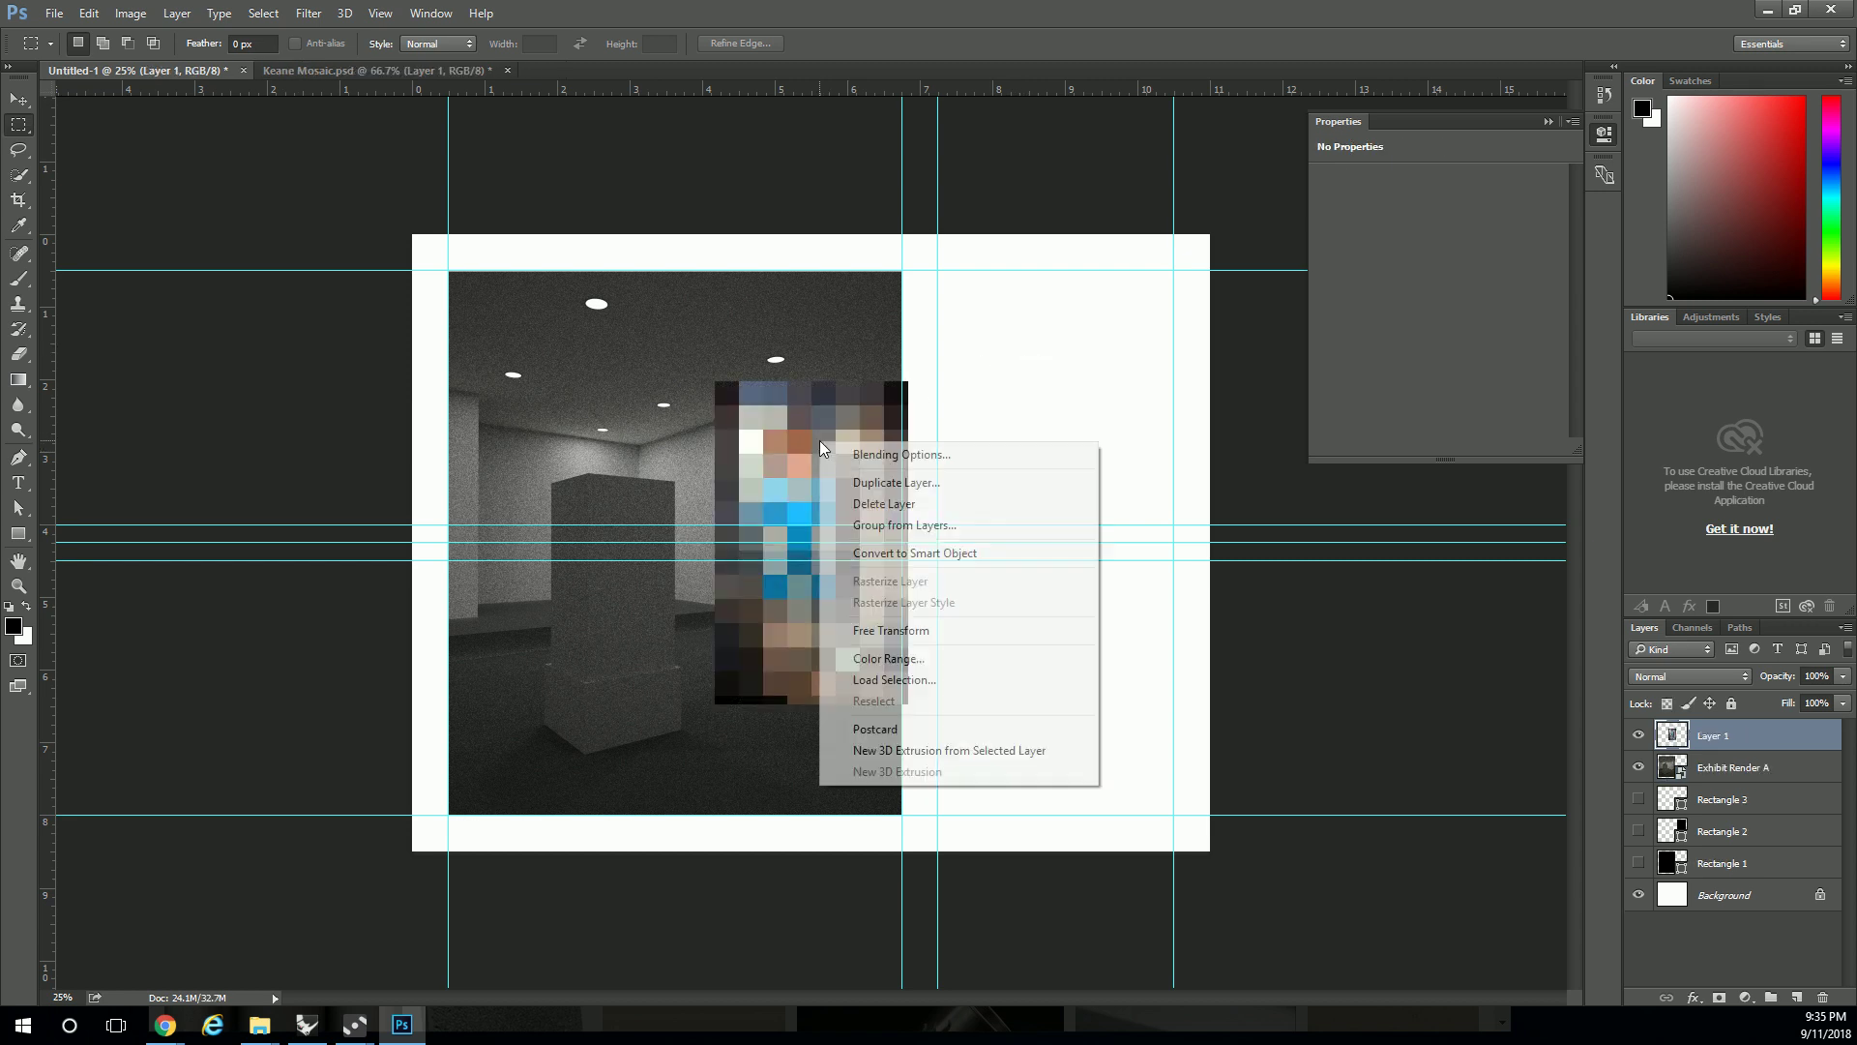
pyautogui.click(882, 629)
pyautogui.moveTo(841, 484); pyautogui.dragTo(1088, 392)
pyautogui.moveTo(981, 593); pyautogui.dragTo(933, 673)
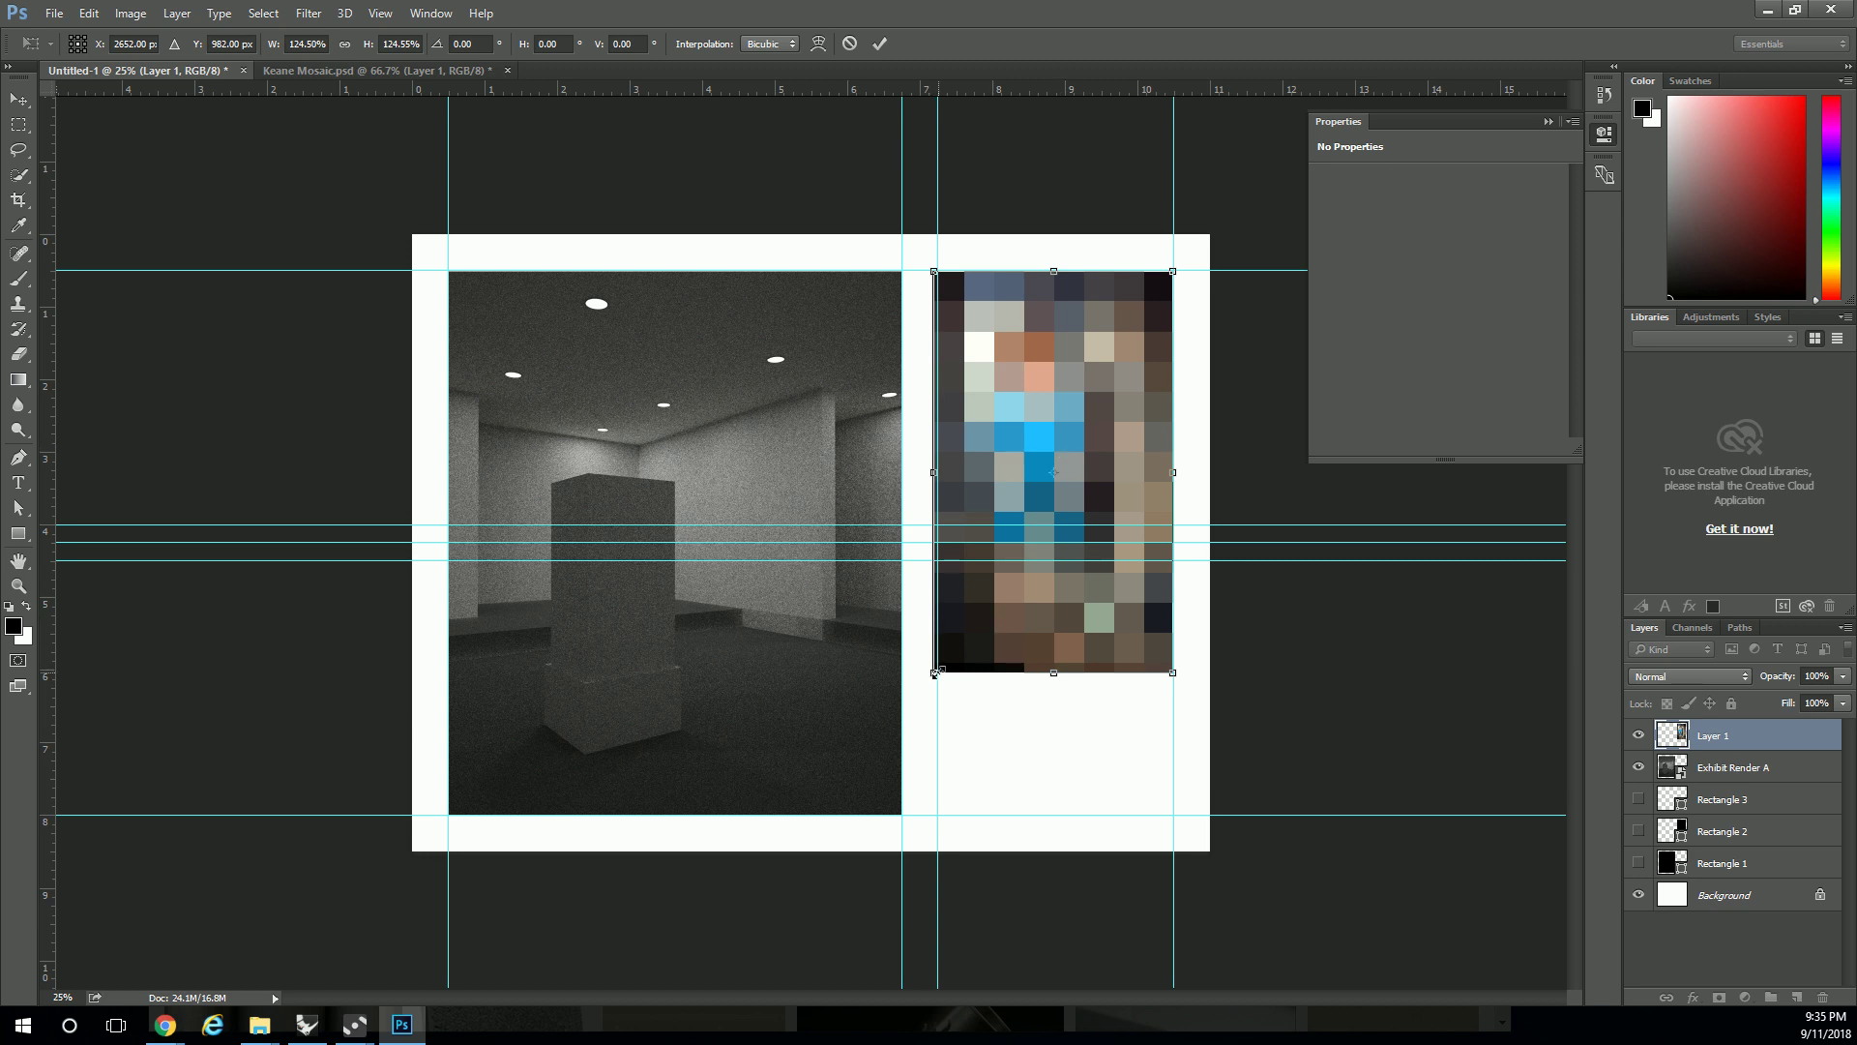
pyautogui.moveTo(935, 673); pyautogui.dragTo(940, 669)
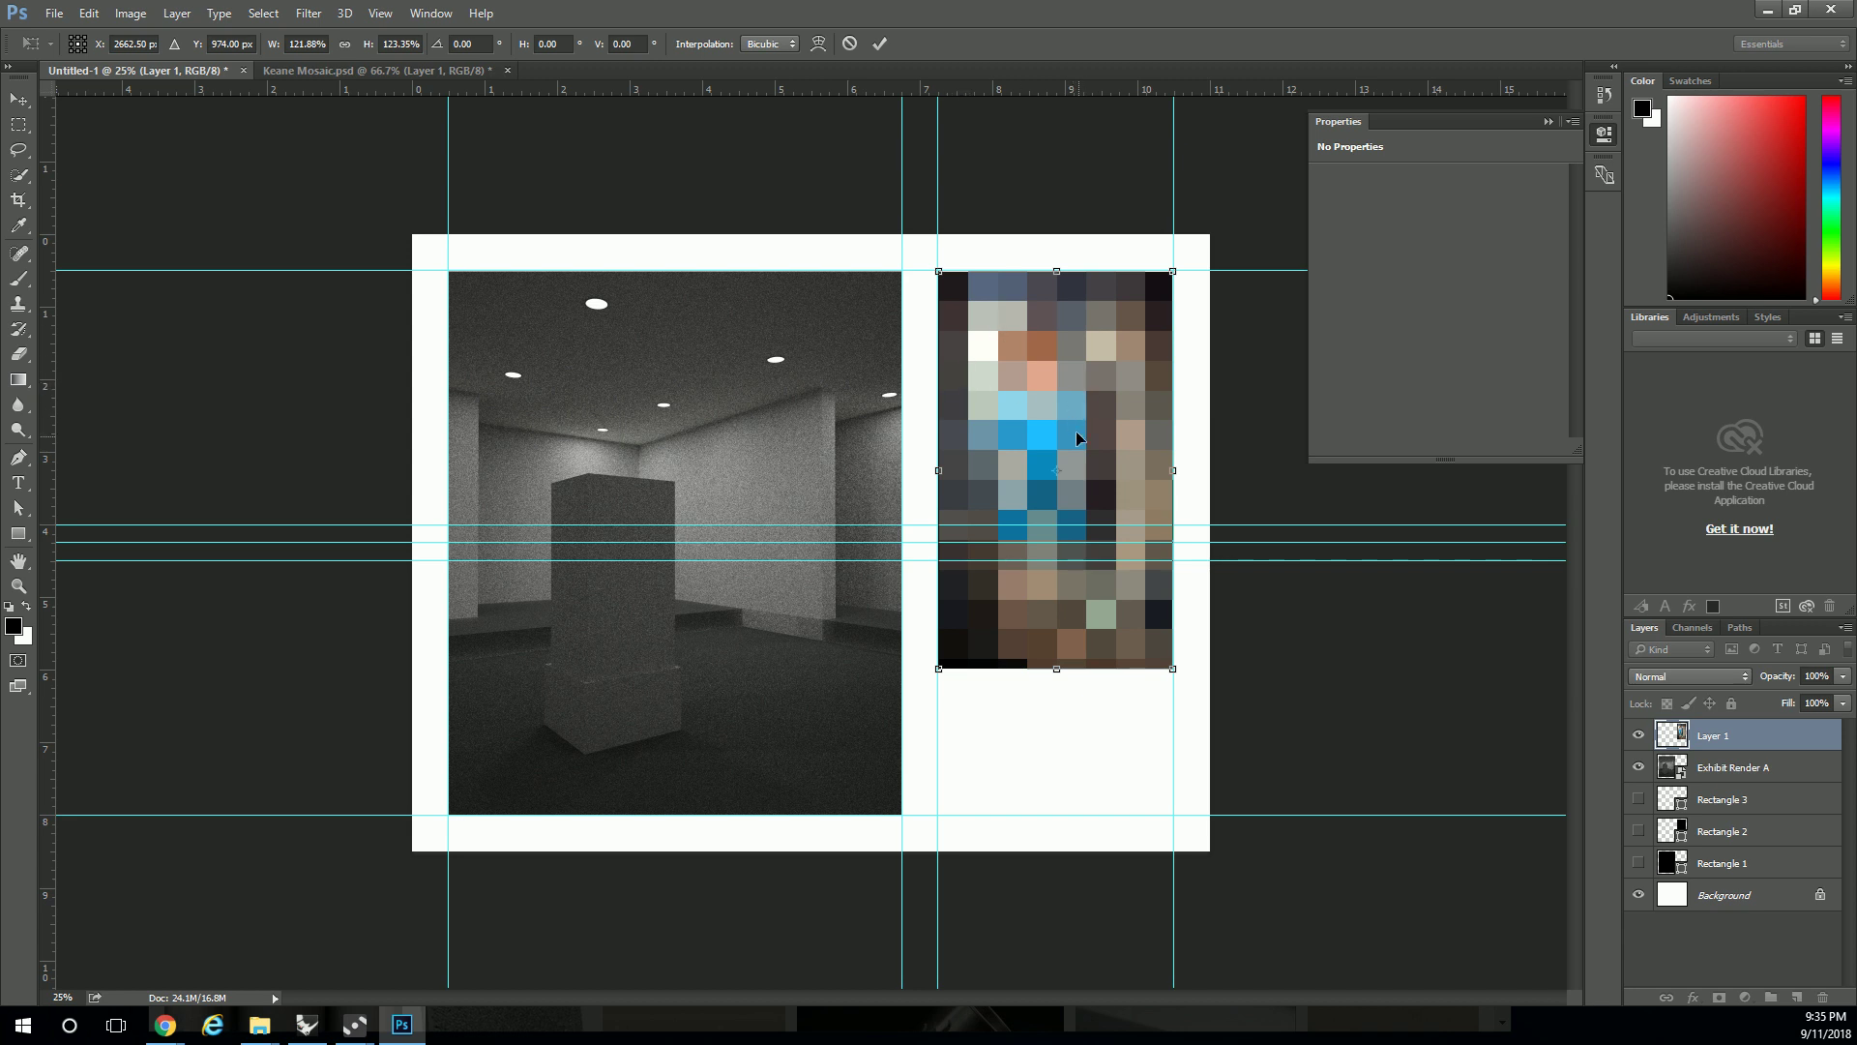
pyautogui.moveTo(1090, 435); pyautogui.dragTo(1089, 399)
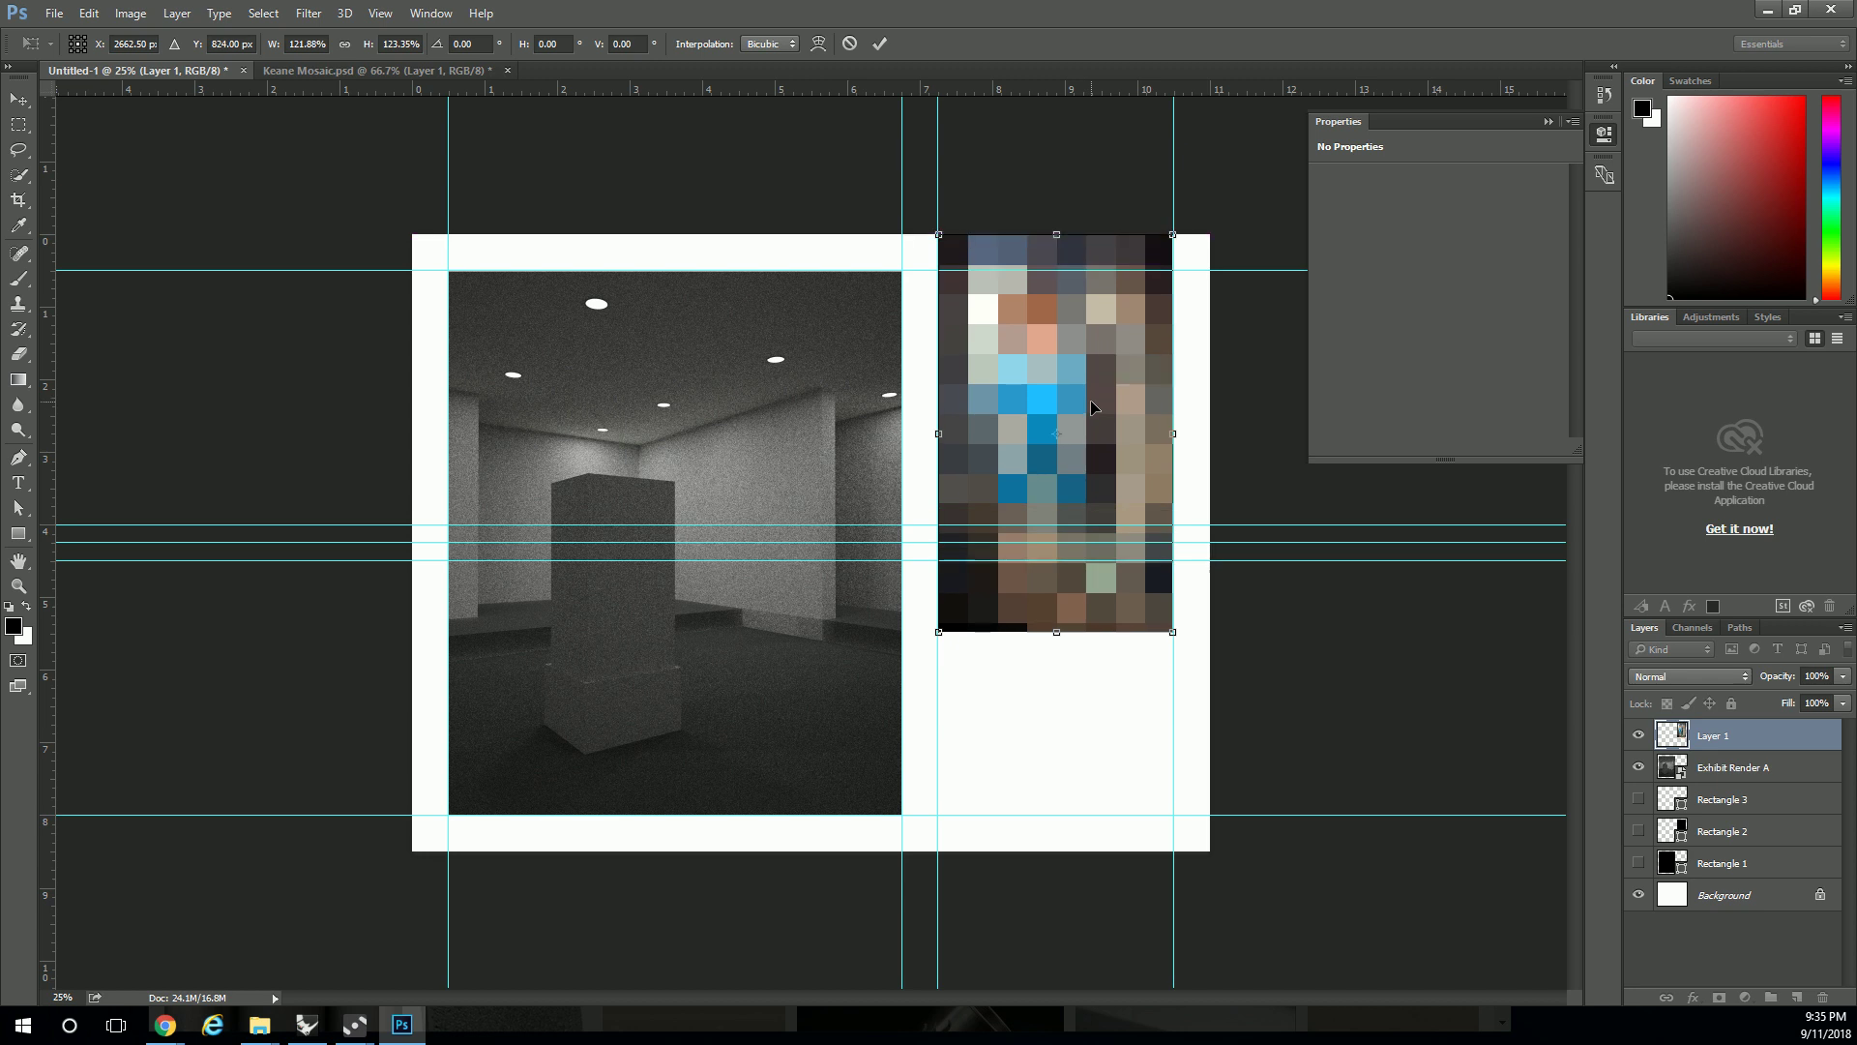
pyautogui.hotkey('shift', 'Down')
pyautogui.hotkey('shift', 'Down')
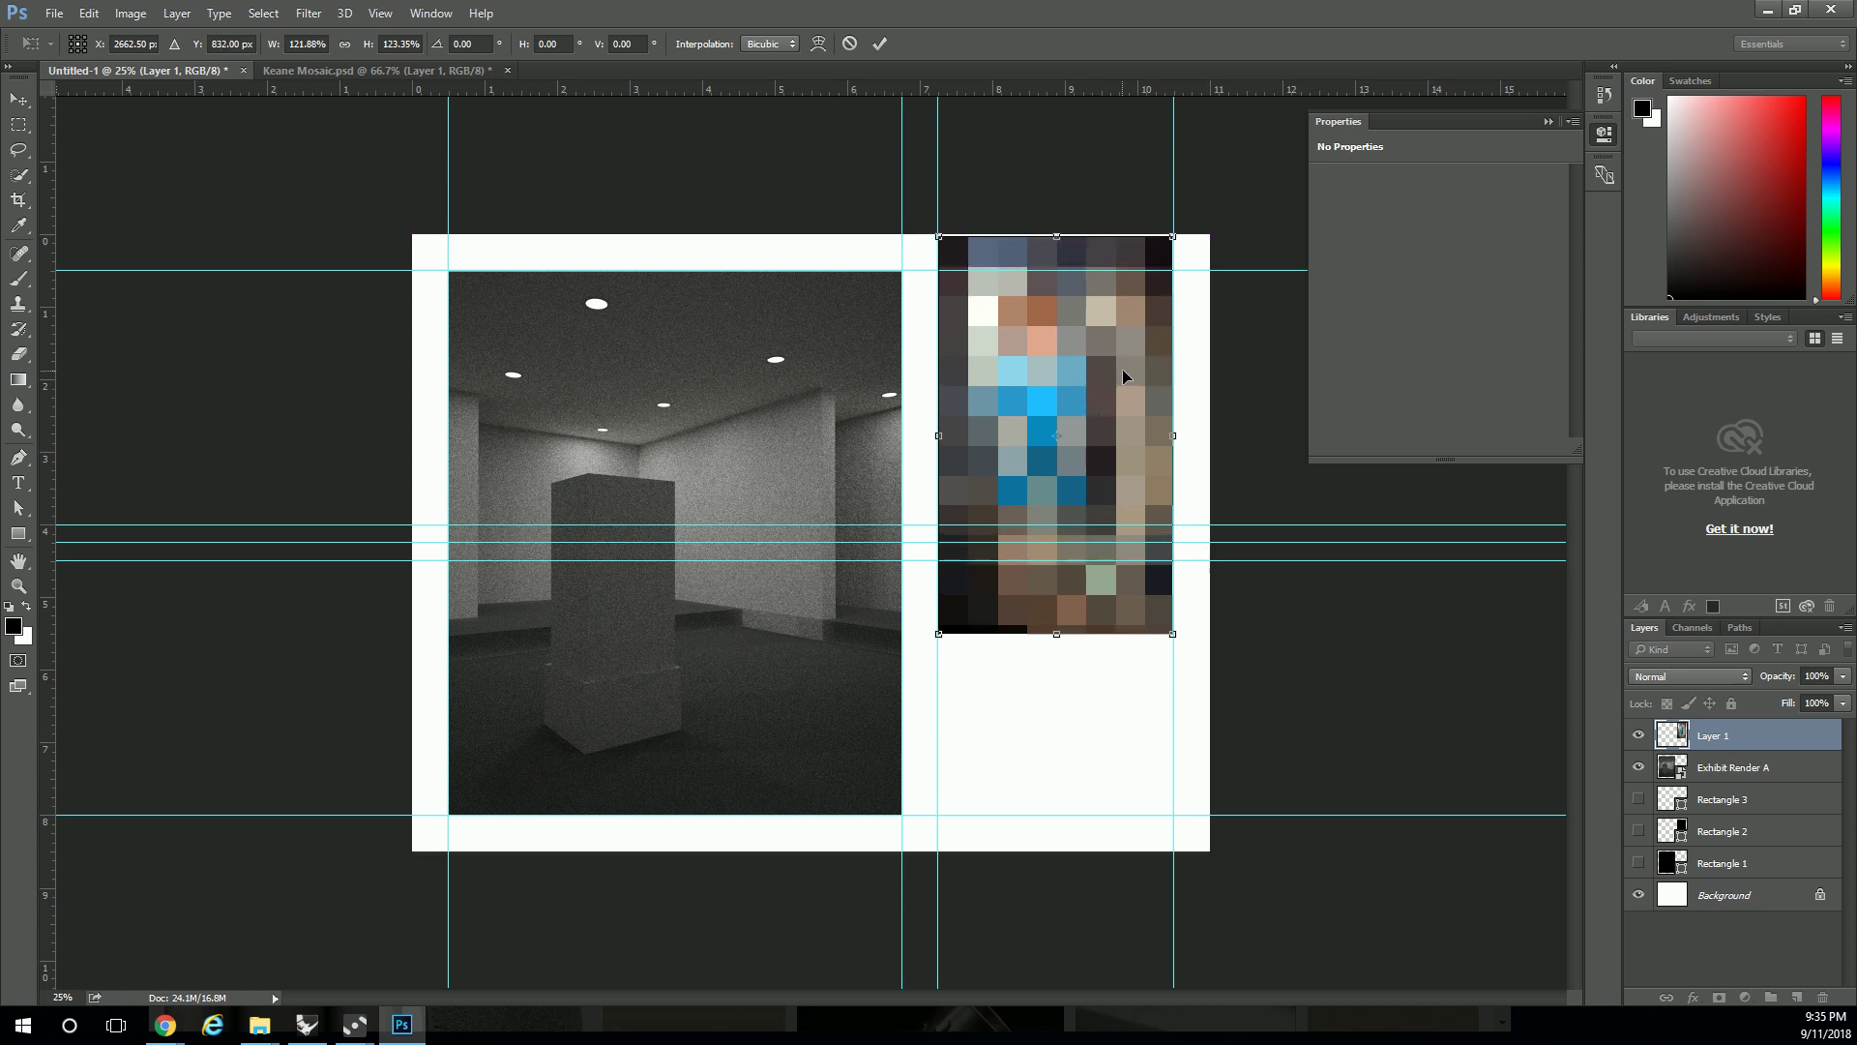
pyautogui.click(19, 585)
pyautogui.click(866, 384)
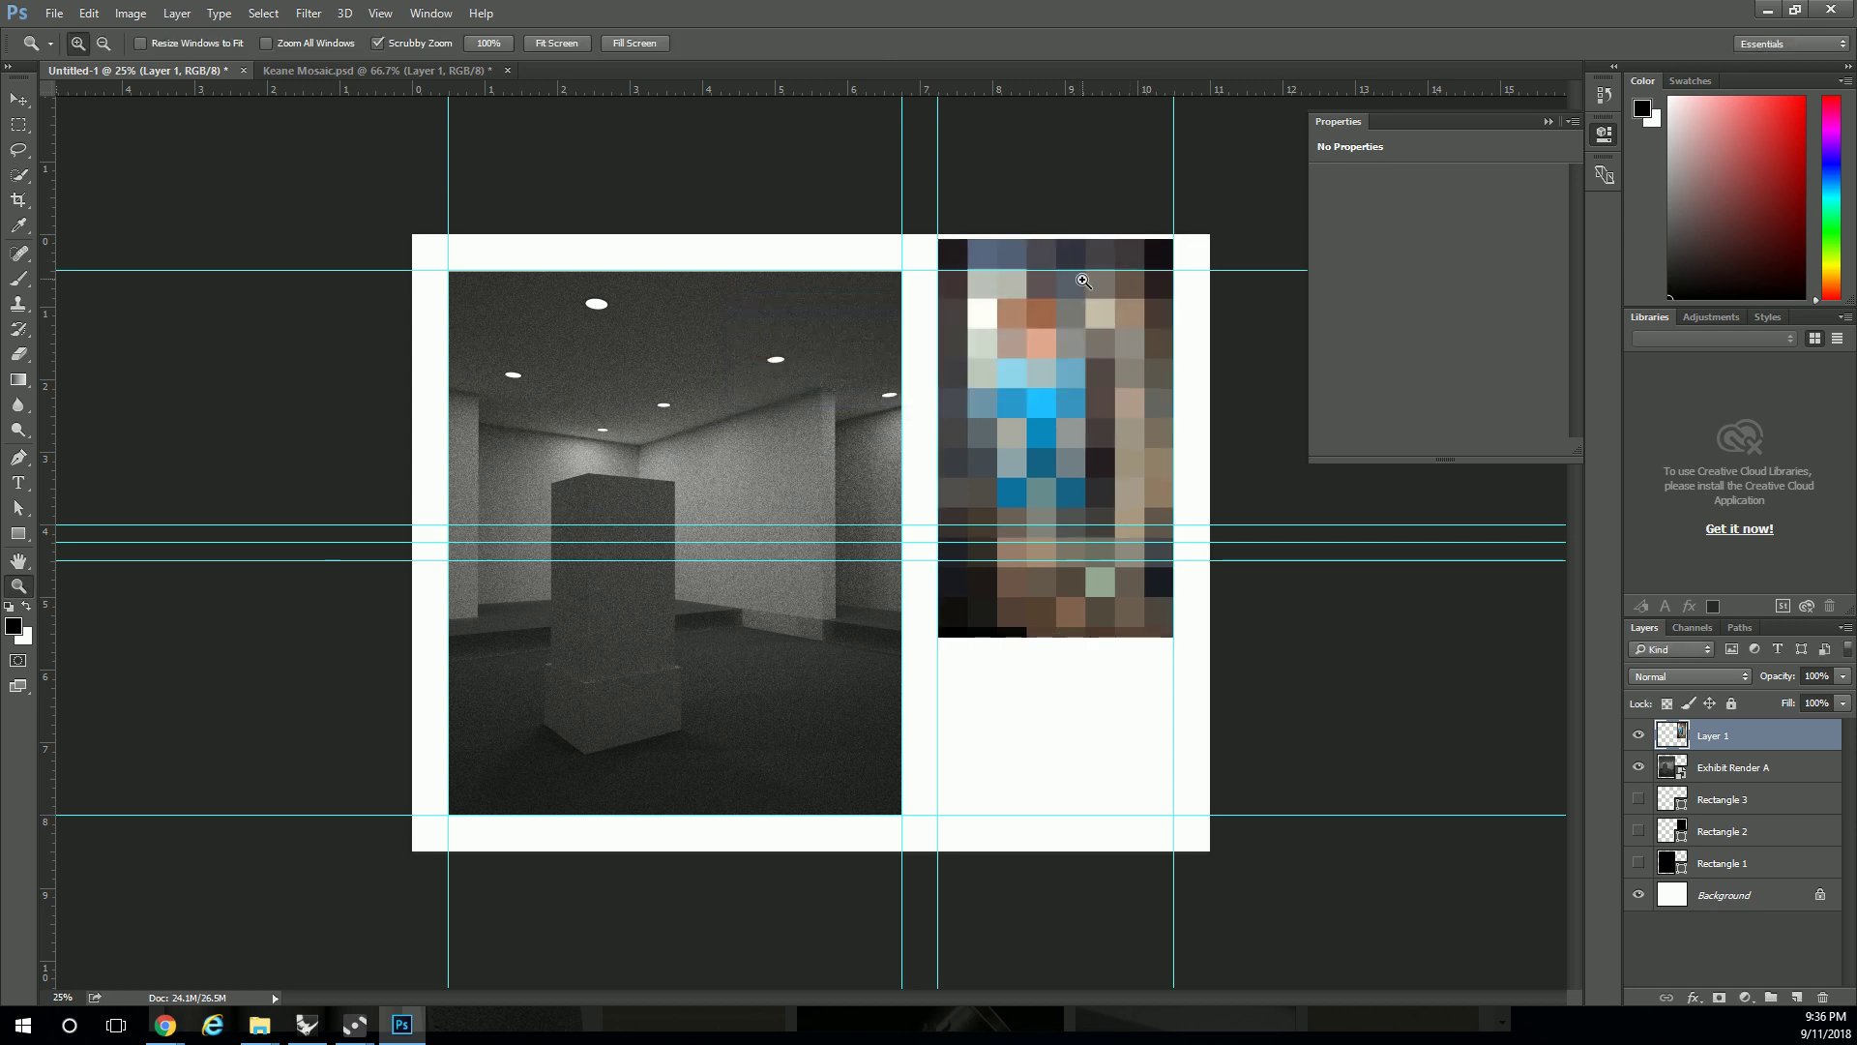
# - Zoom into the mosaic's top edge, nudge the layer down a few pixels, and zoom back out
pyautogui.click(1084, 282)
pyautogui.click(1101, 143)
pyautogui.click(1088, 180)
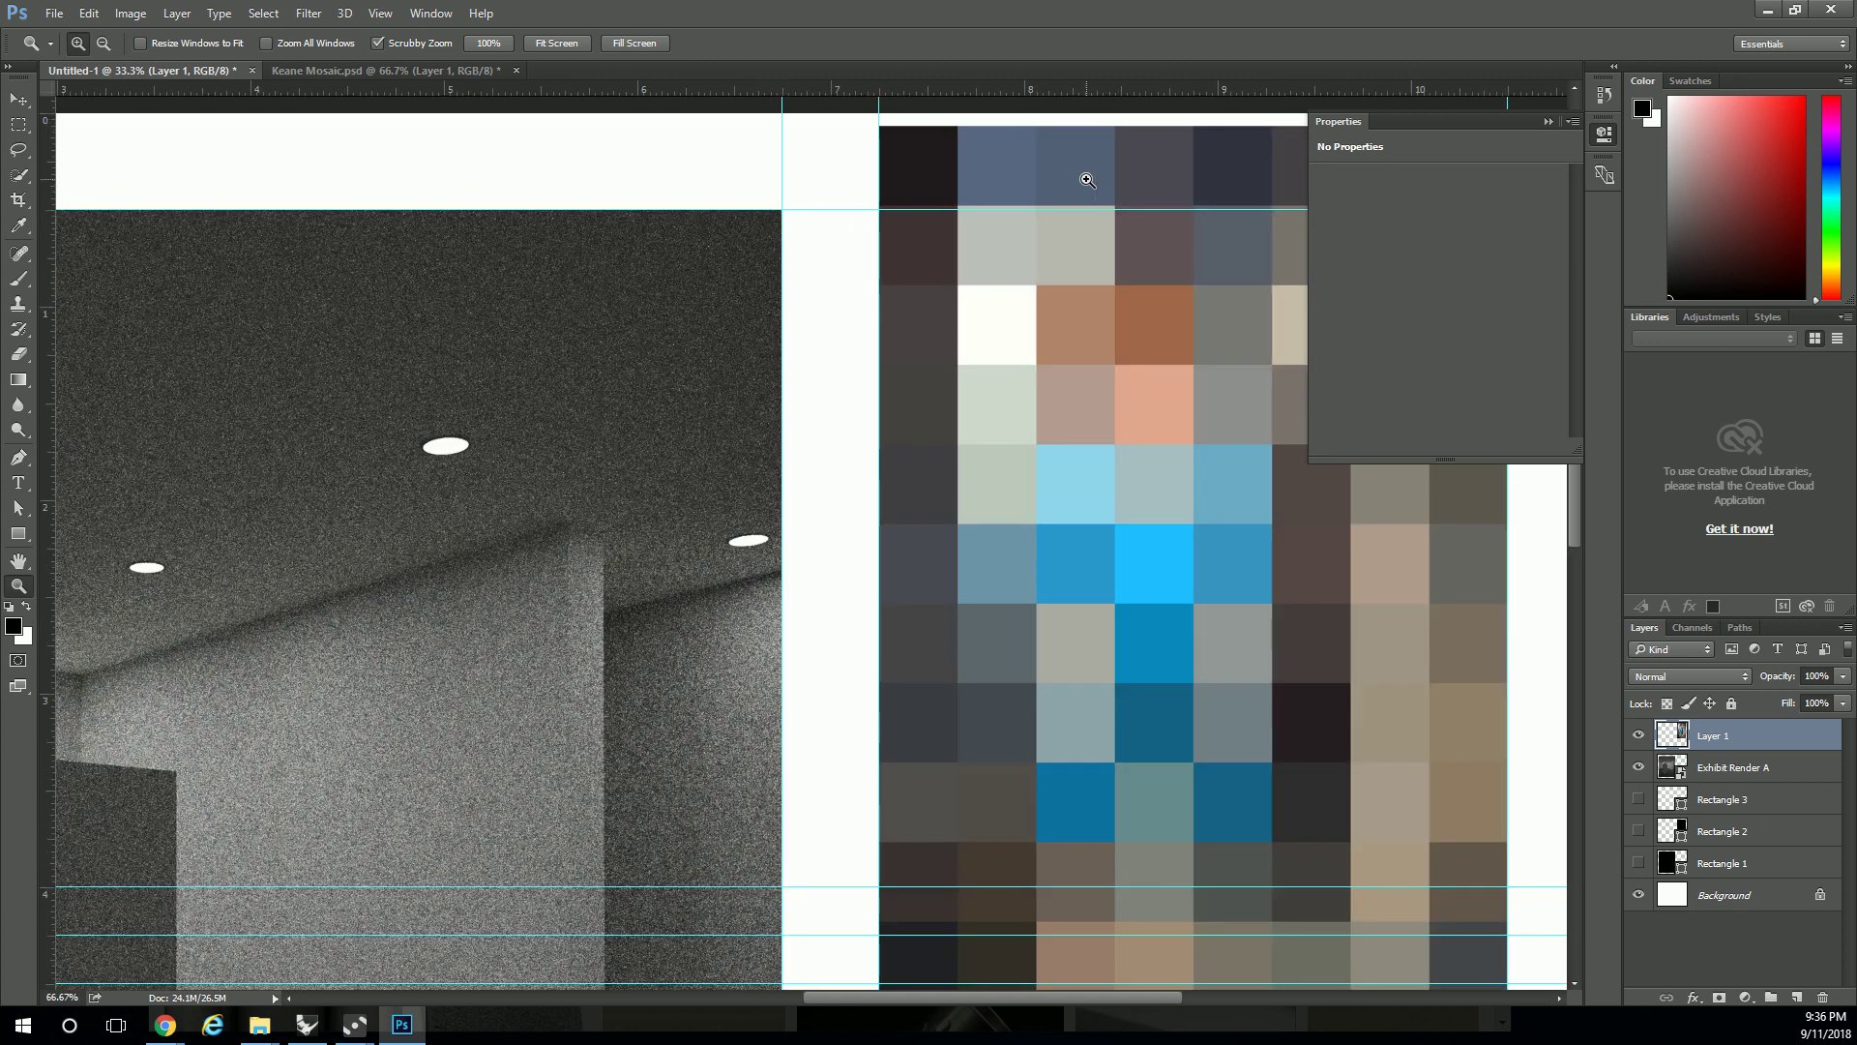
pyautogui.click(1088, 180)
pyautogui.click(1088, 180)
pyautogui.click(18, 99)
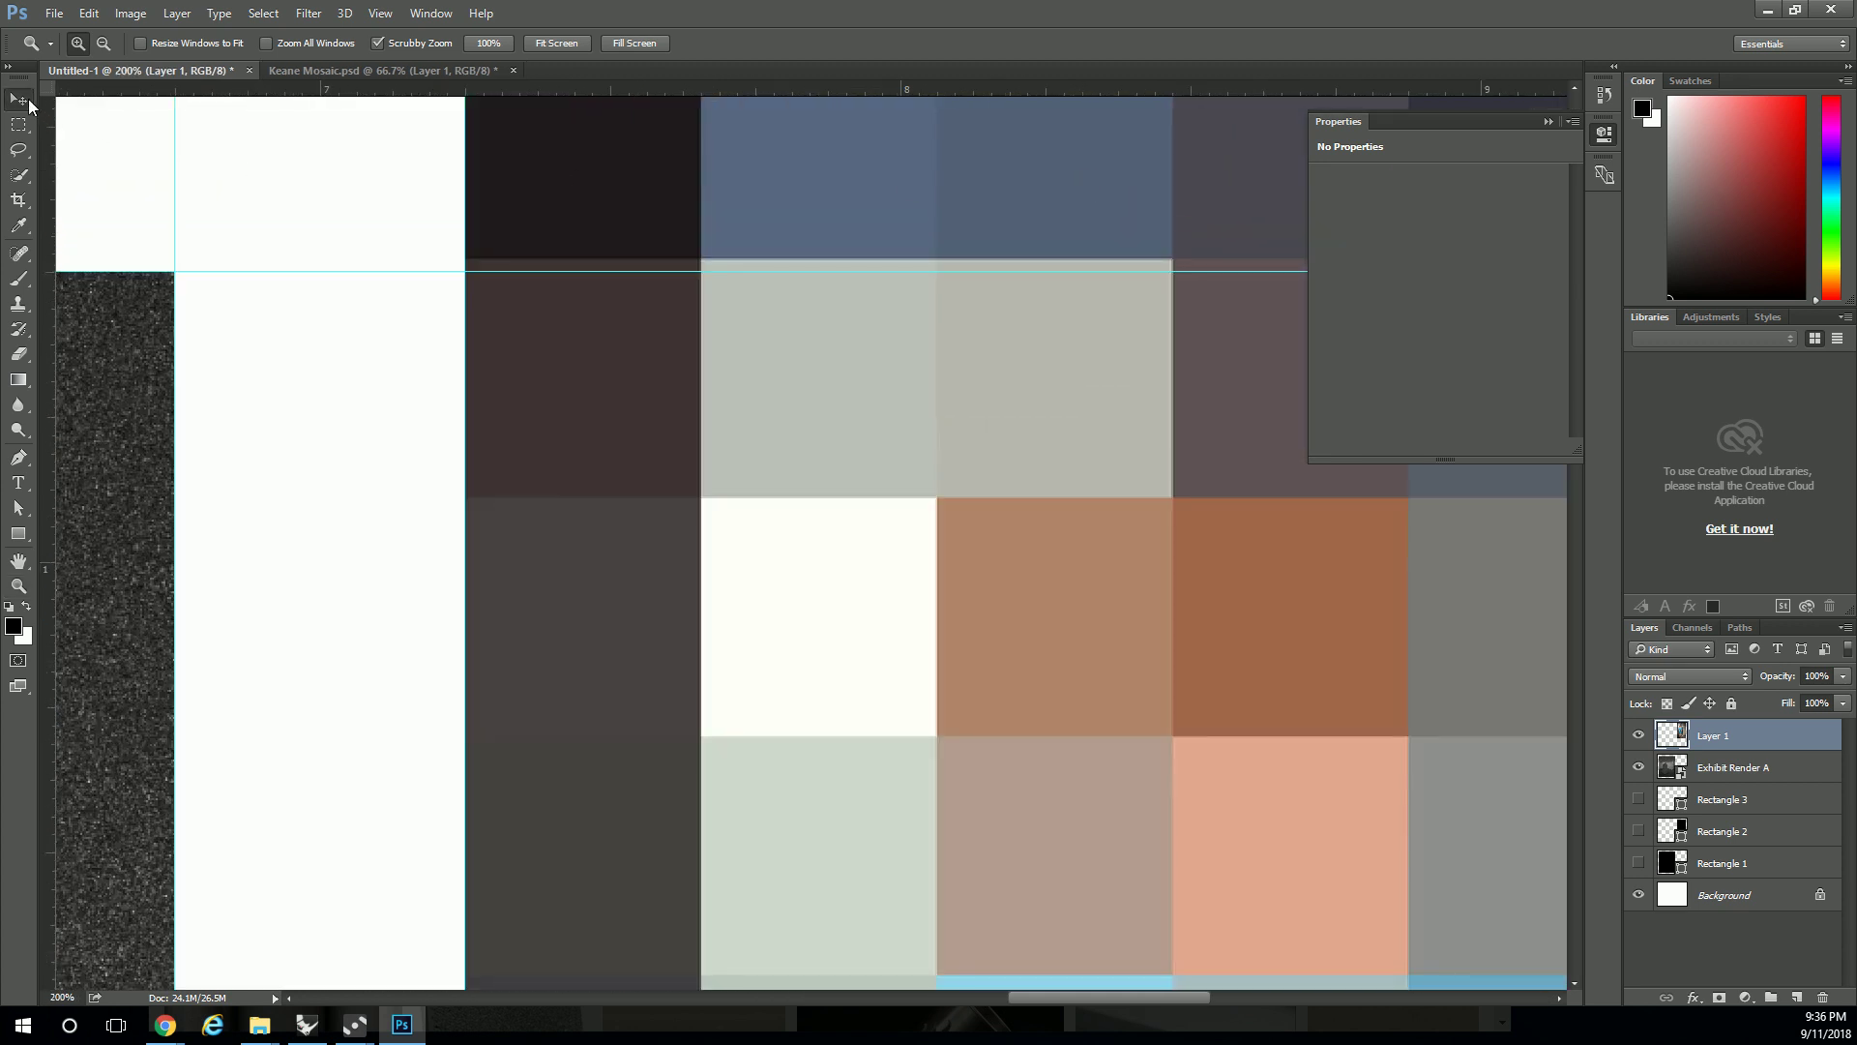
pyautogui.press('Down')
pyautogui.press('Down')
pyautogui.press('Down')
pyautogui.press('Down')
pyautogui.press('Down')
pyautogui.press('Down')
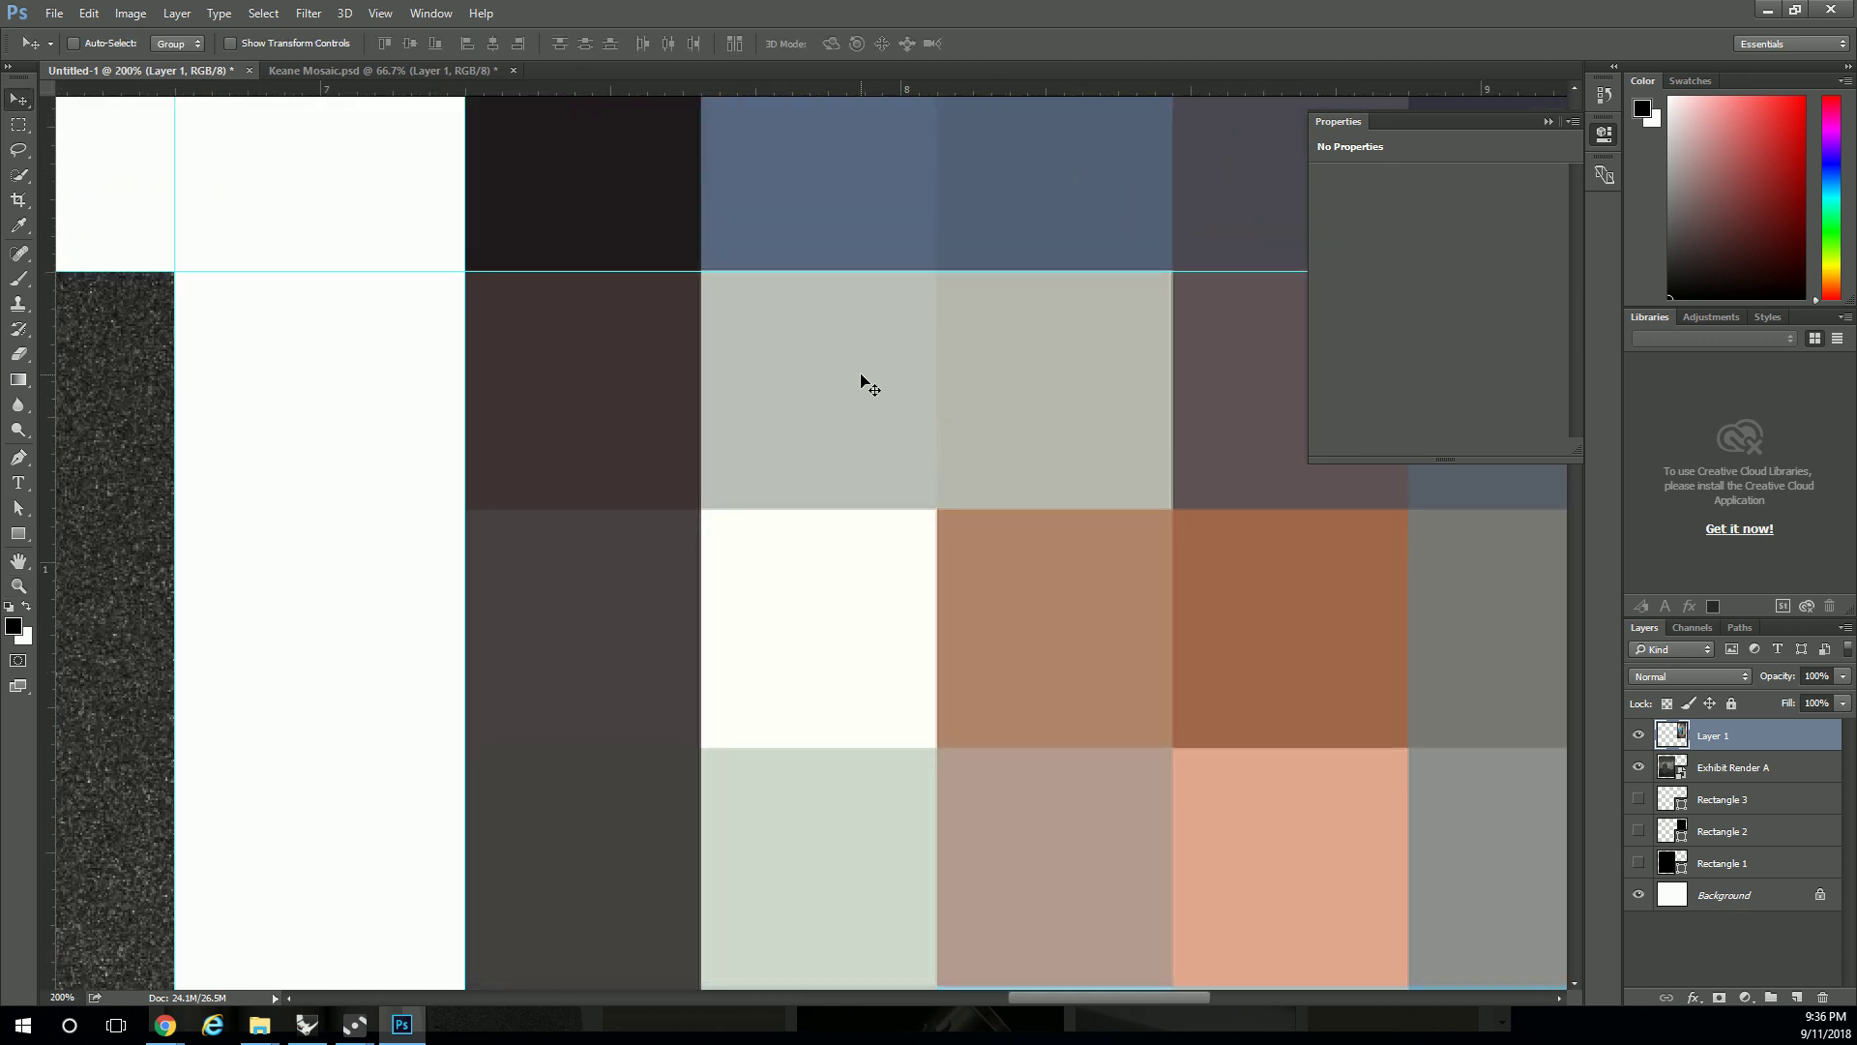
pyautogui.click(19, 586)
pyautogui.keyDown('alt'); pyautogui.click(672, 355); pyautogui.keyUp('alt')
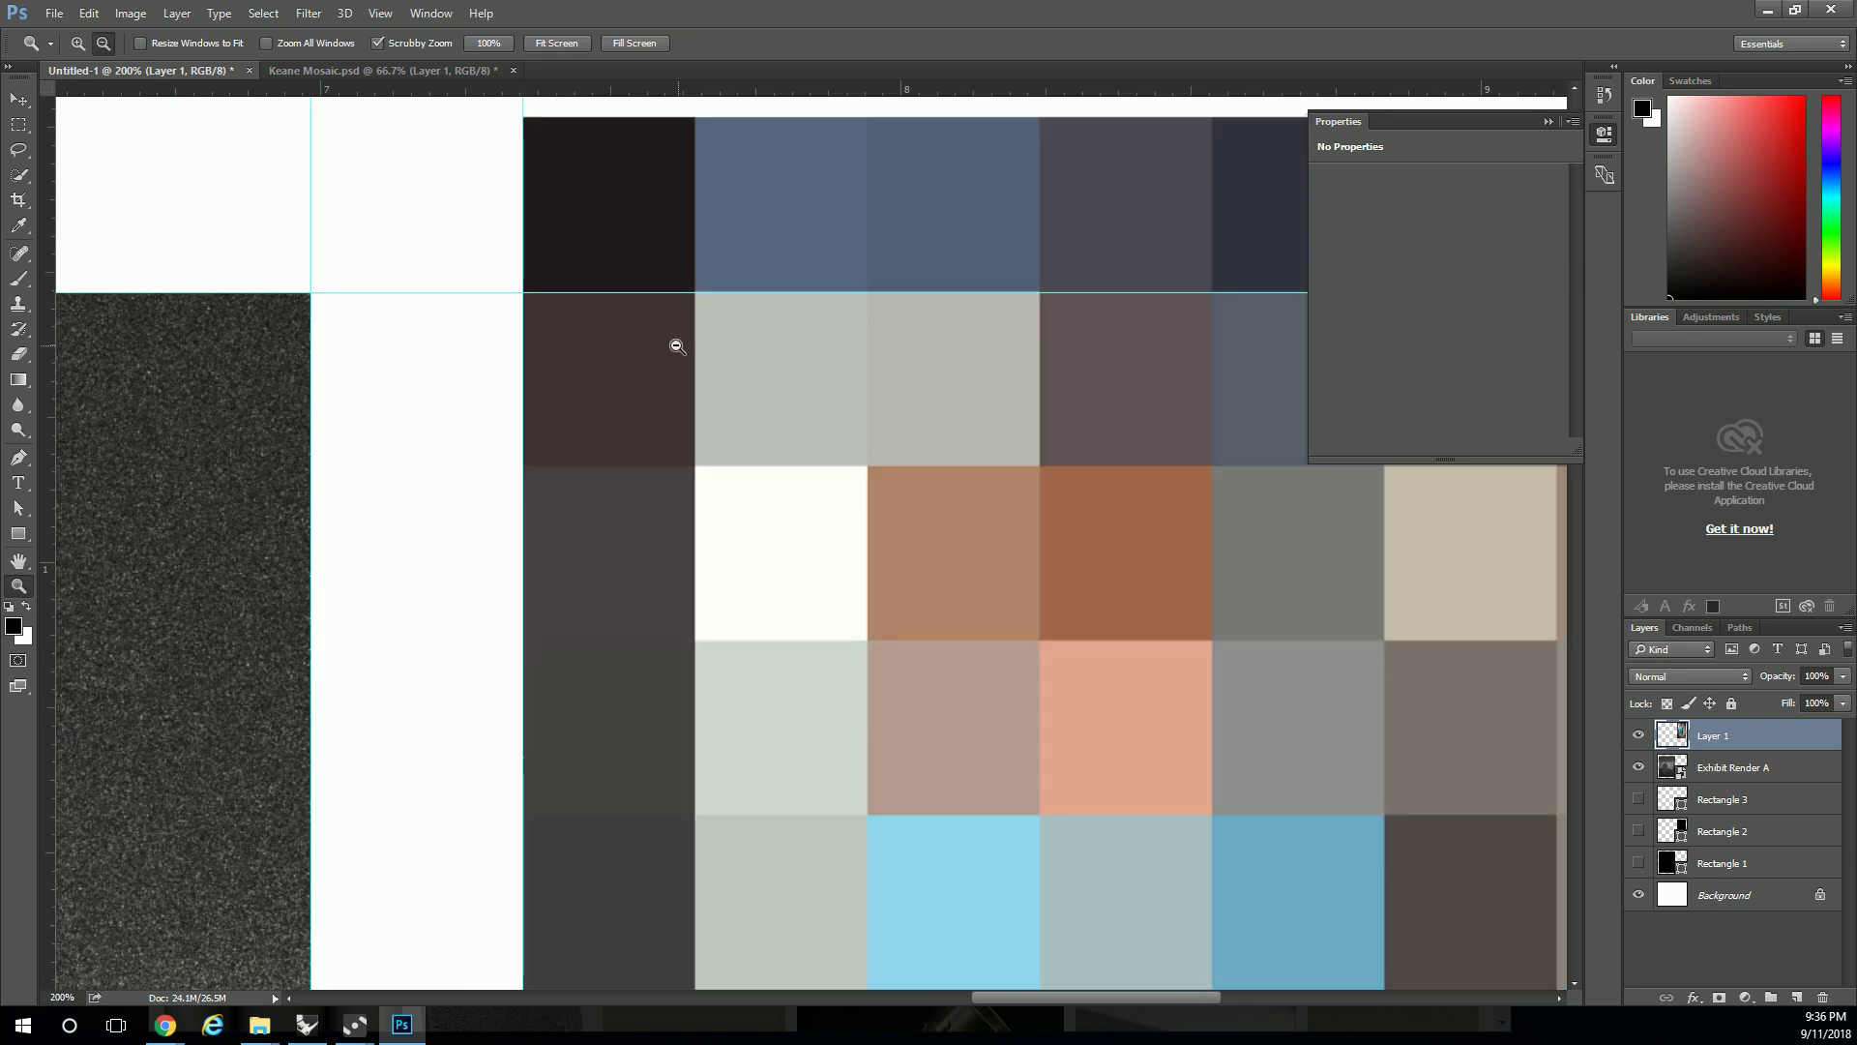
pyautogui.keyDown('alt'); pyautogui.click(672, 355); pyautogui.keyUp('alt')
pyautogui.keyDown('alt'); pyautogui.click(672, 355); pyautogui.keyUp('alt')
pyautogui.keyDown('alt'); pyautogui.click(672, 355); pyautogui.keyUp('alt')
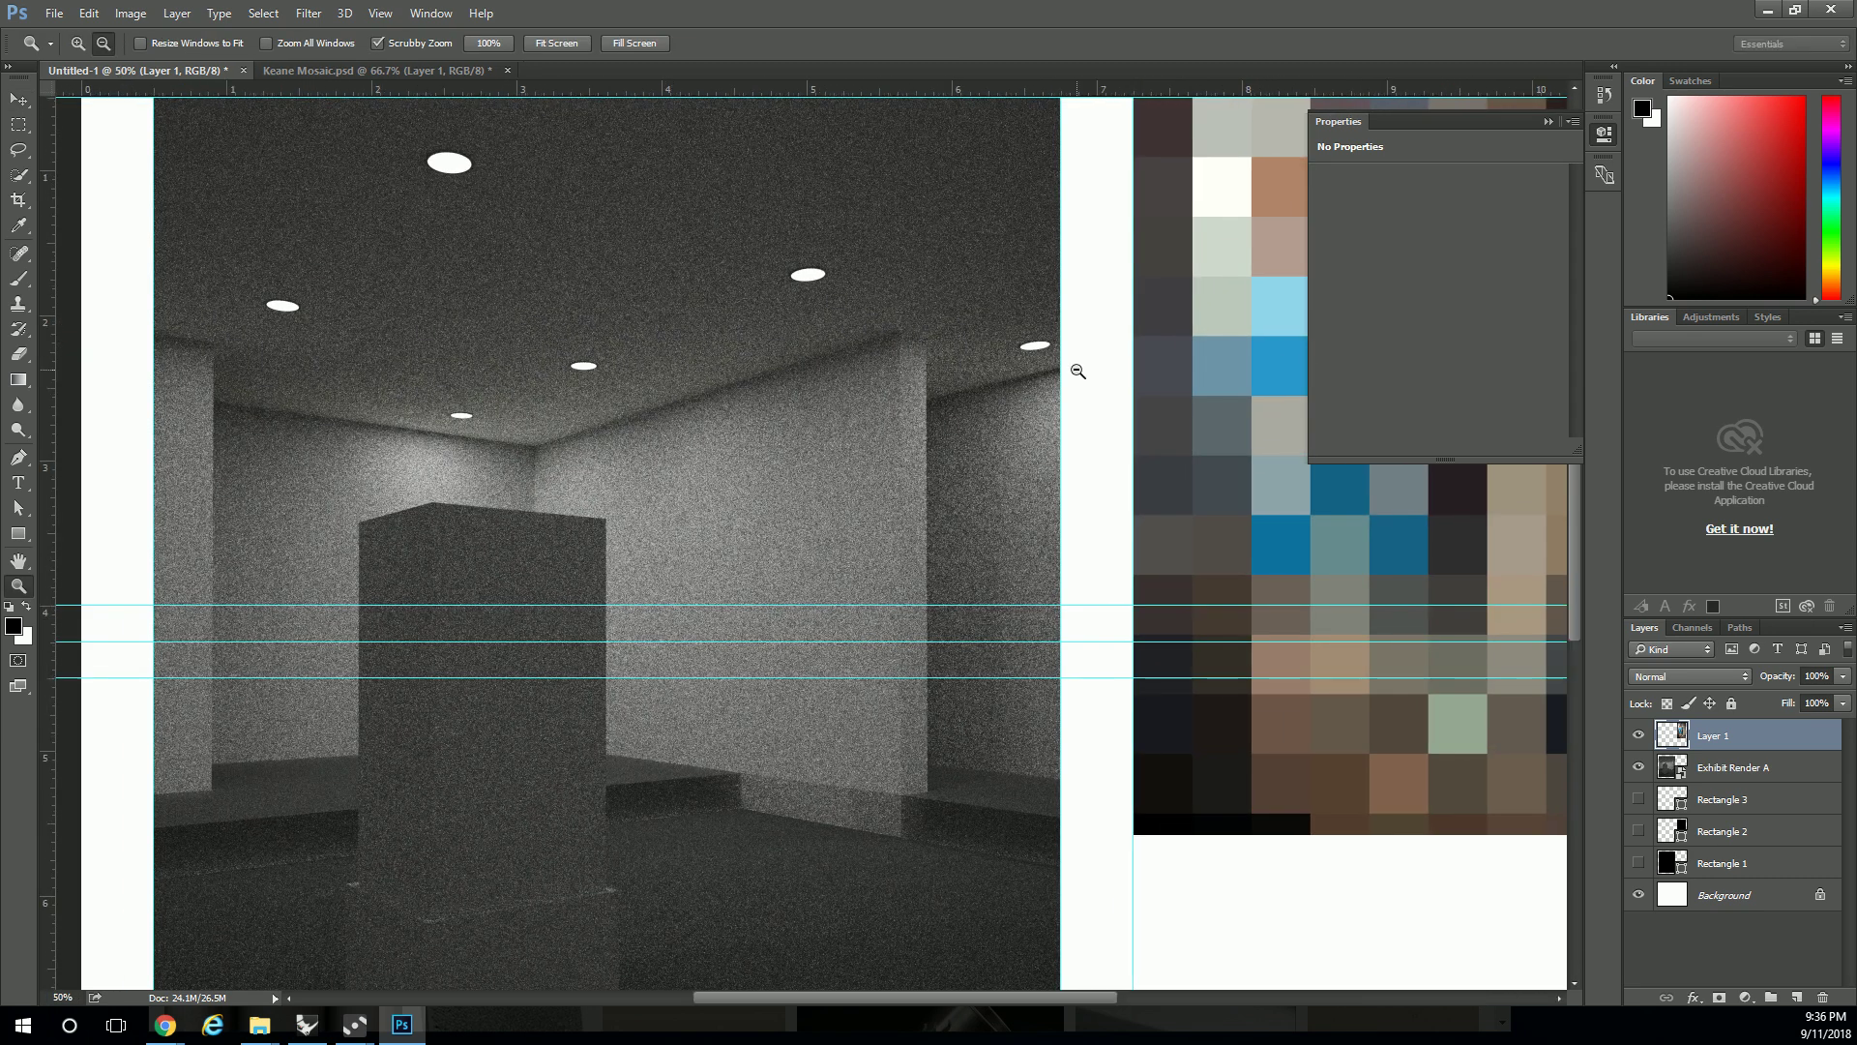
pyautogui.click(18, 127)
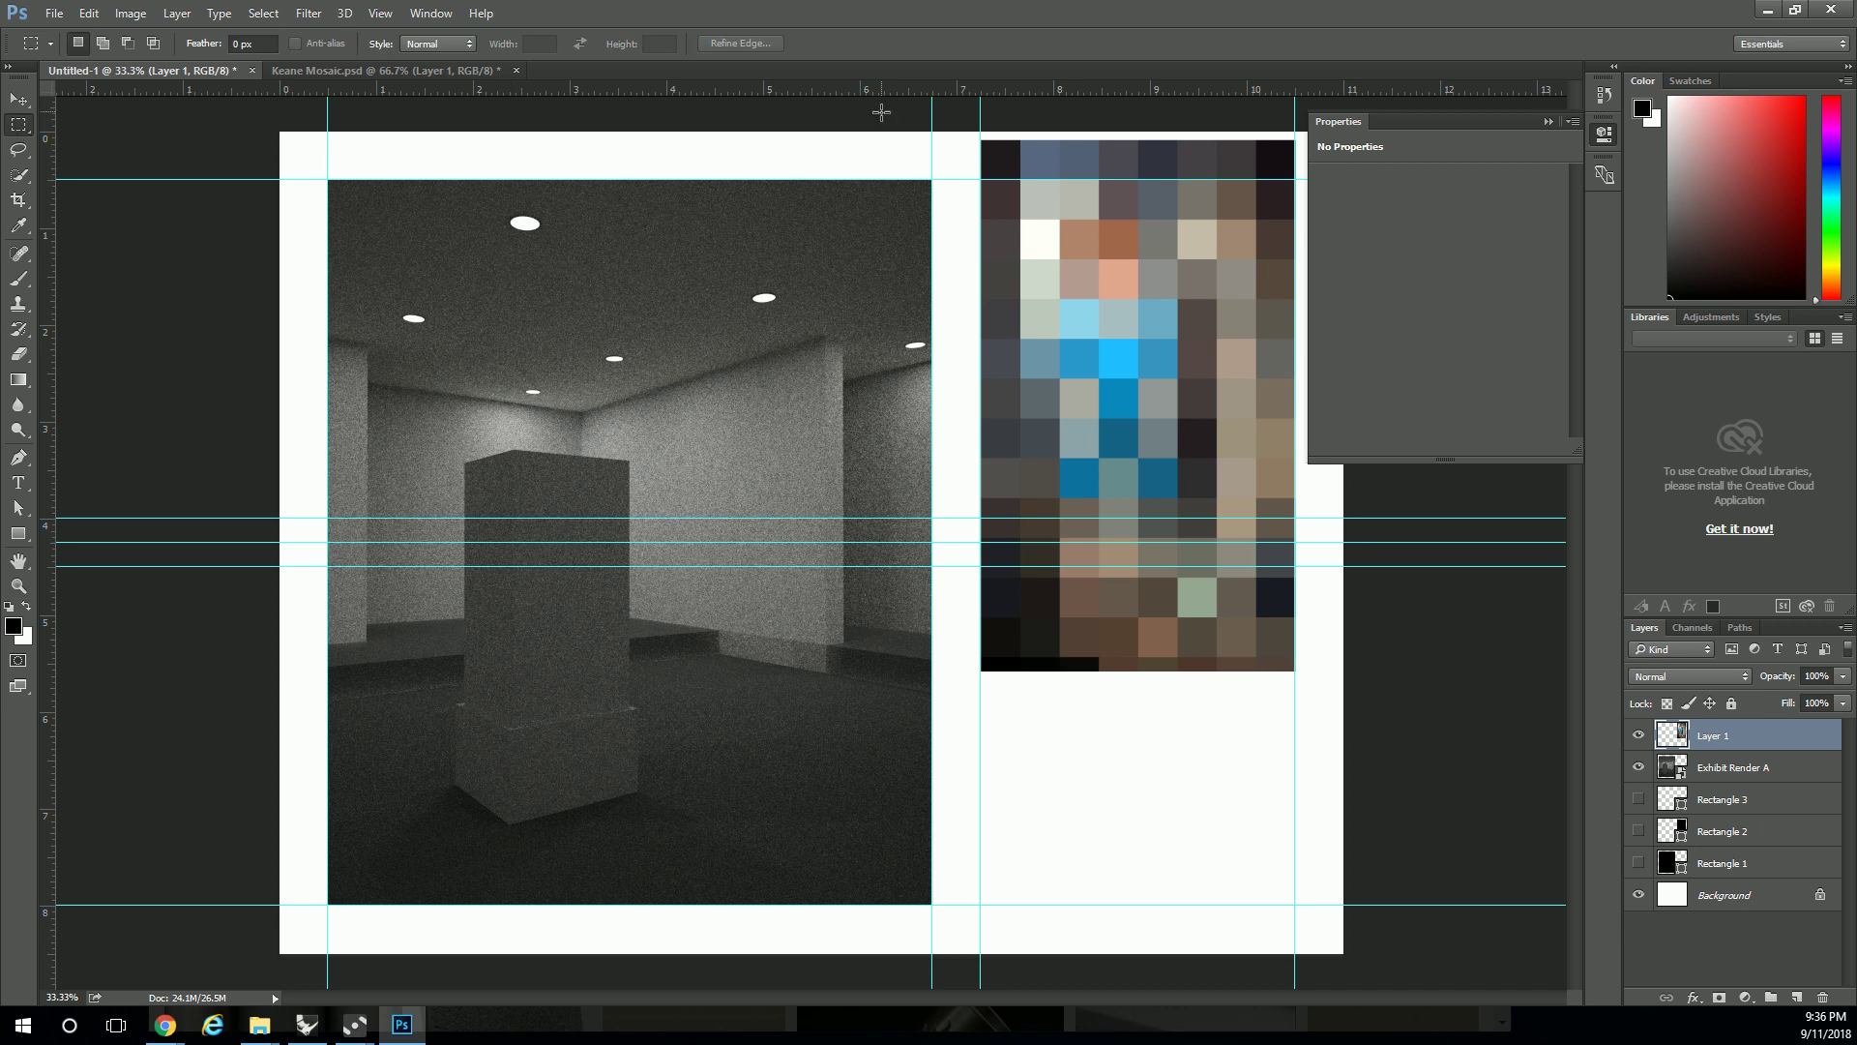
# - Clear the mosaic strip above the top guide to white
pyautogui.moveTo(957, 133); pyautogui.dragTo(1306, 179)
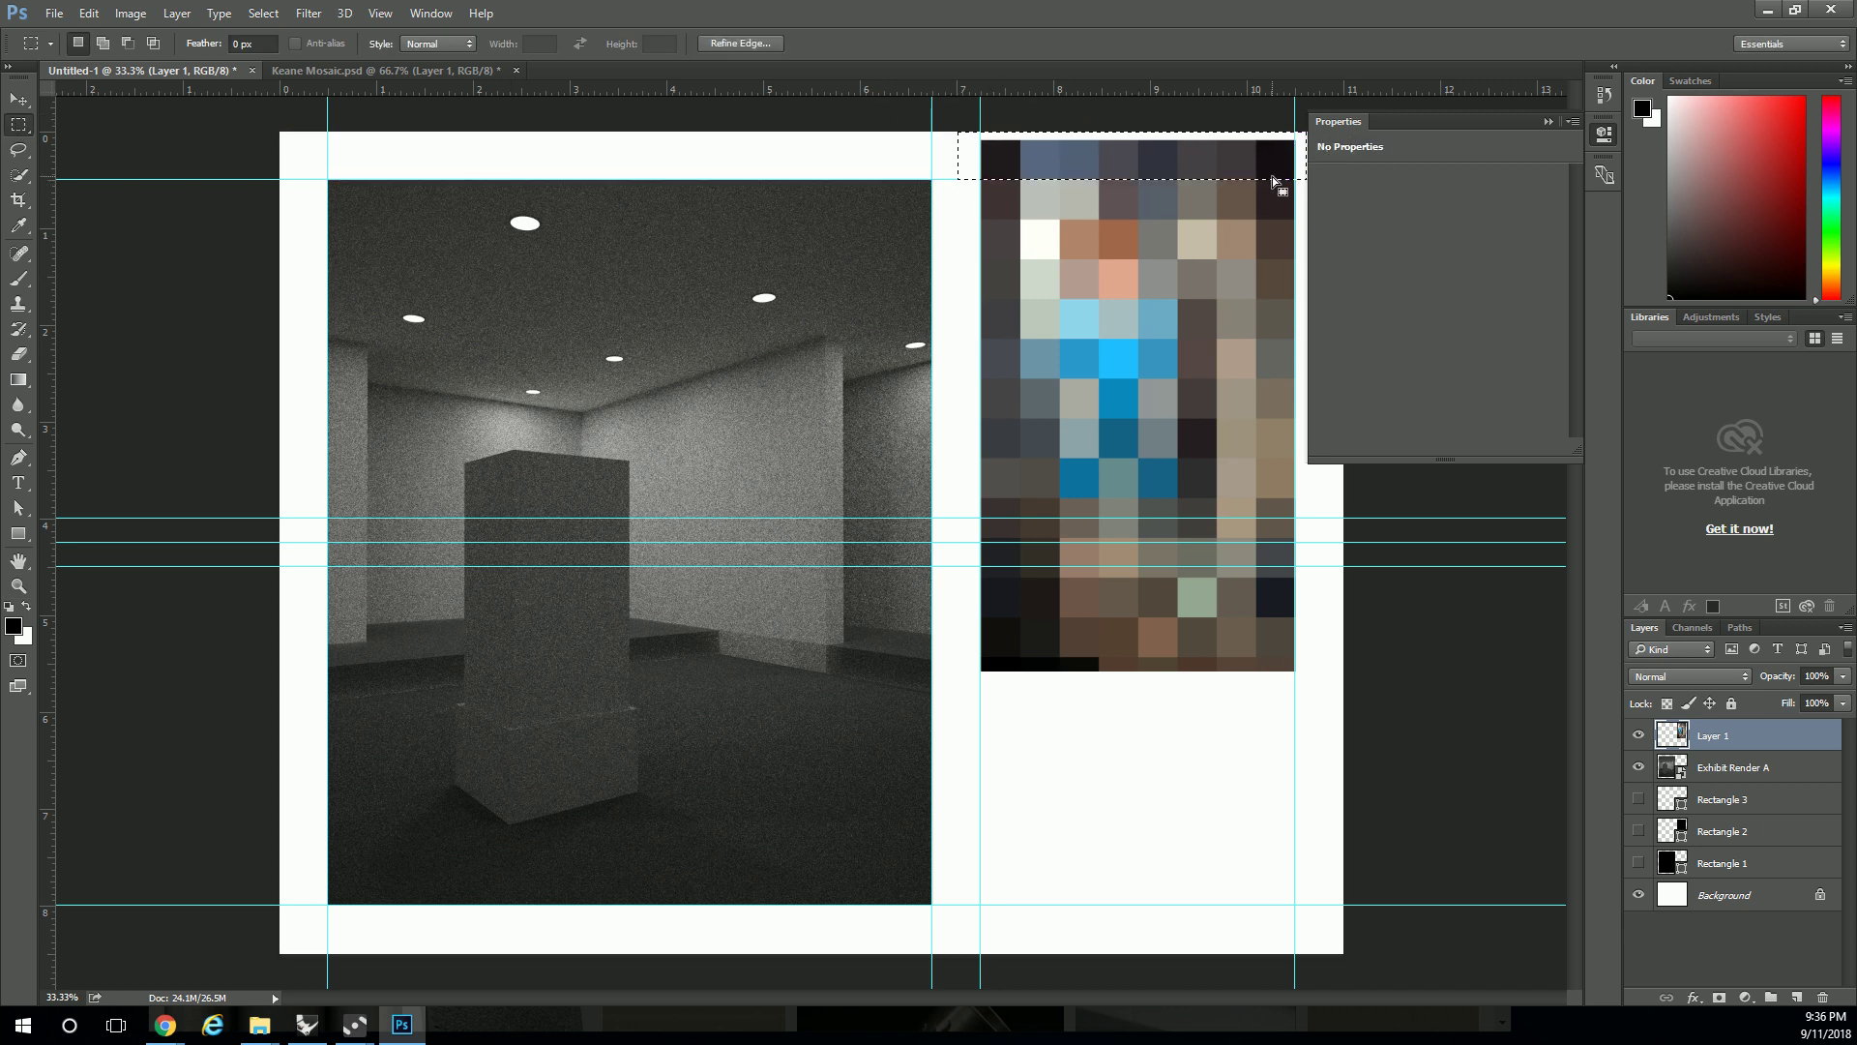
pyautogui.press('Delete')
pyautogui.hotkey('ctrl', 'd')
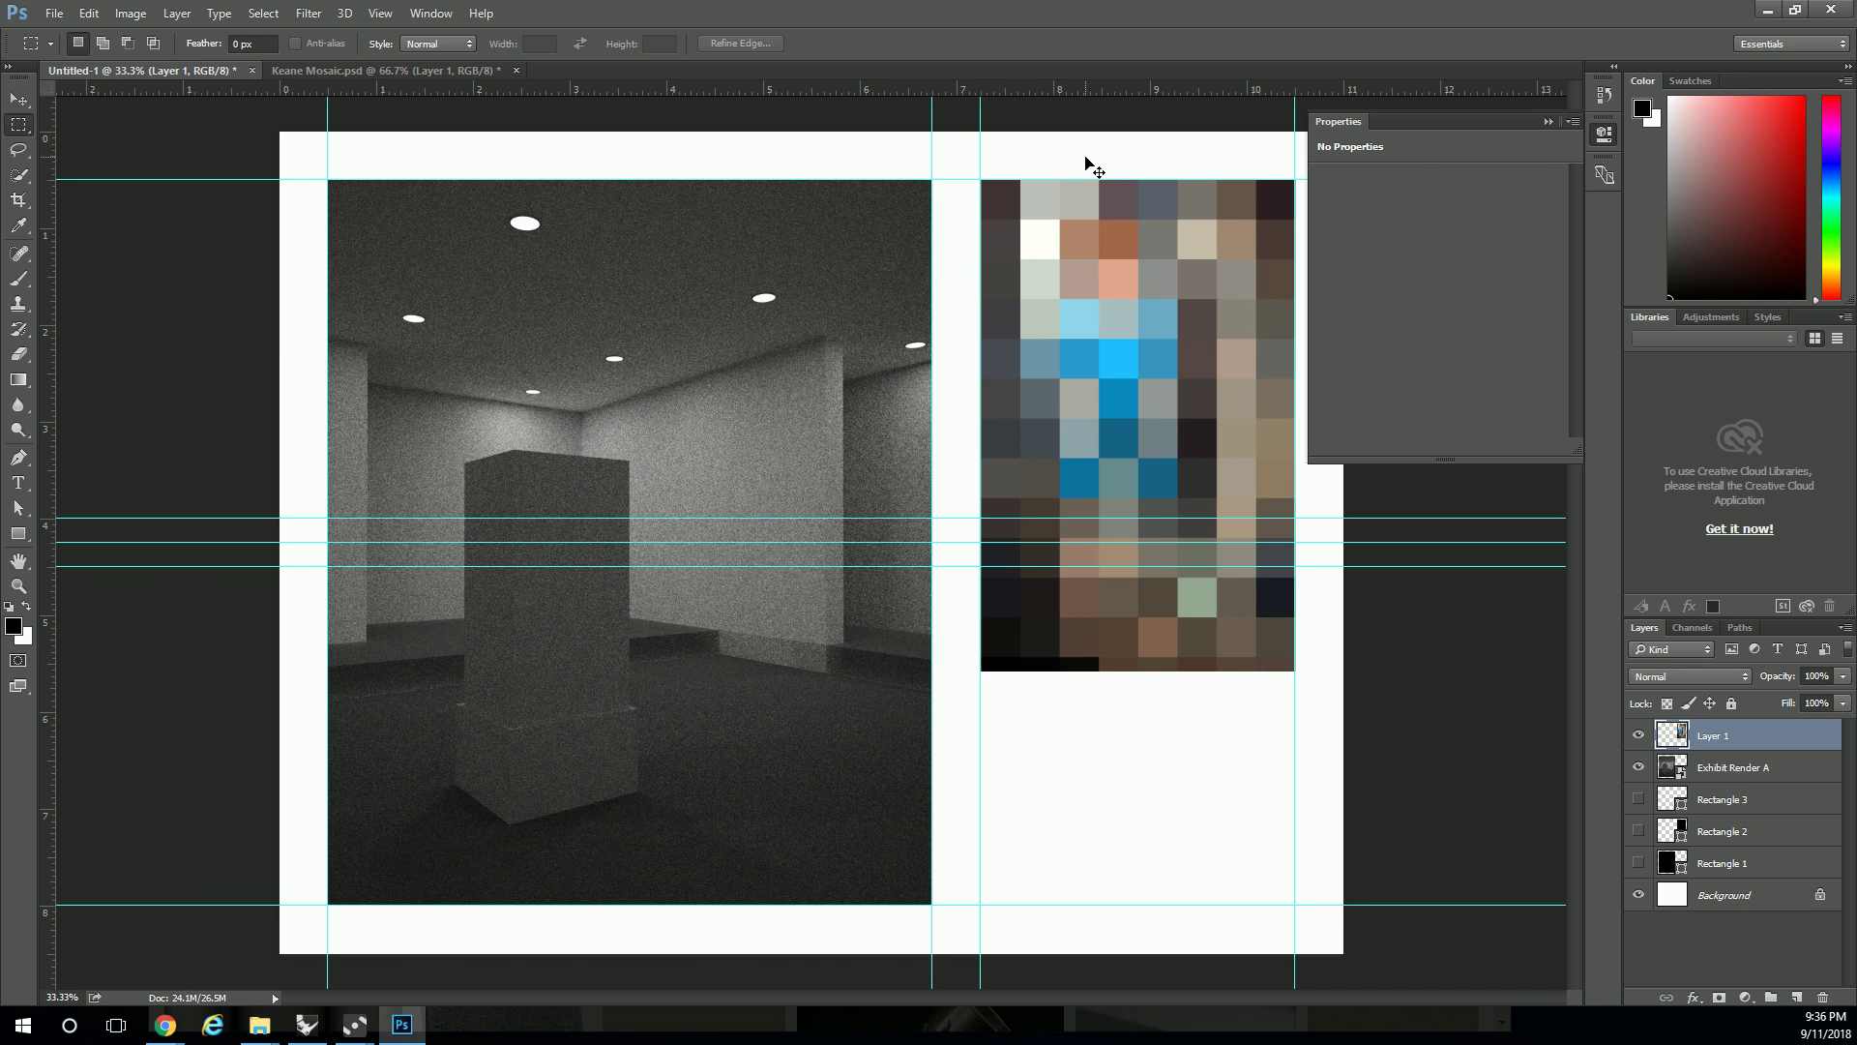
# - Select the mosaic inside the guide box, invert the selection, and delete everything outside it
pyautogui.moveTo(983, 180); pyautogui.dragTo(1292, 518)
pyautogui.rightClick(1141, 369)
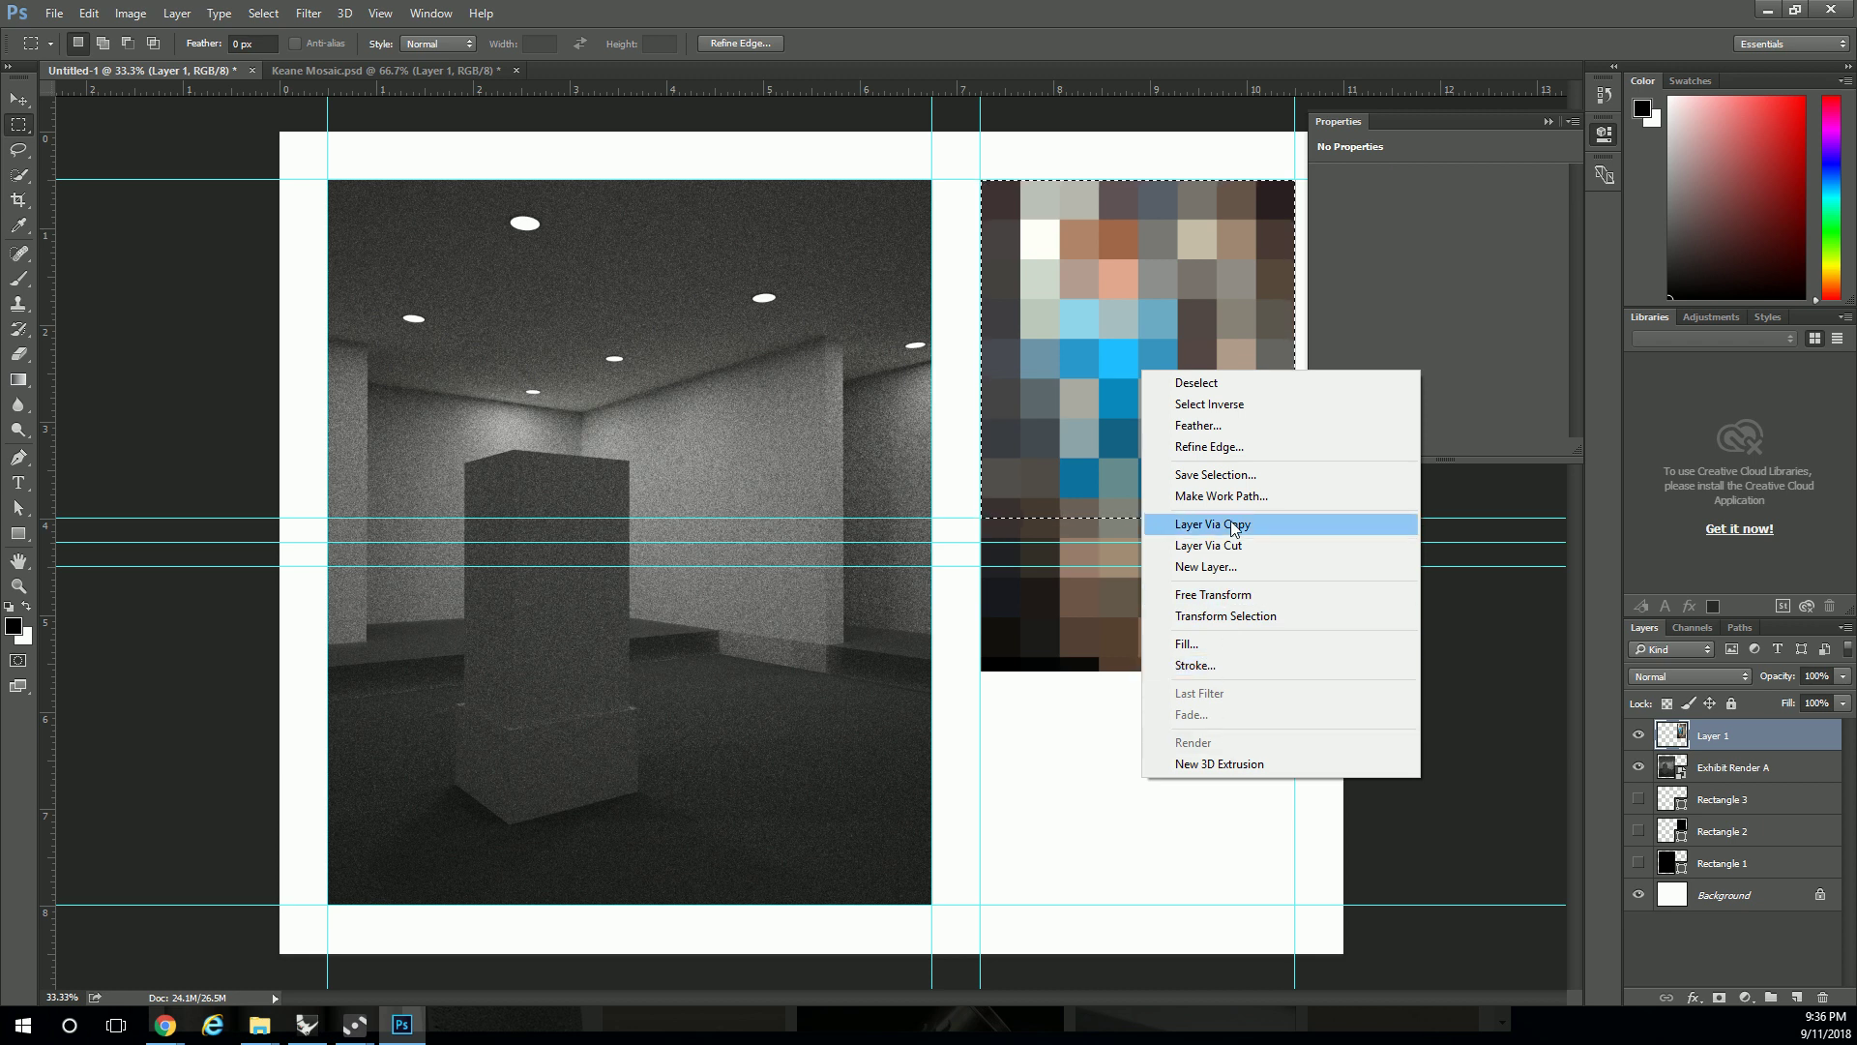
pyautogui.click(1211, 406)
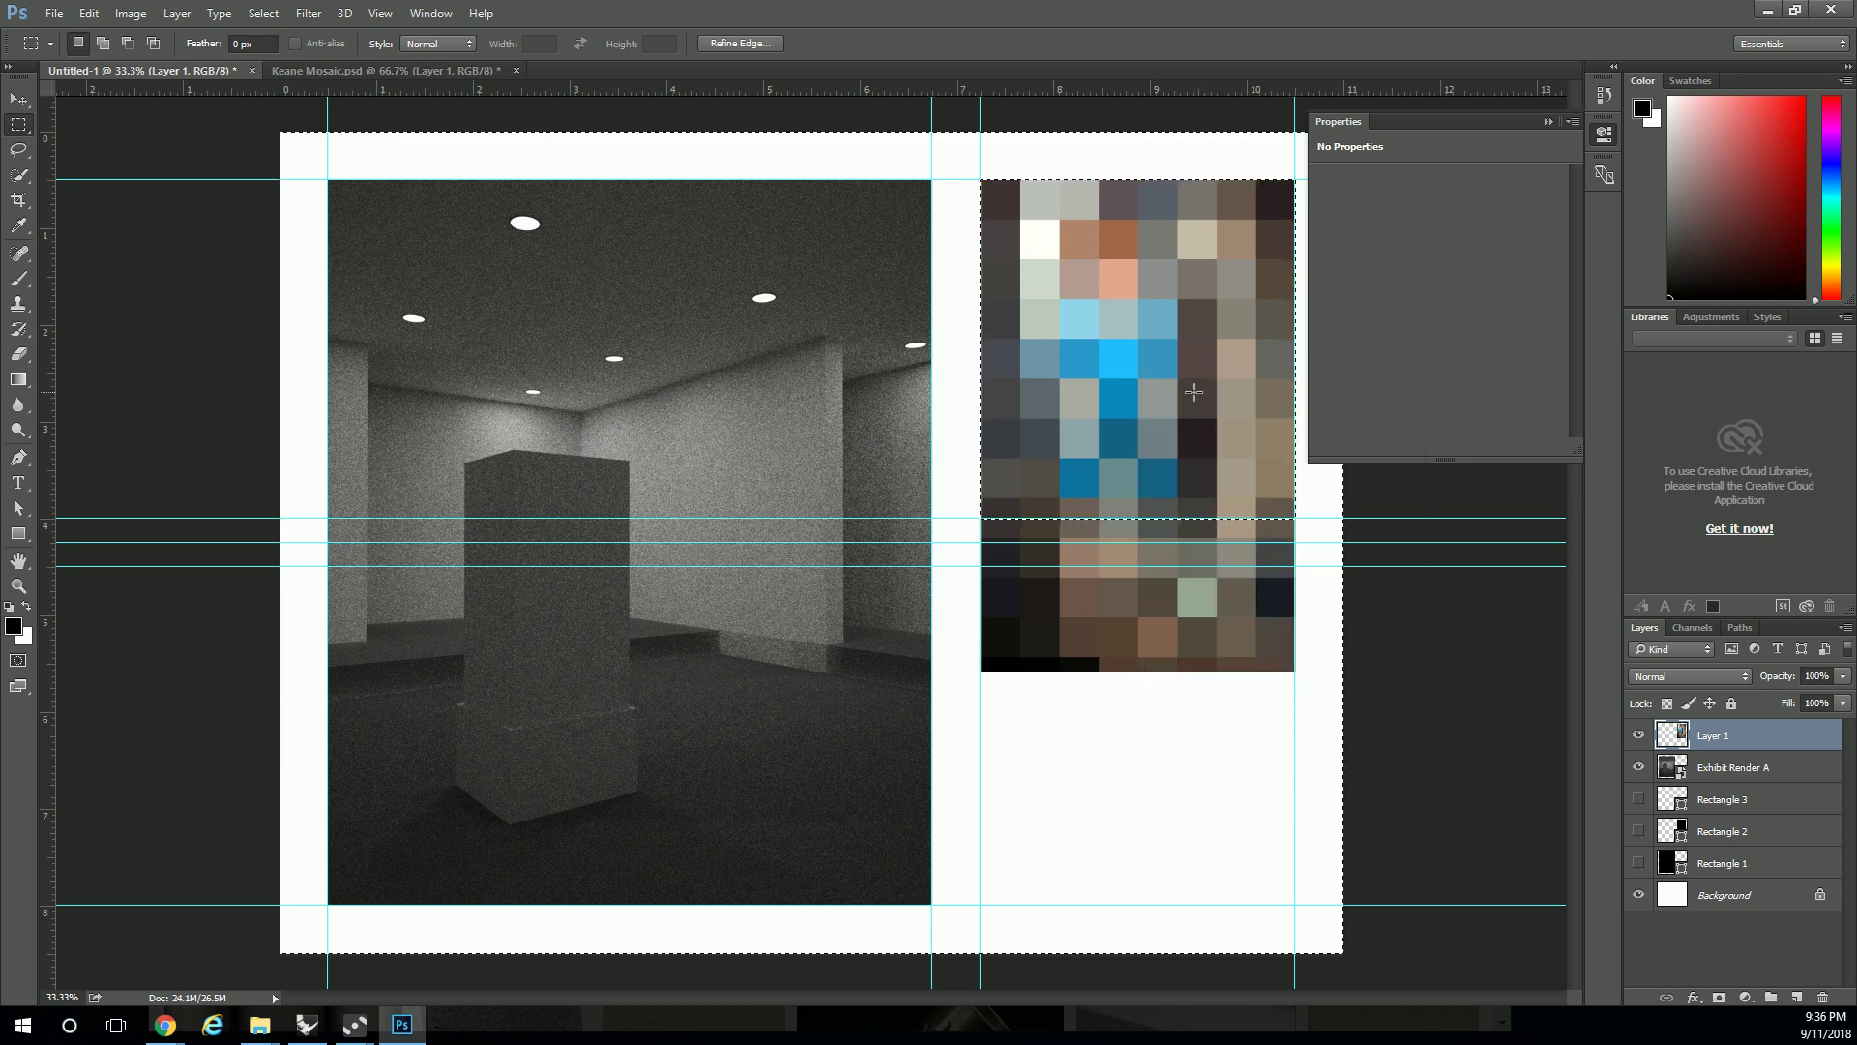
pyautogui.press('Delete')
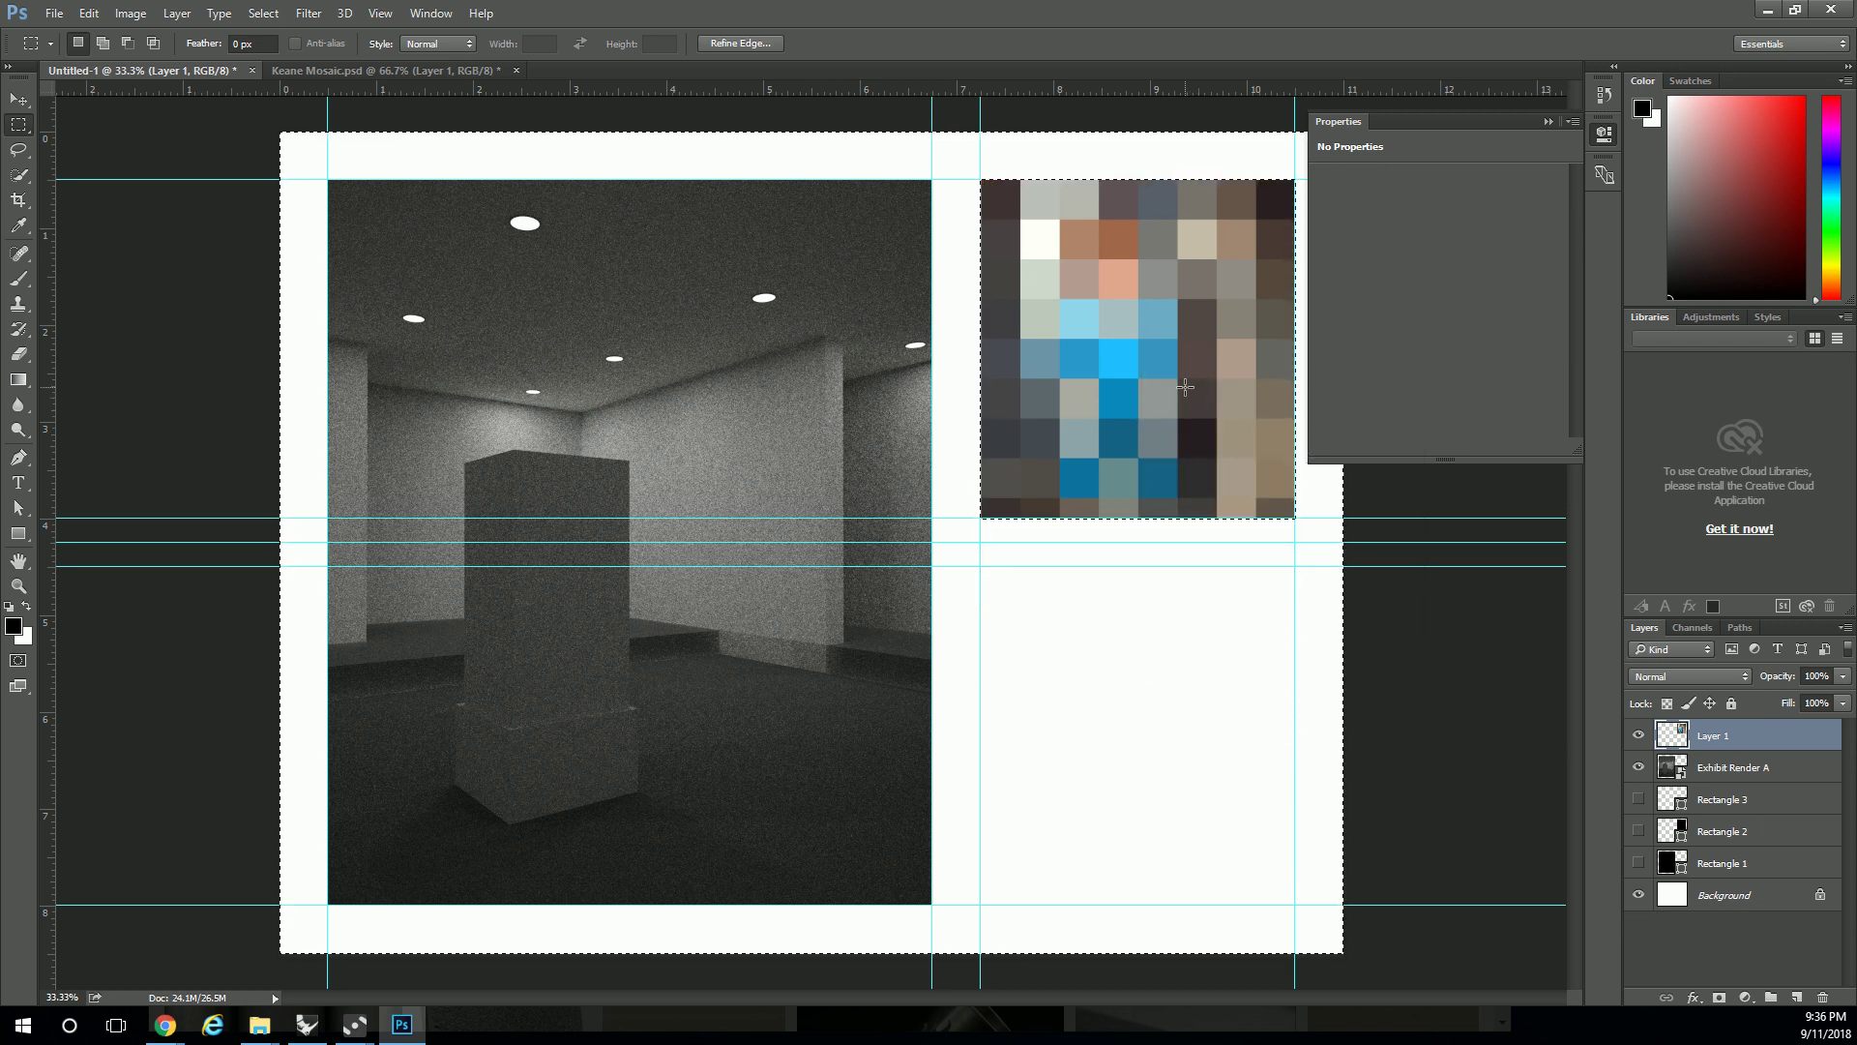
pyautogui.hotkey('ctrl', 'd')
# - Add two vertical guides under the mosaic, positioned at 8.300 in and 9.350 in
pyautogui.moveTo(52, 505); pyautogui.dragTo(1076, 671)
pyautogui.moveTo(50, 670); pyautogui.dragTo(1180, 705)
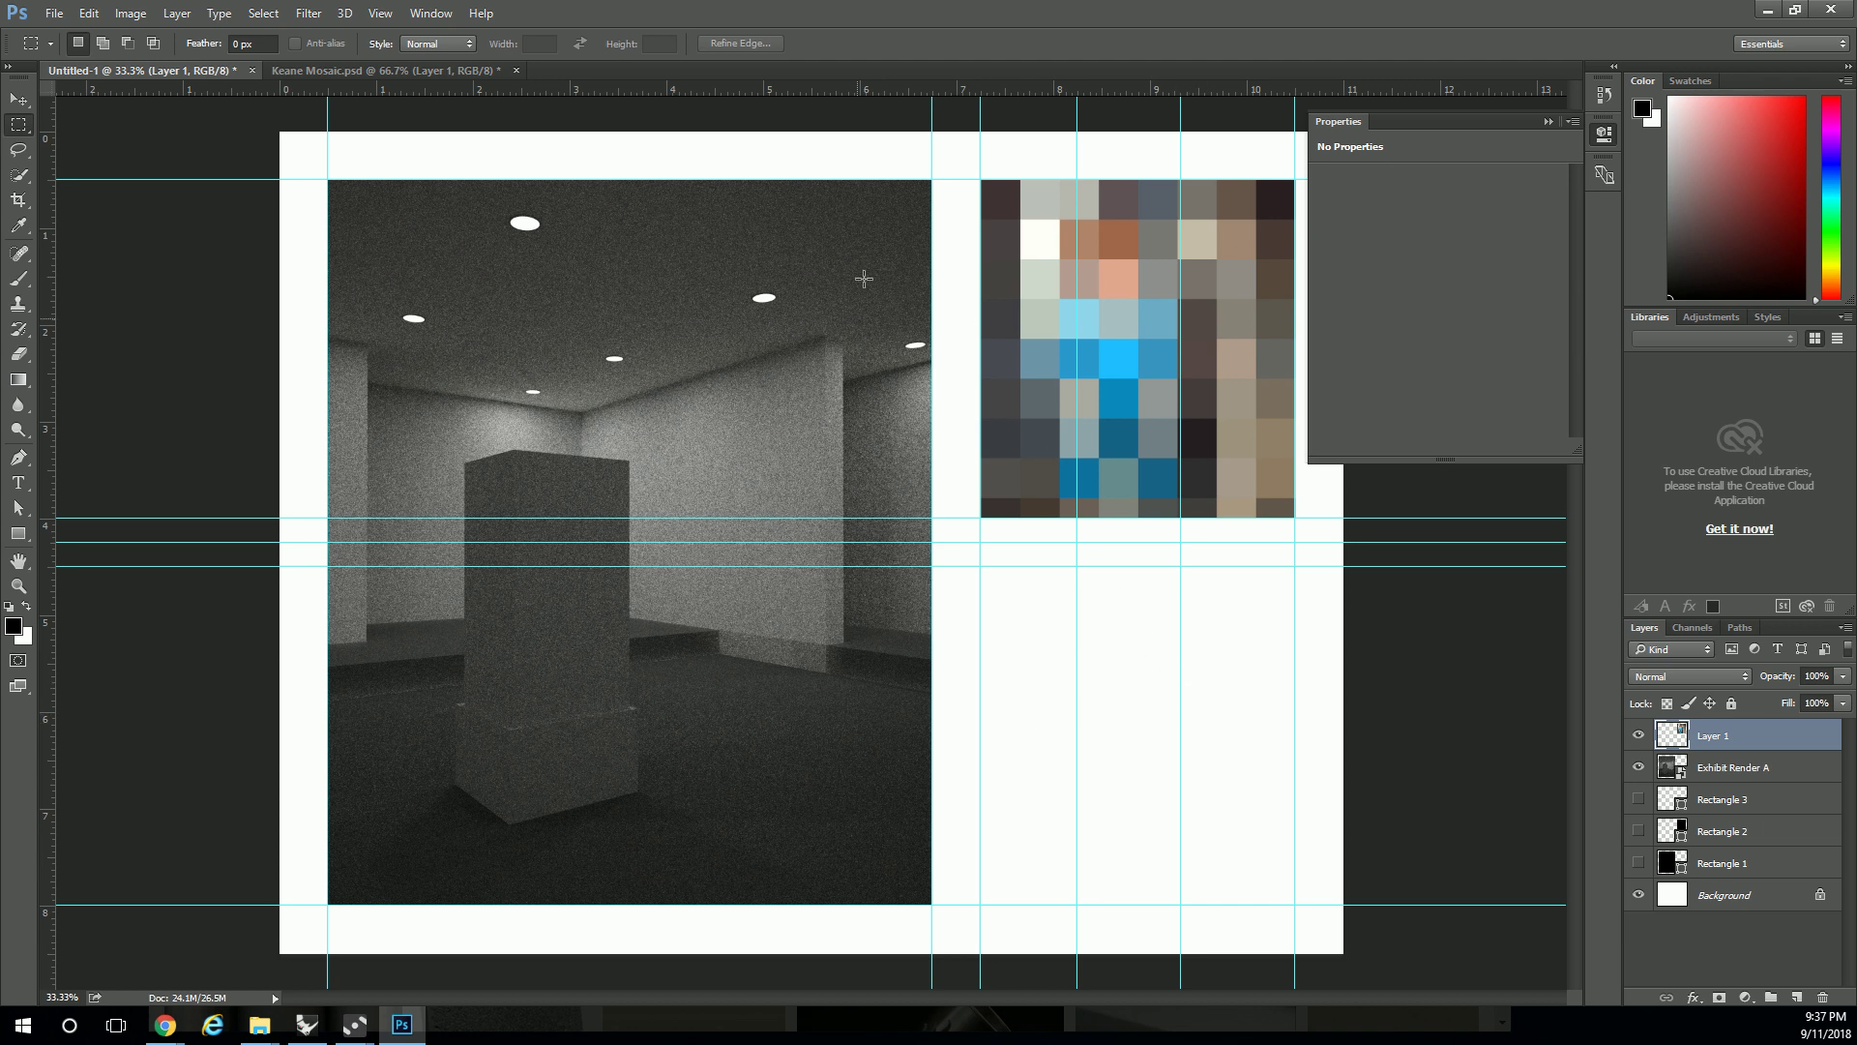
pyautogui.click(26, 97)
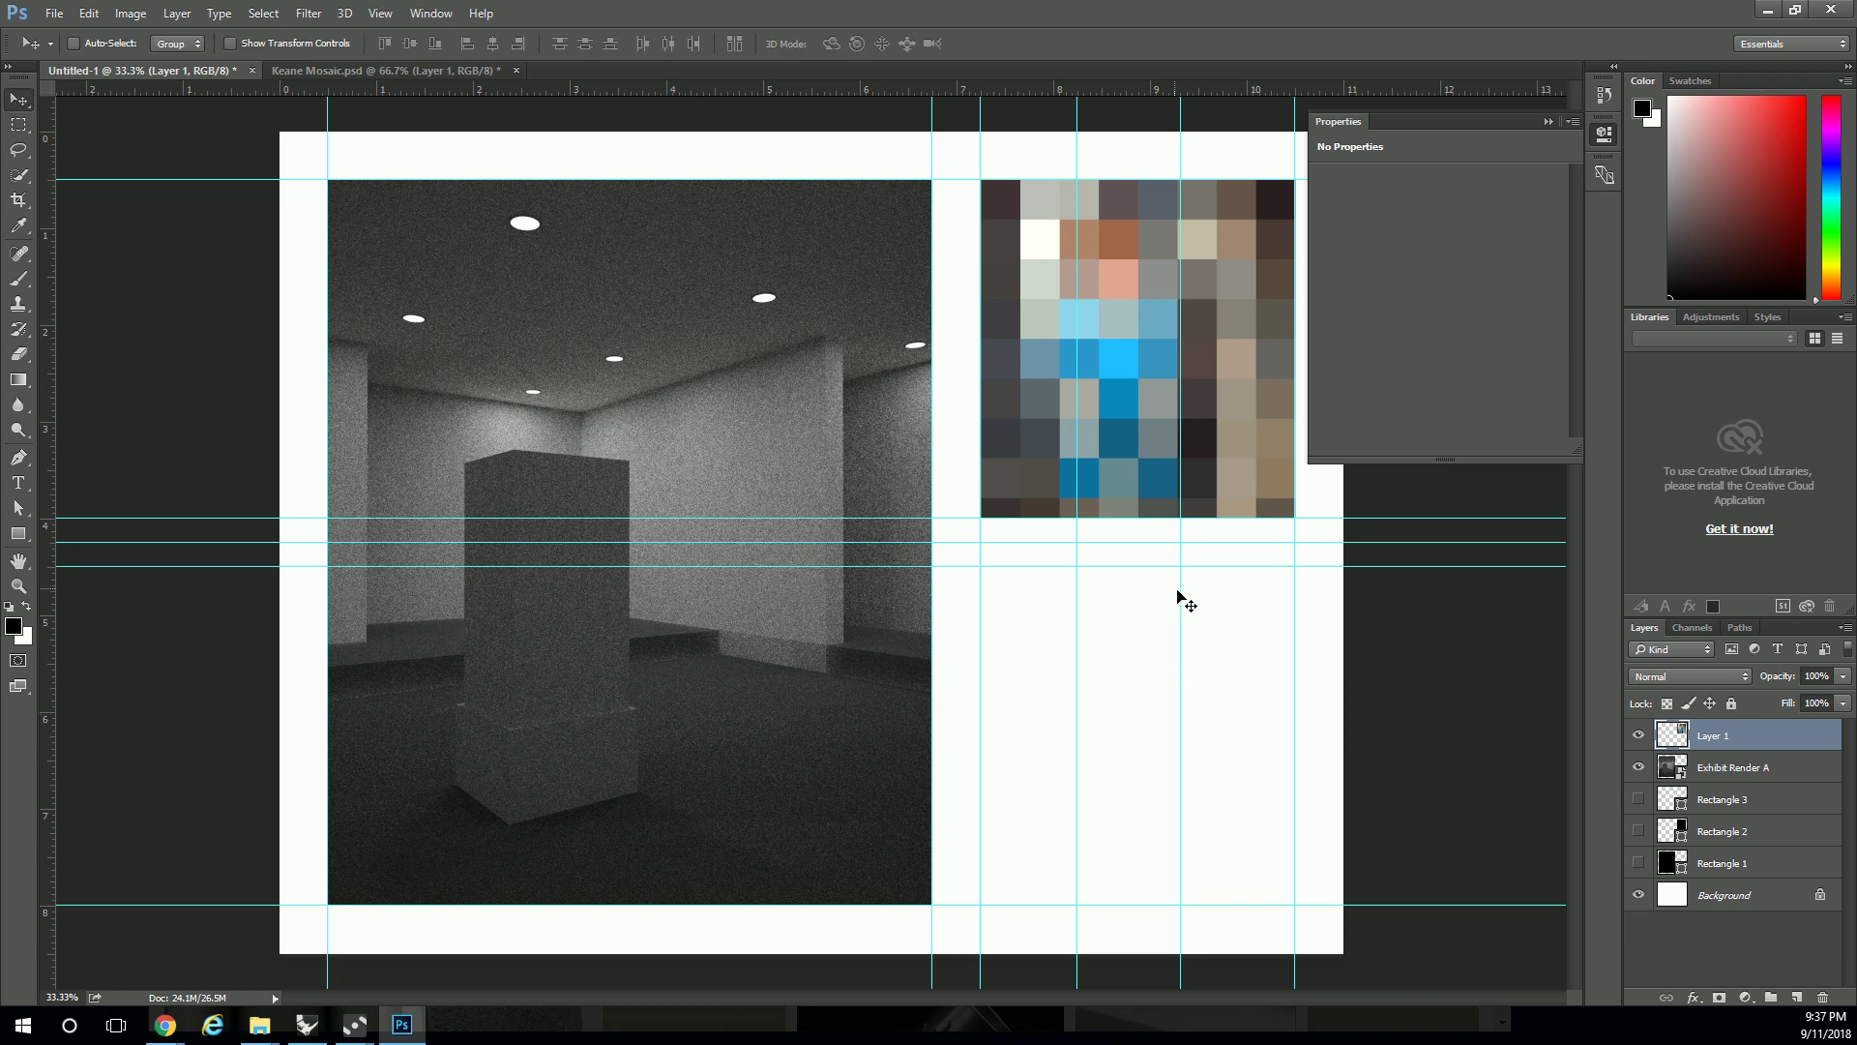
pyautogui.moveTo(1180, 592); pyautogui.dragTo(1187, 593)
pyautogui.moveTo(1077, 629); pyautogui.dragTo(1084, 631)
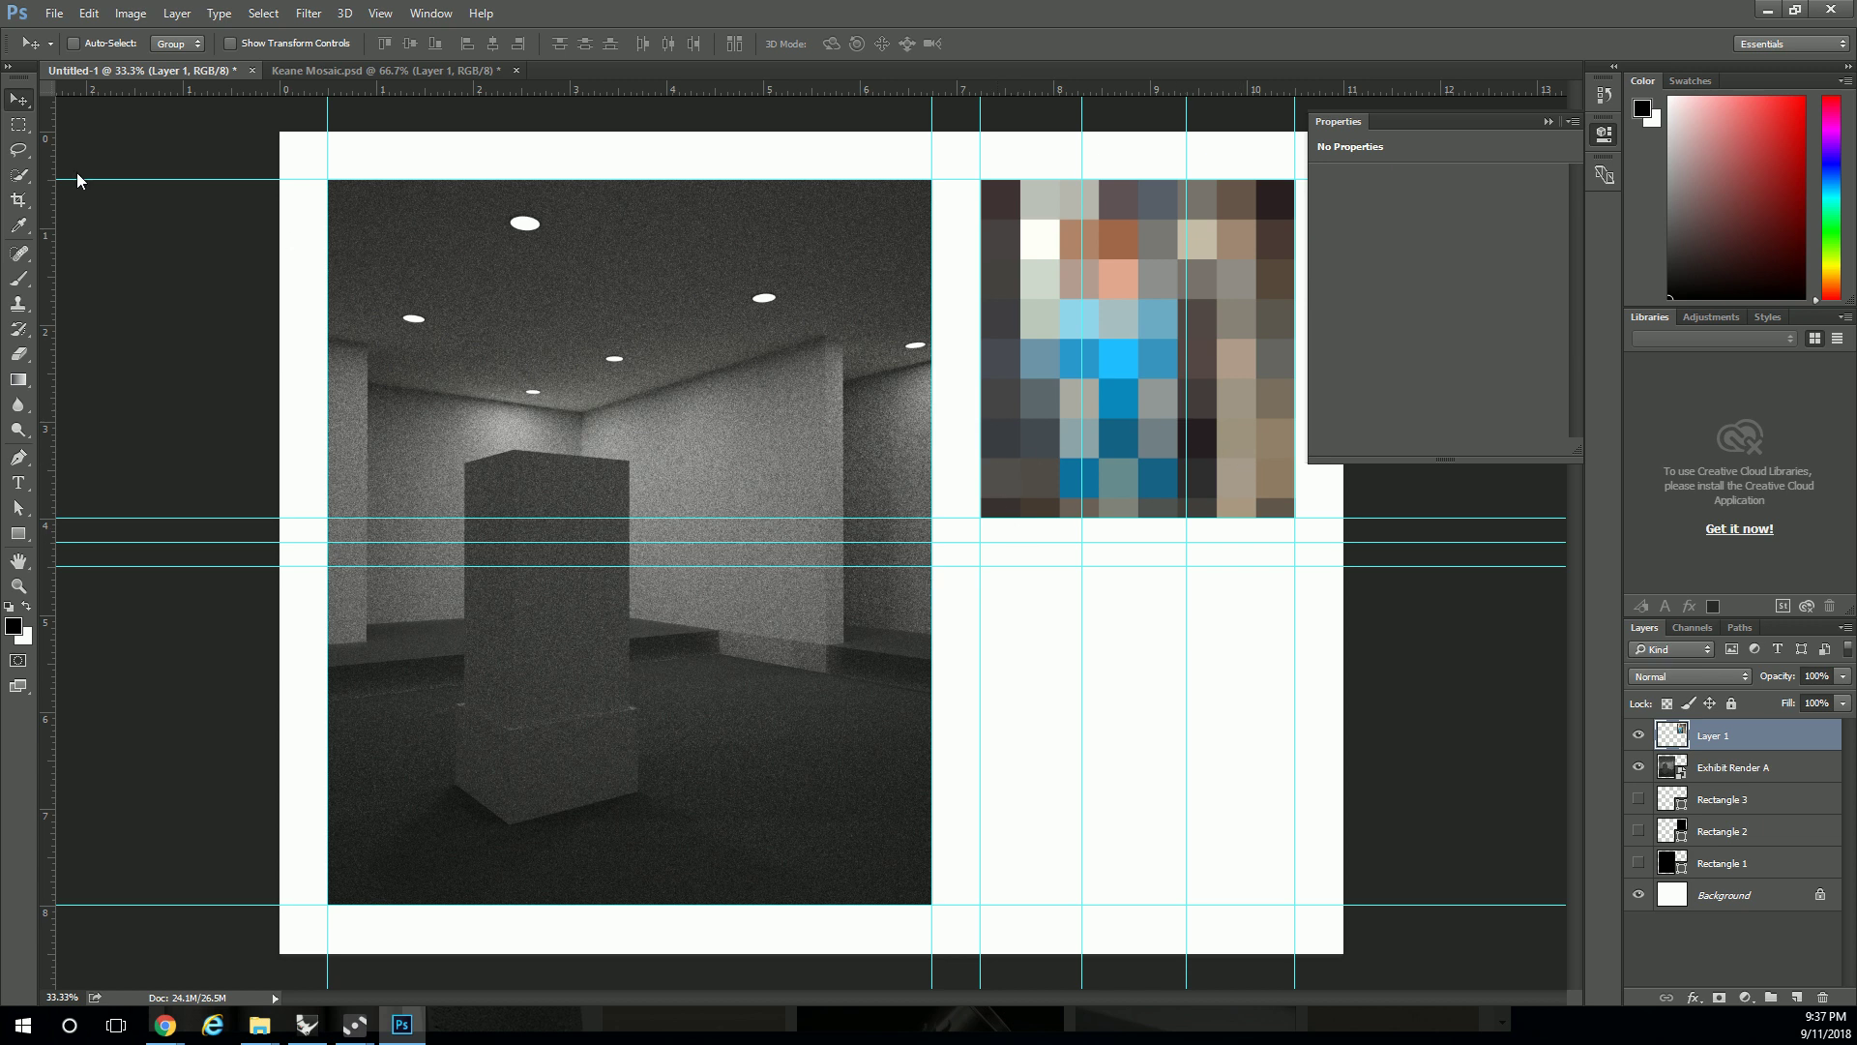
# - Select the first column below the mosaic and sample a salmon tile as foreground colour
pyautogui.click(22, 128)
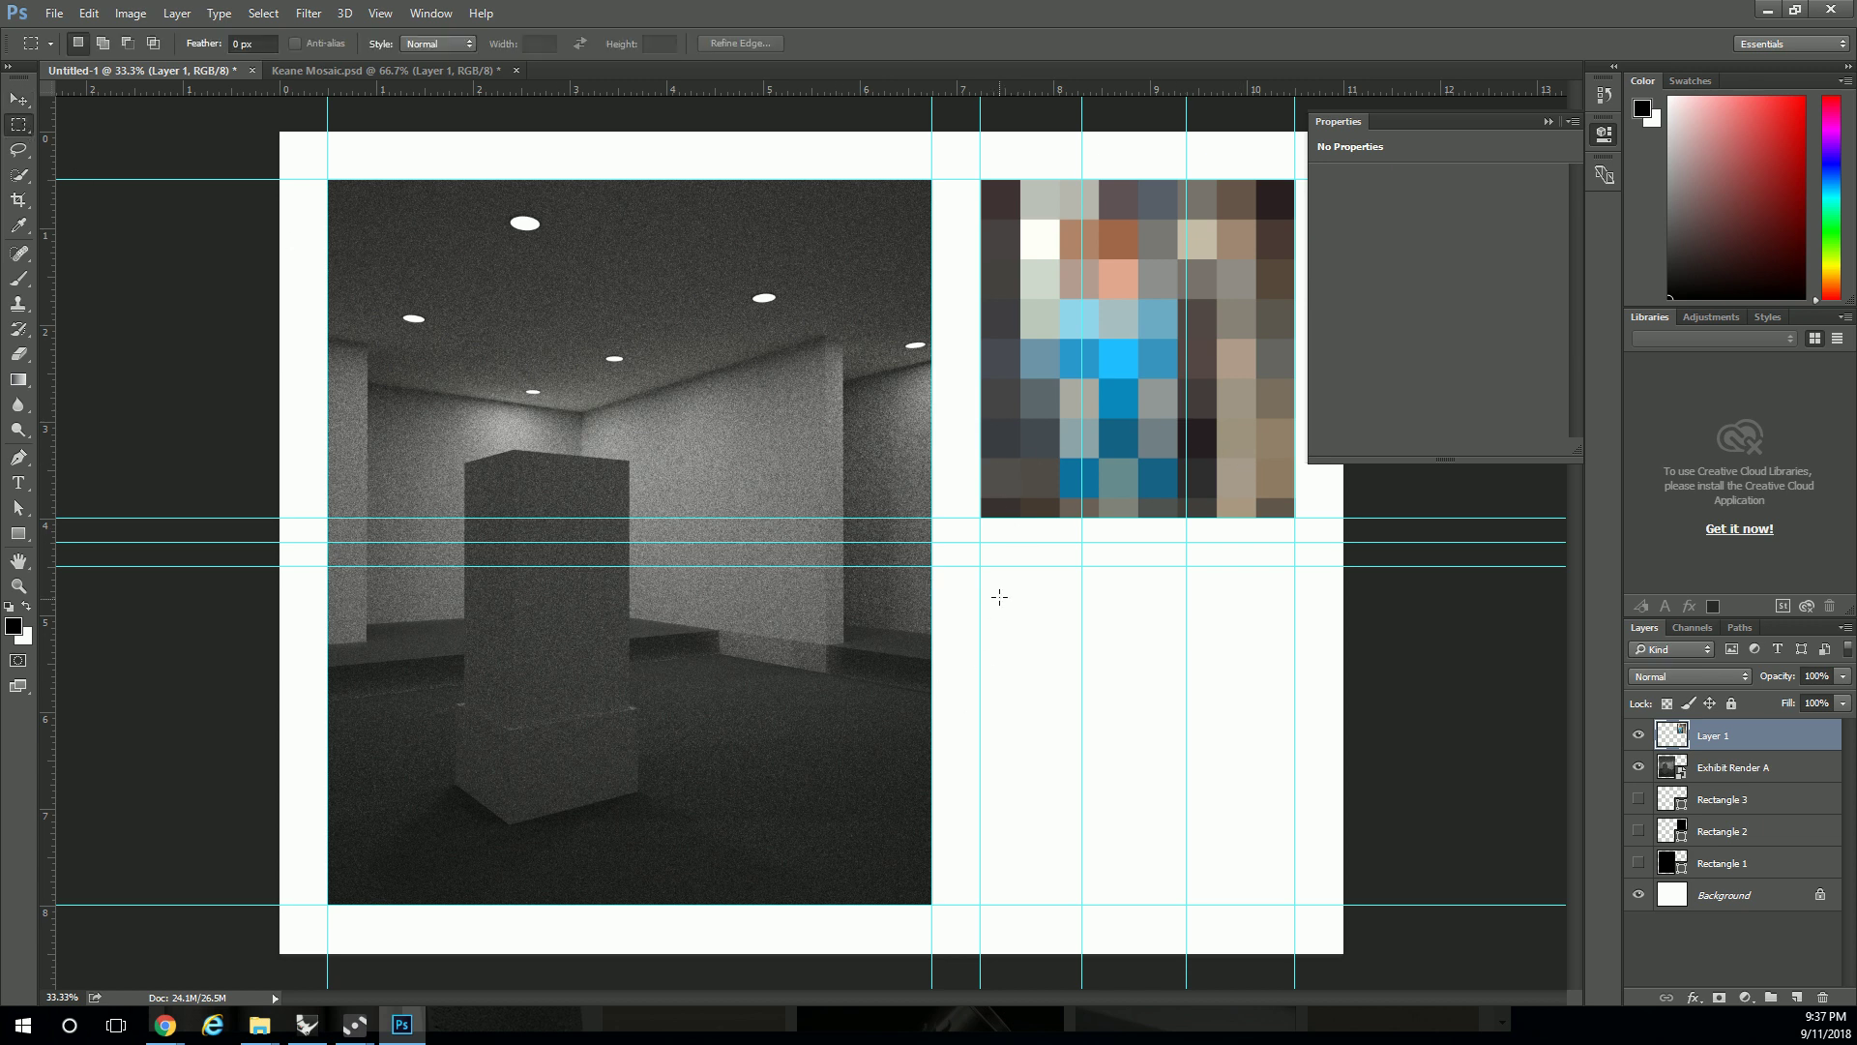
pyautogui.moveTo(980, 567); pyautogui.dragTo(1081, 904)
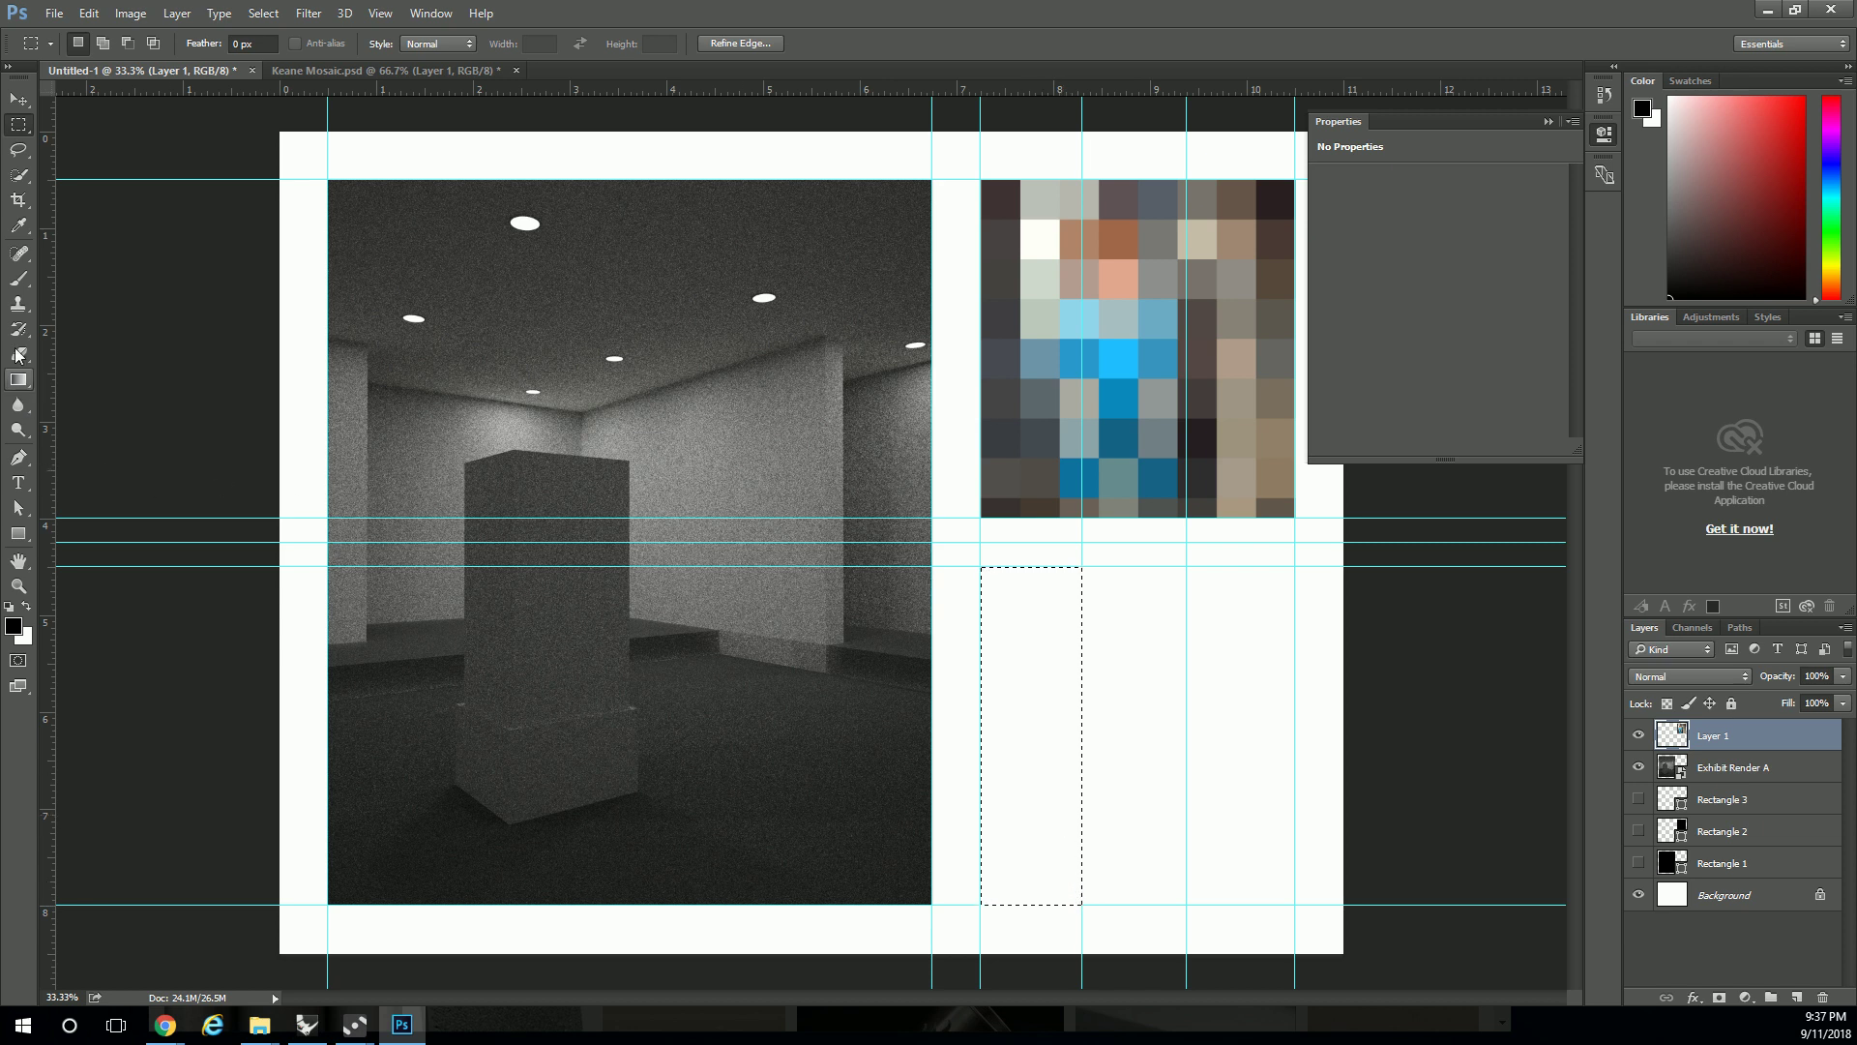
pyautogui.click(16, 226)
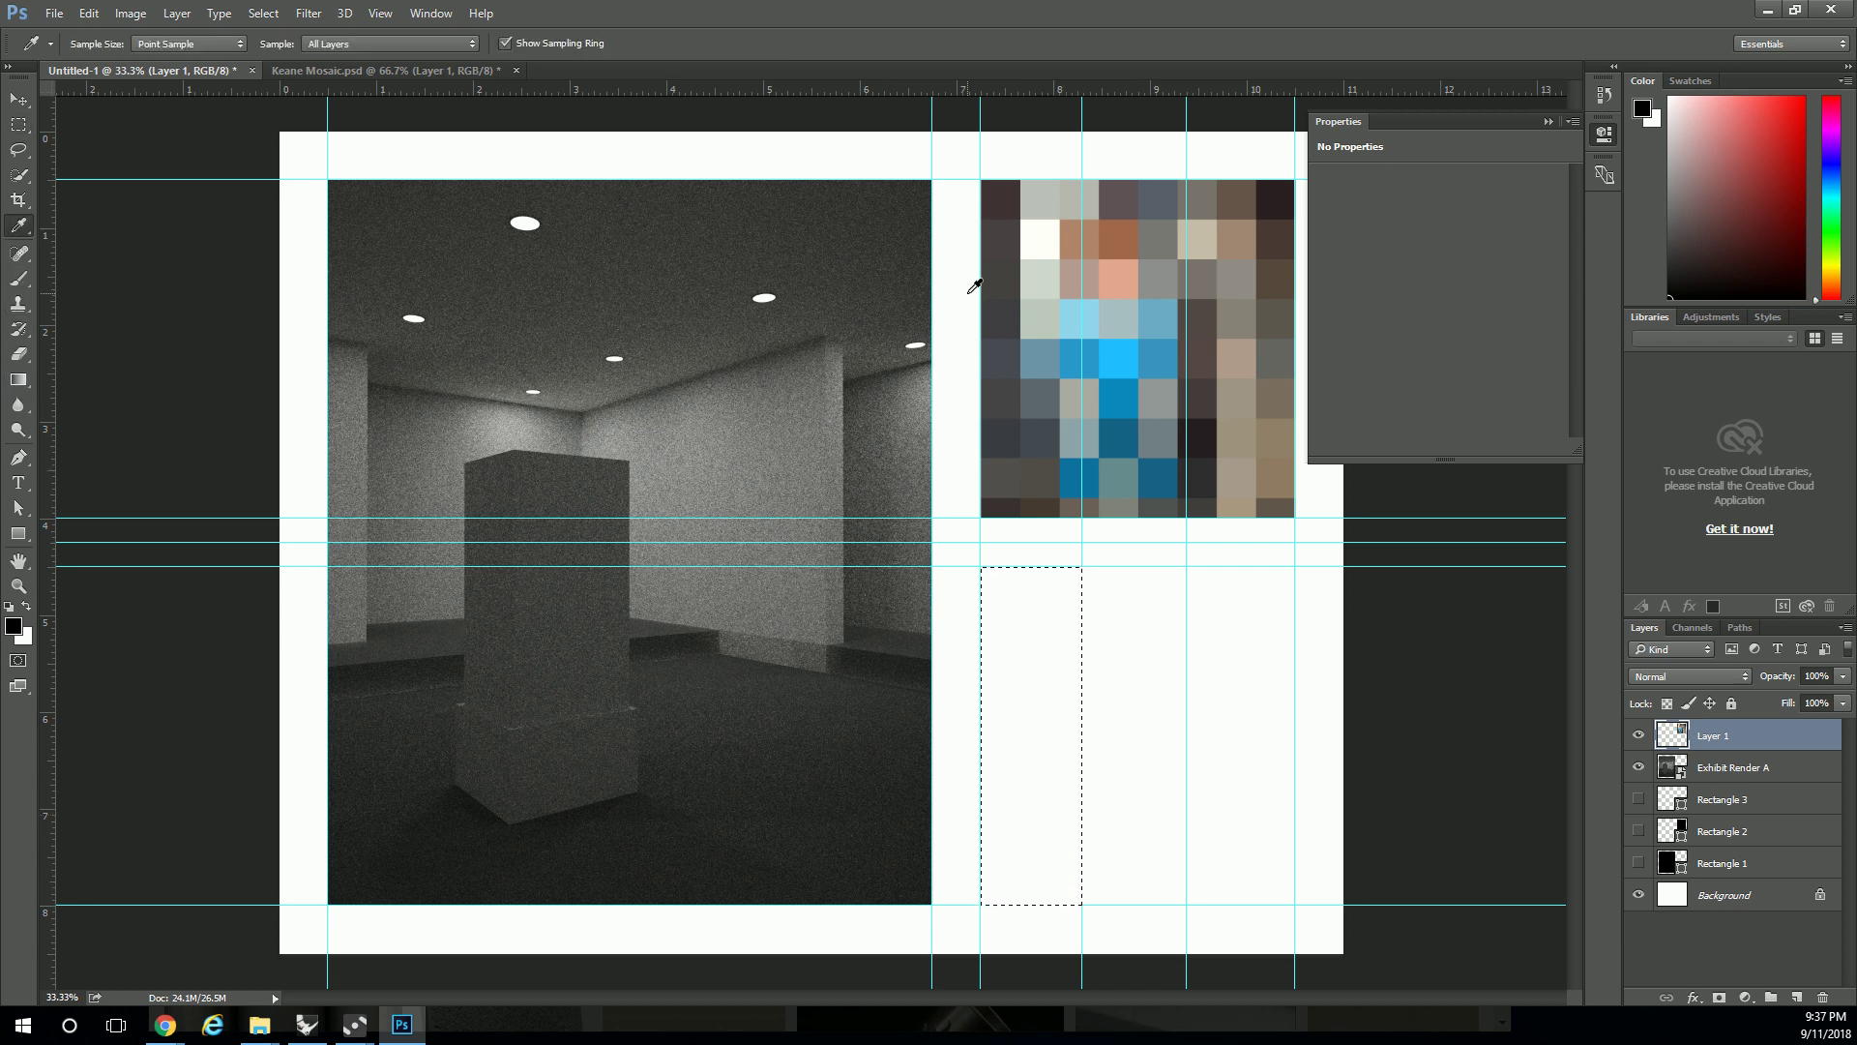
pyautogui.click(1122, 273)
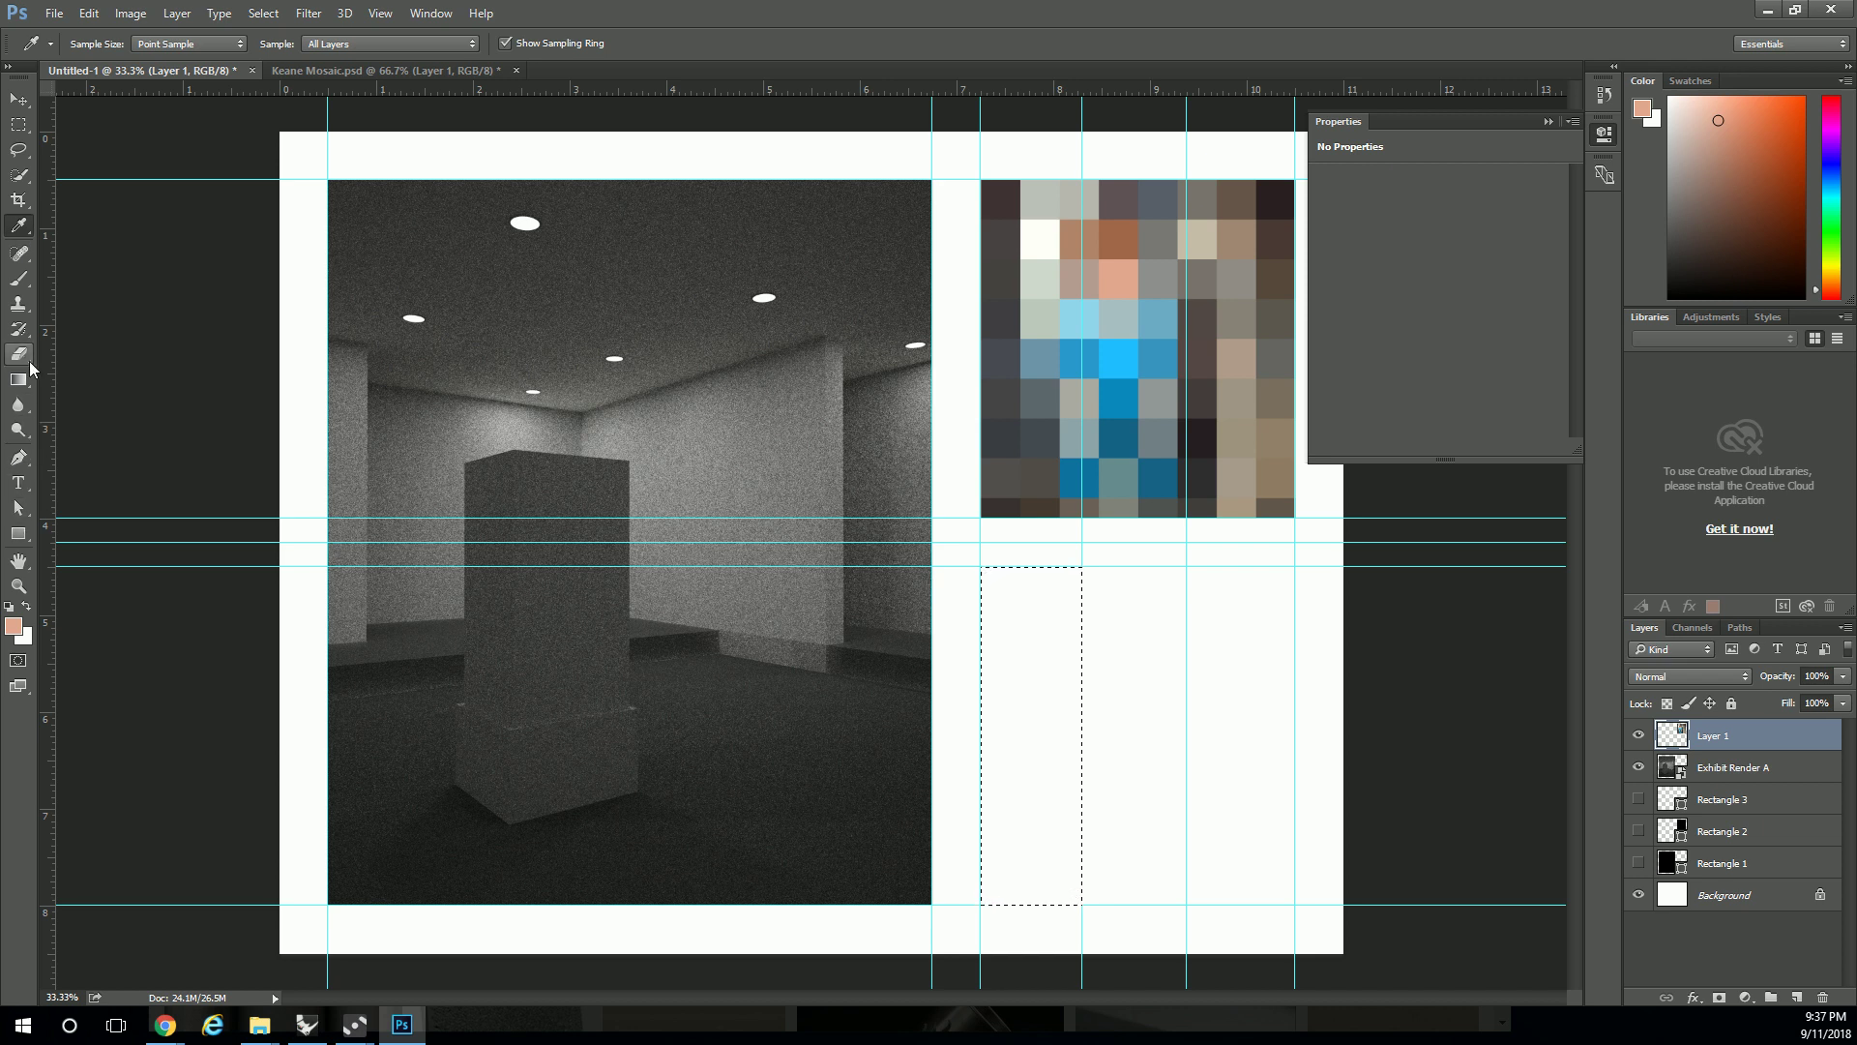
# - Fill the selected first column with salmon using the Paint Bucket
pyautogui.click(23, 546)
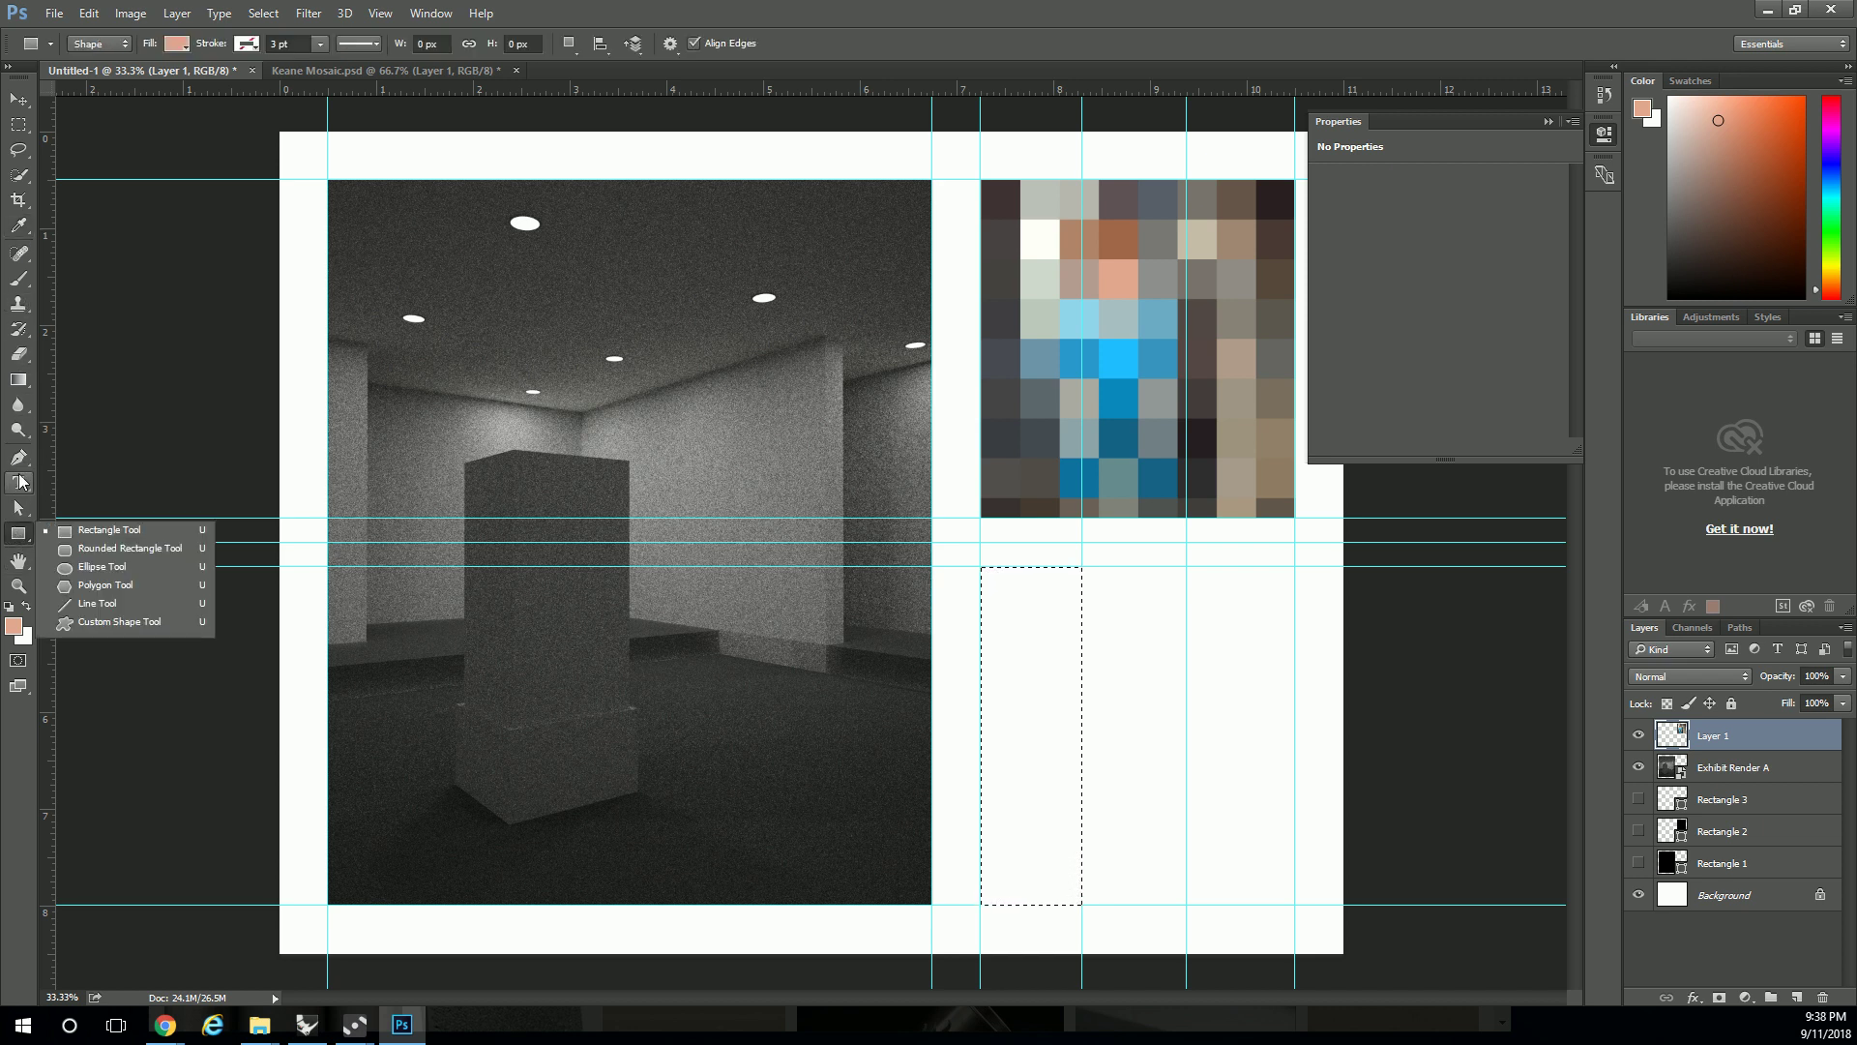
pyautogui.rightClick(22, 406)
pyautogui.rightClick(18, 379)
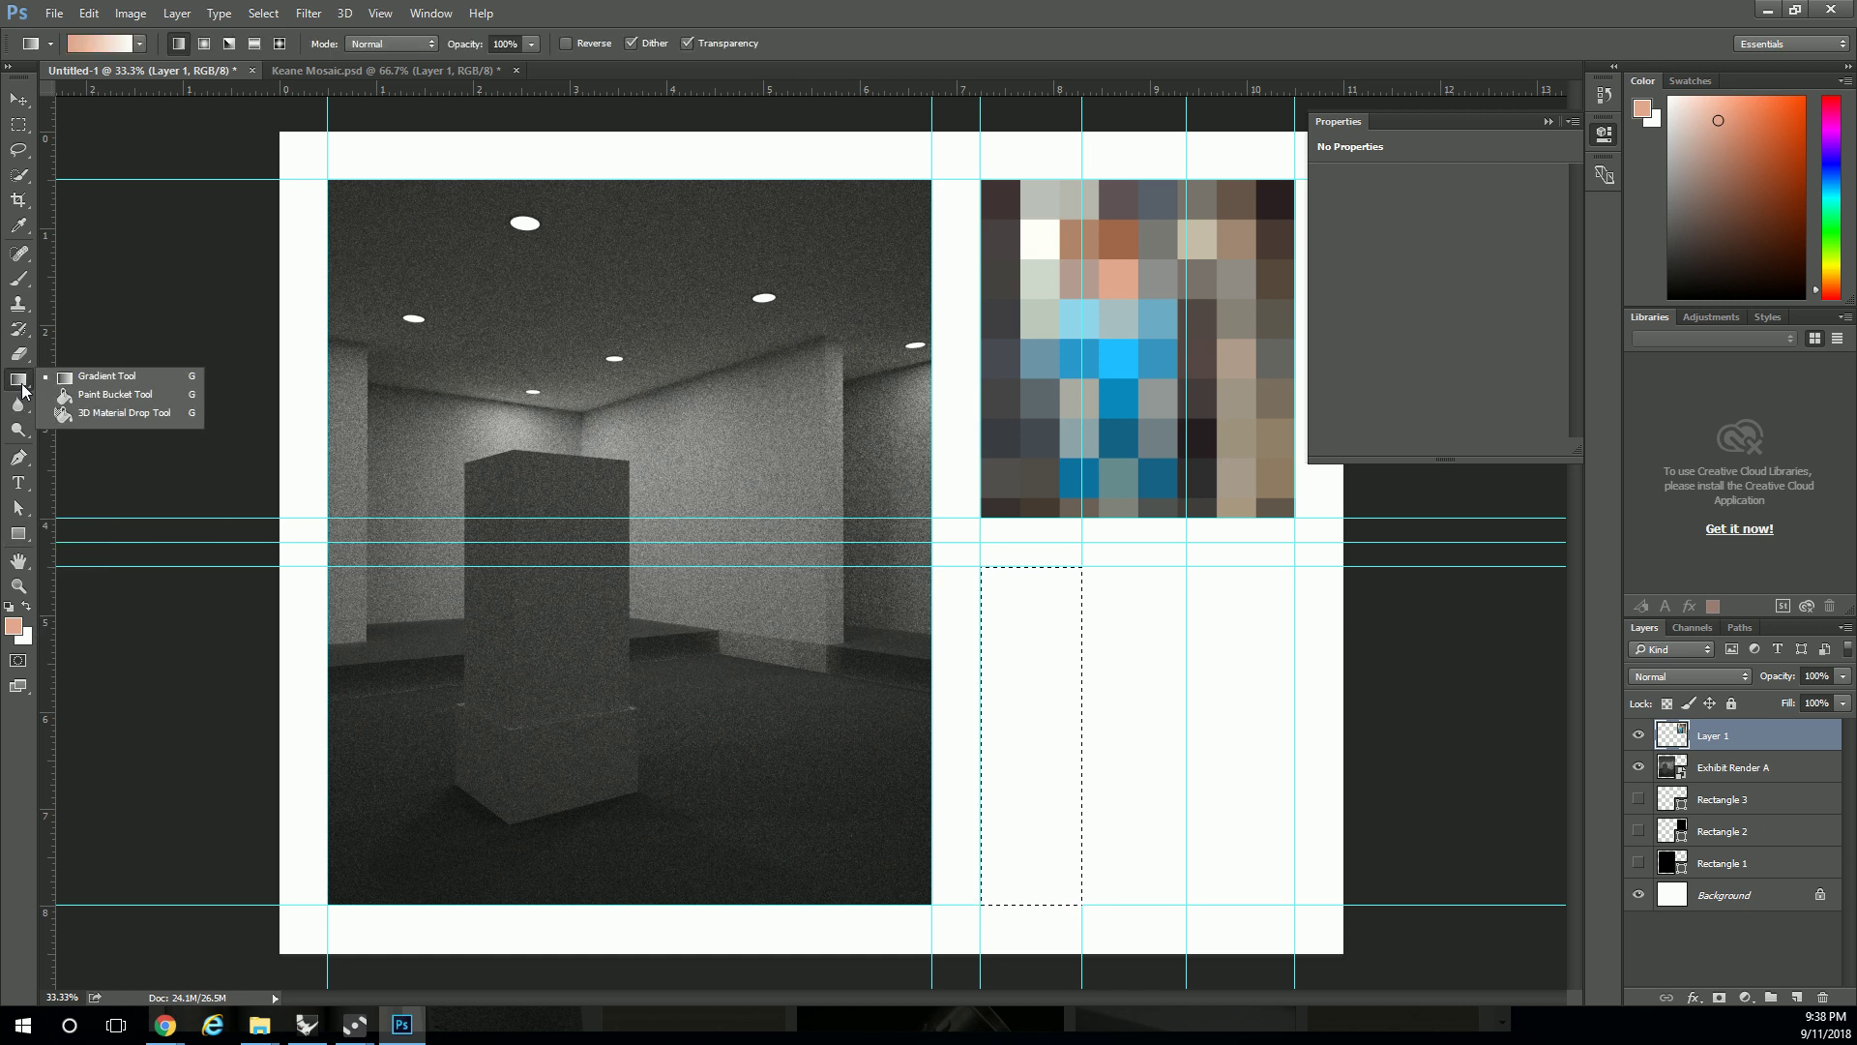
pyautogui.click(106, 396)
pyautogui.click(1020, 609)
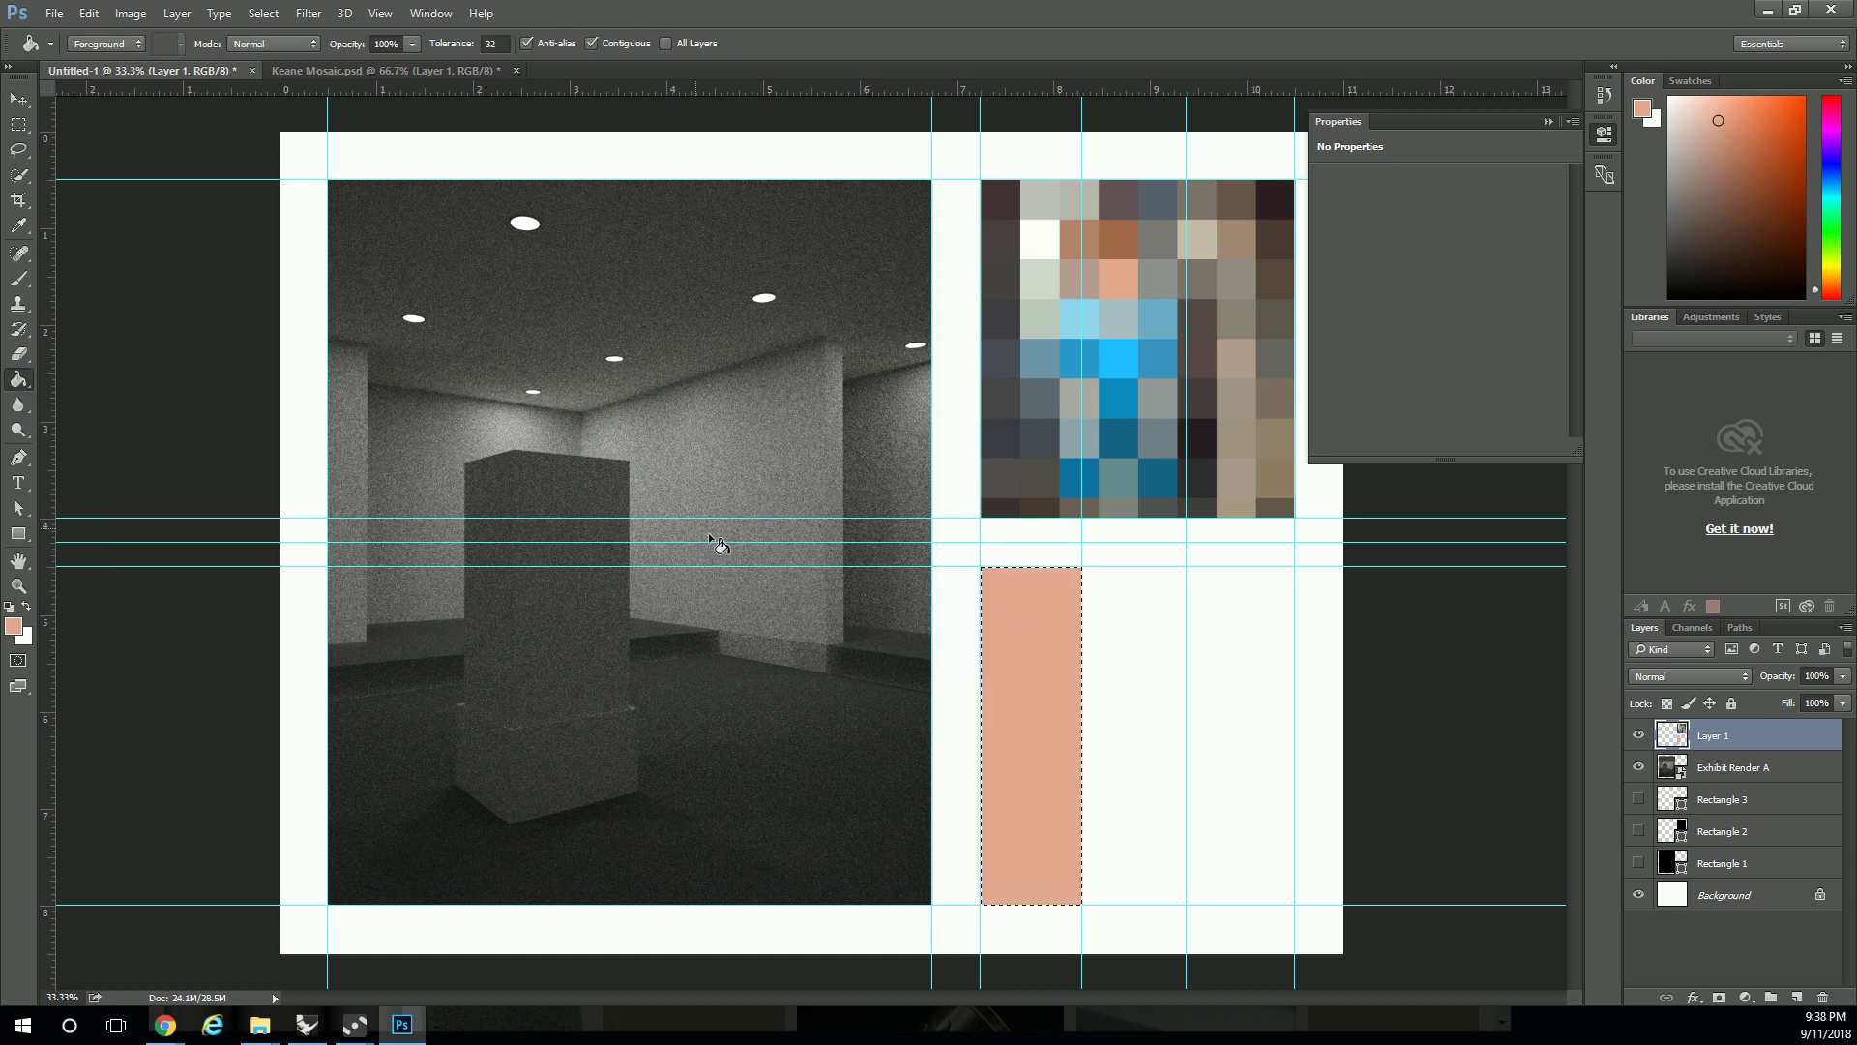
# - Sample the bright blue mosaic tile as the new foreground colour
pyautogui.click(18, 226)
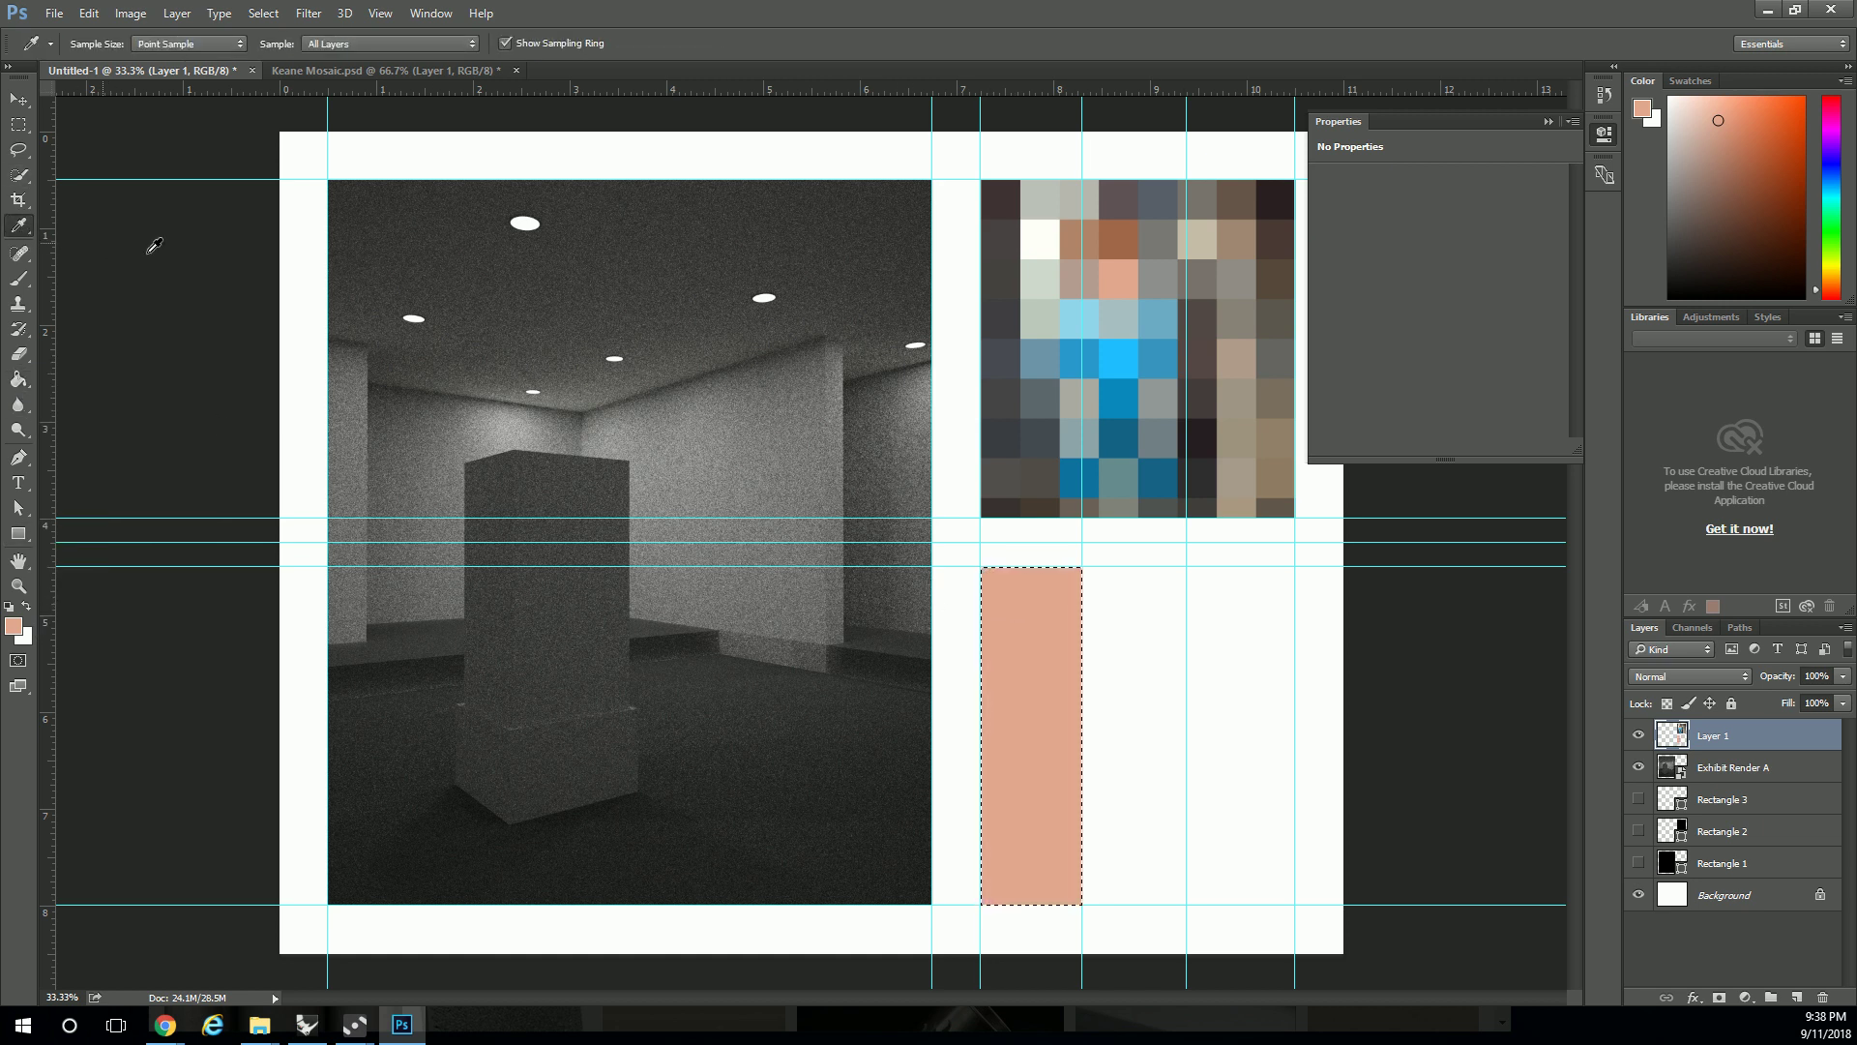
pyautogui.click(1124, 356)
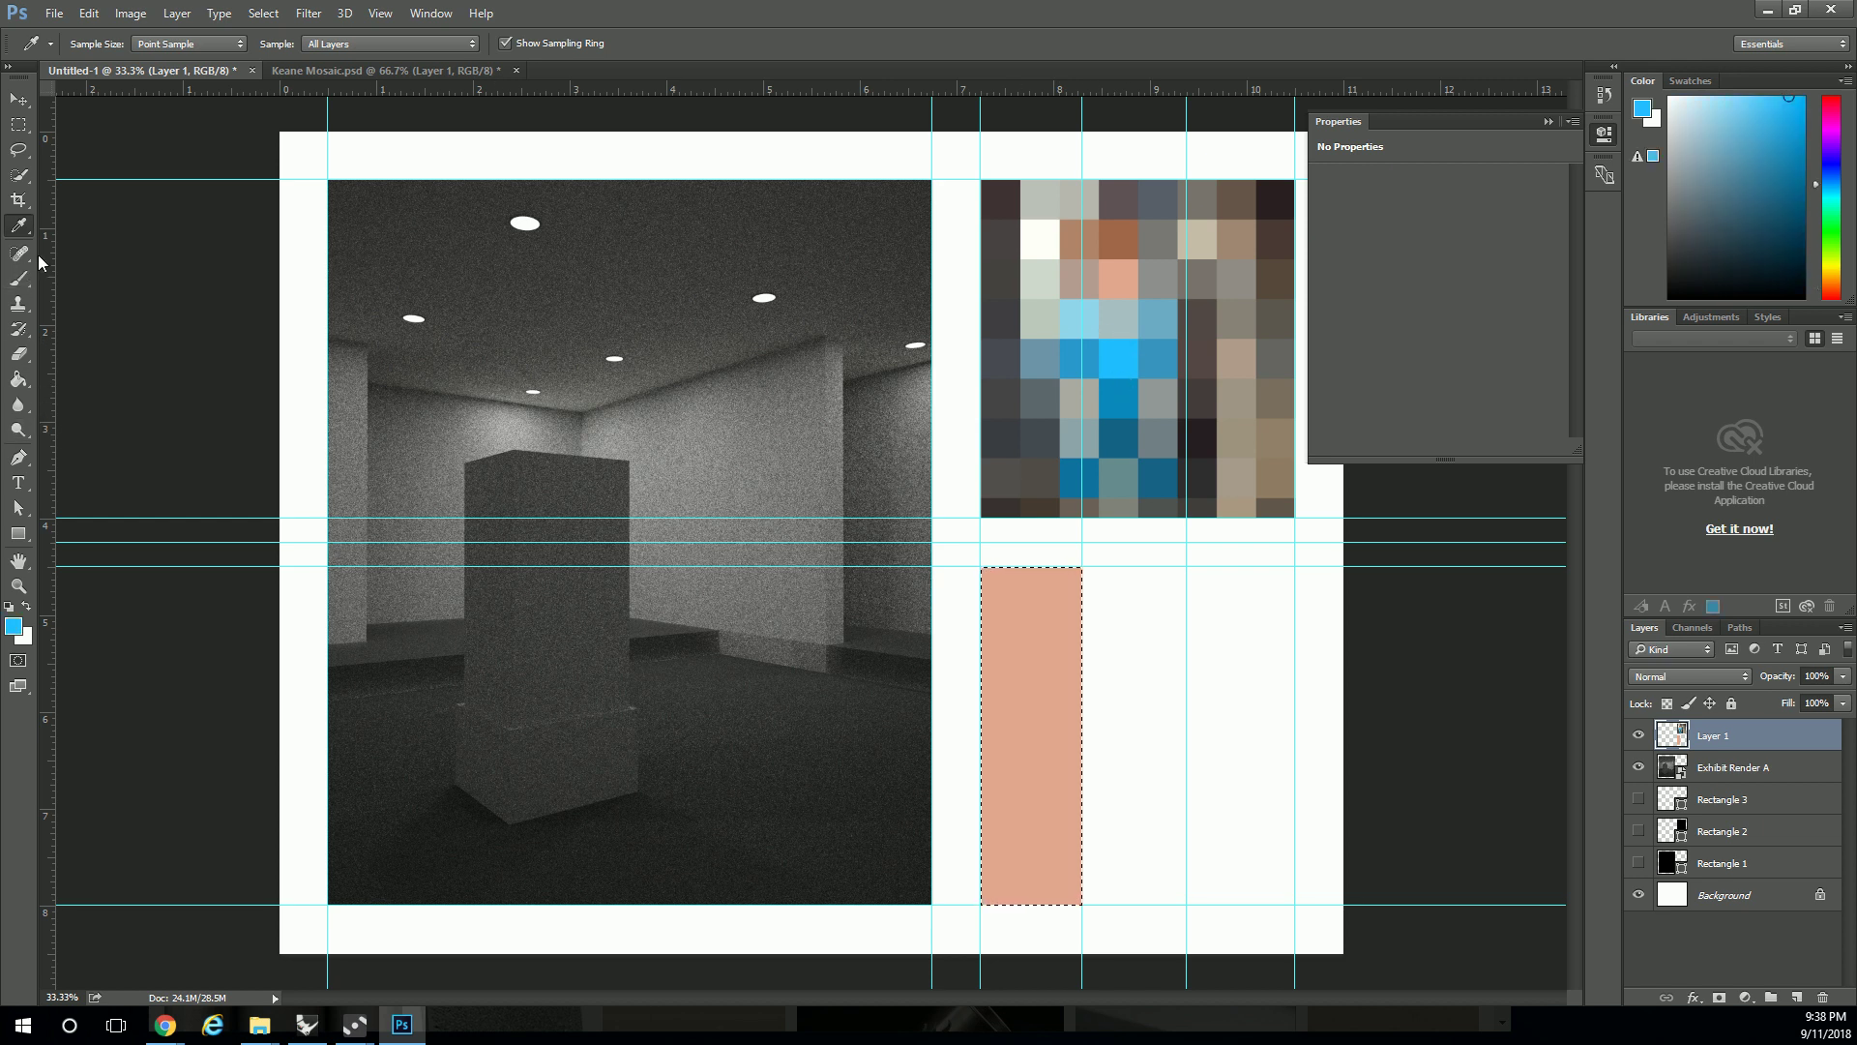
pyautogui.click(19, 124)
pyautogui.click(1090, 571)
# - Select the second column beside the salmon bar and fill it with blue
pyautogui.moveTo(1083, 567); pyautogui.dragTo(1186, 905)
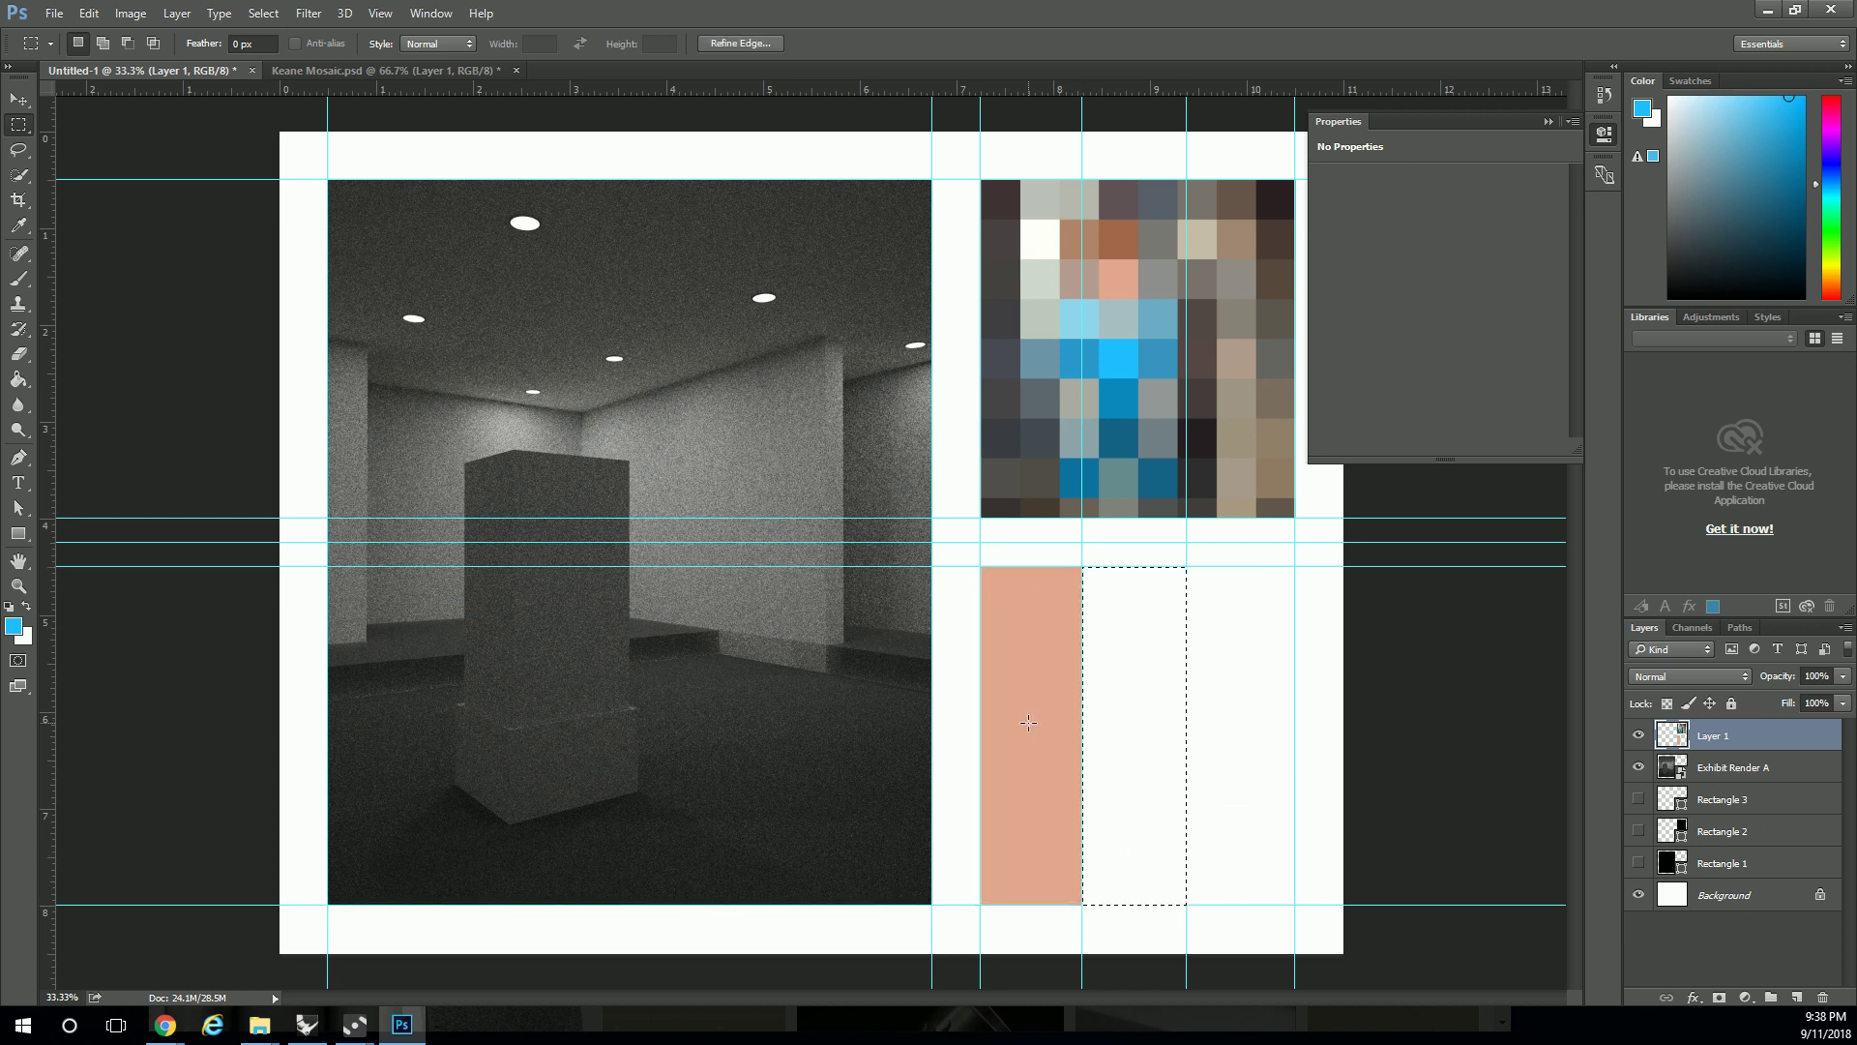
pyautogui.click(18, 378)
pyautogui.click(1125, 650)
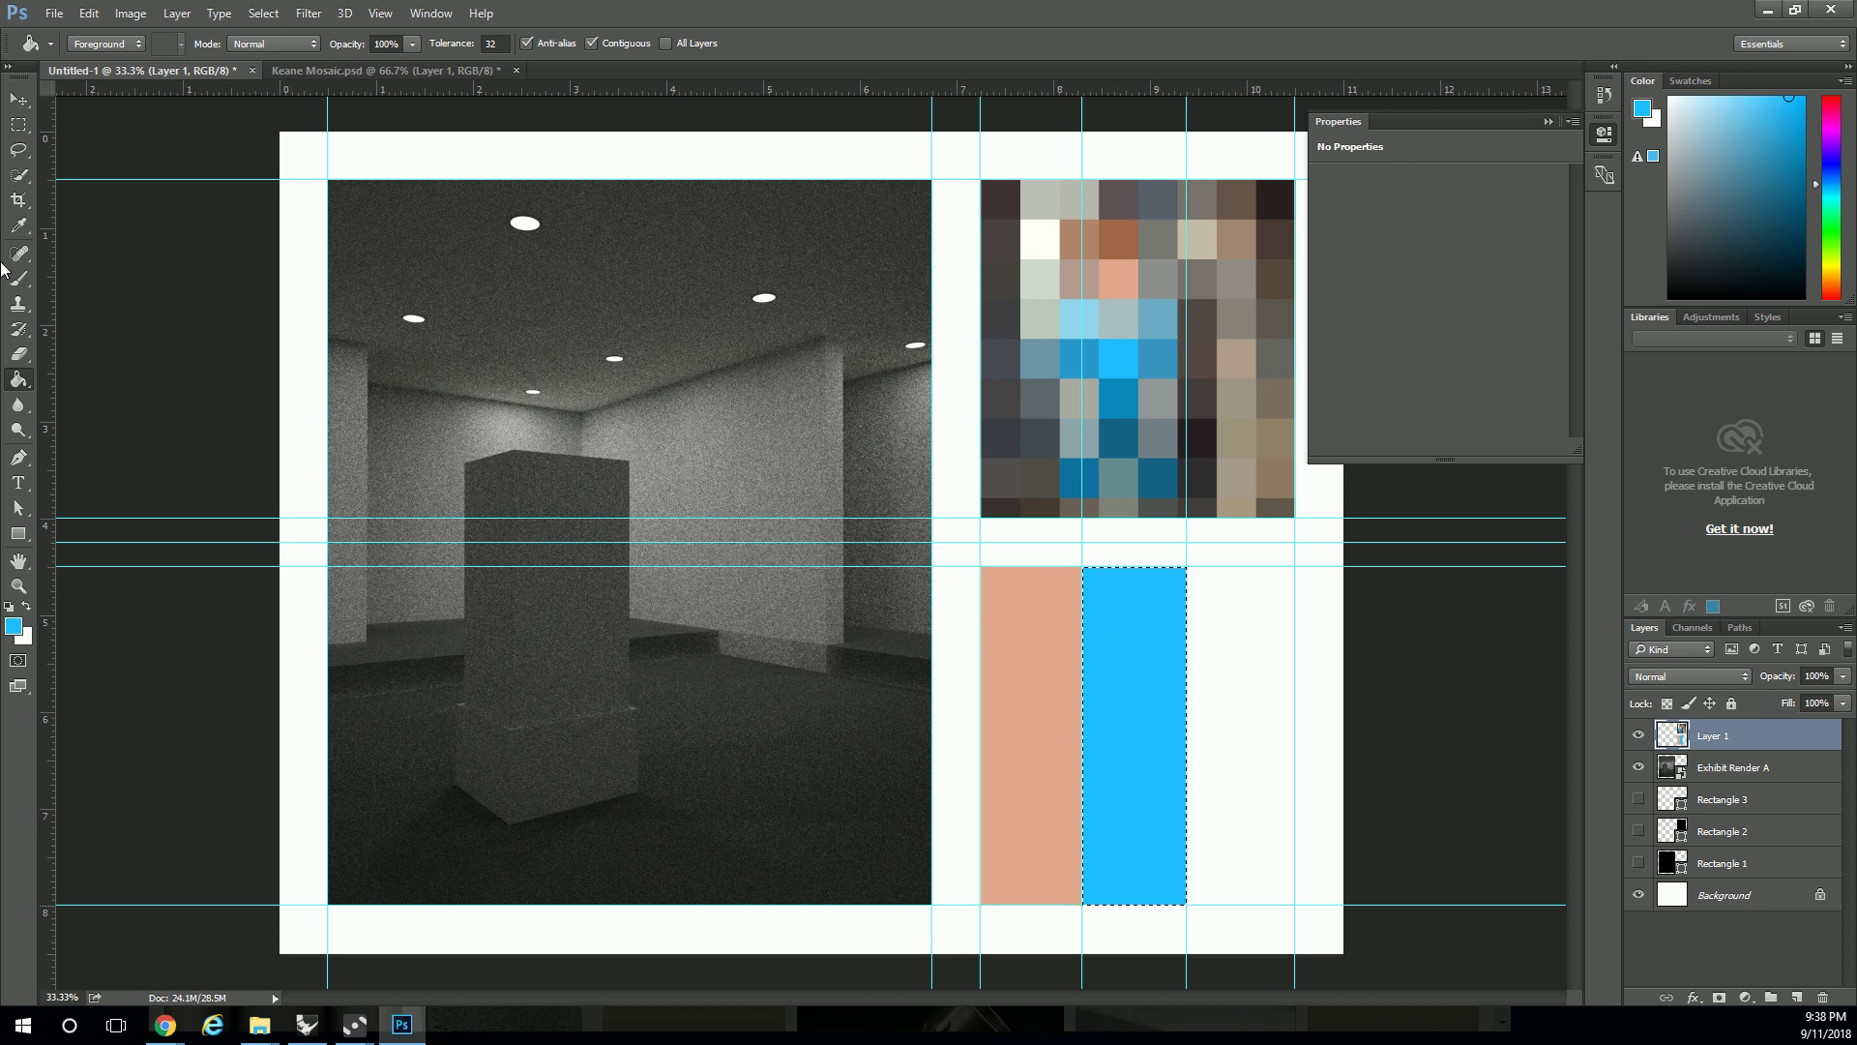
# - Sample a dark brown mosaic tile as foreground colour and deselect the blue bar
pyautogui.click(24, 228)
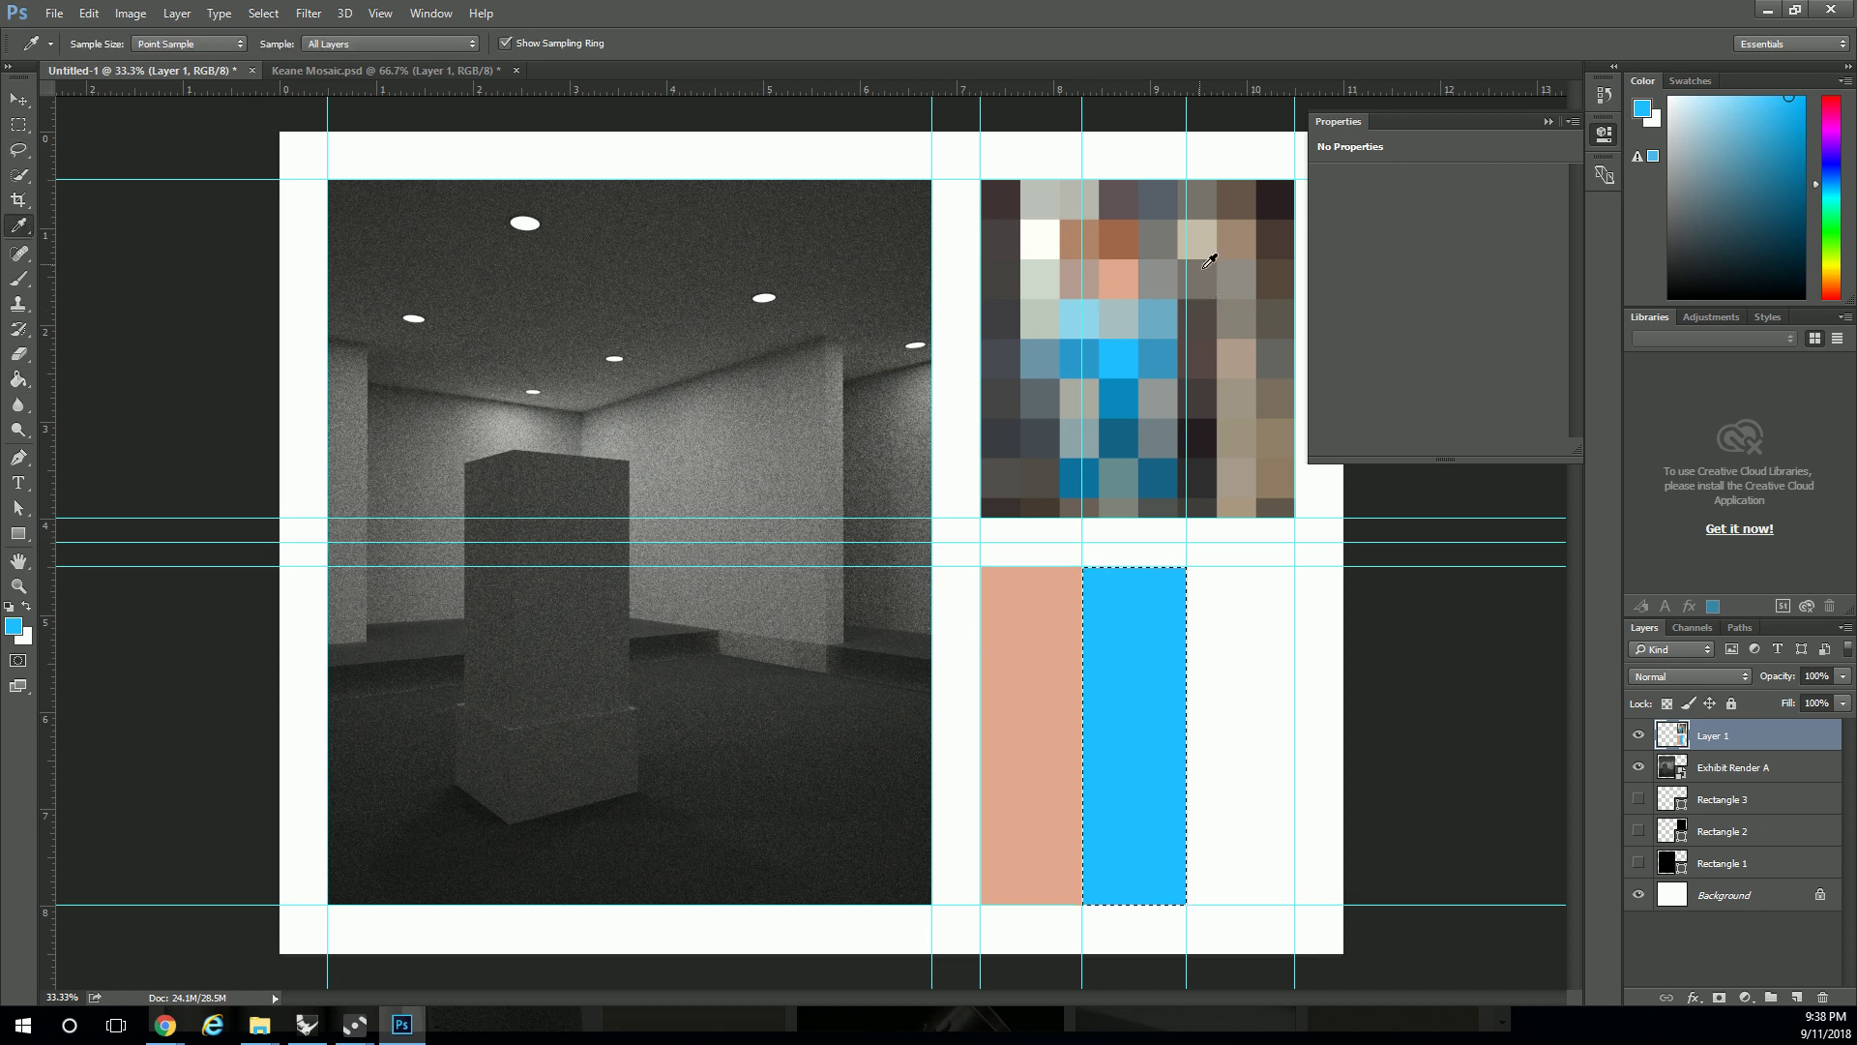
pyautogui.click(1245, 235)
pyautogui.click(1245, 204)
pyautogui.click(17, 124)
pyautogui.click(1097, 662)
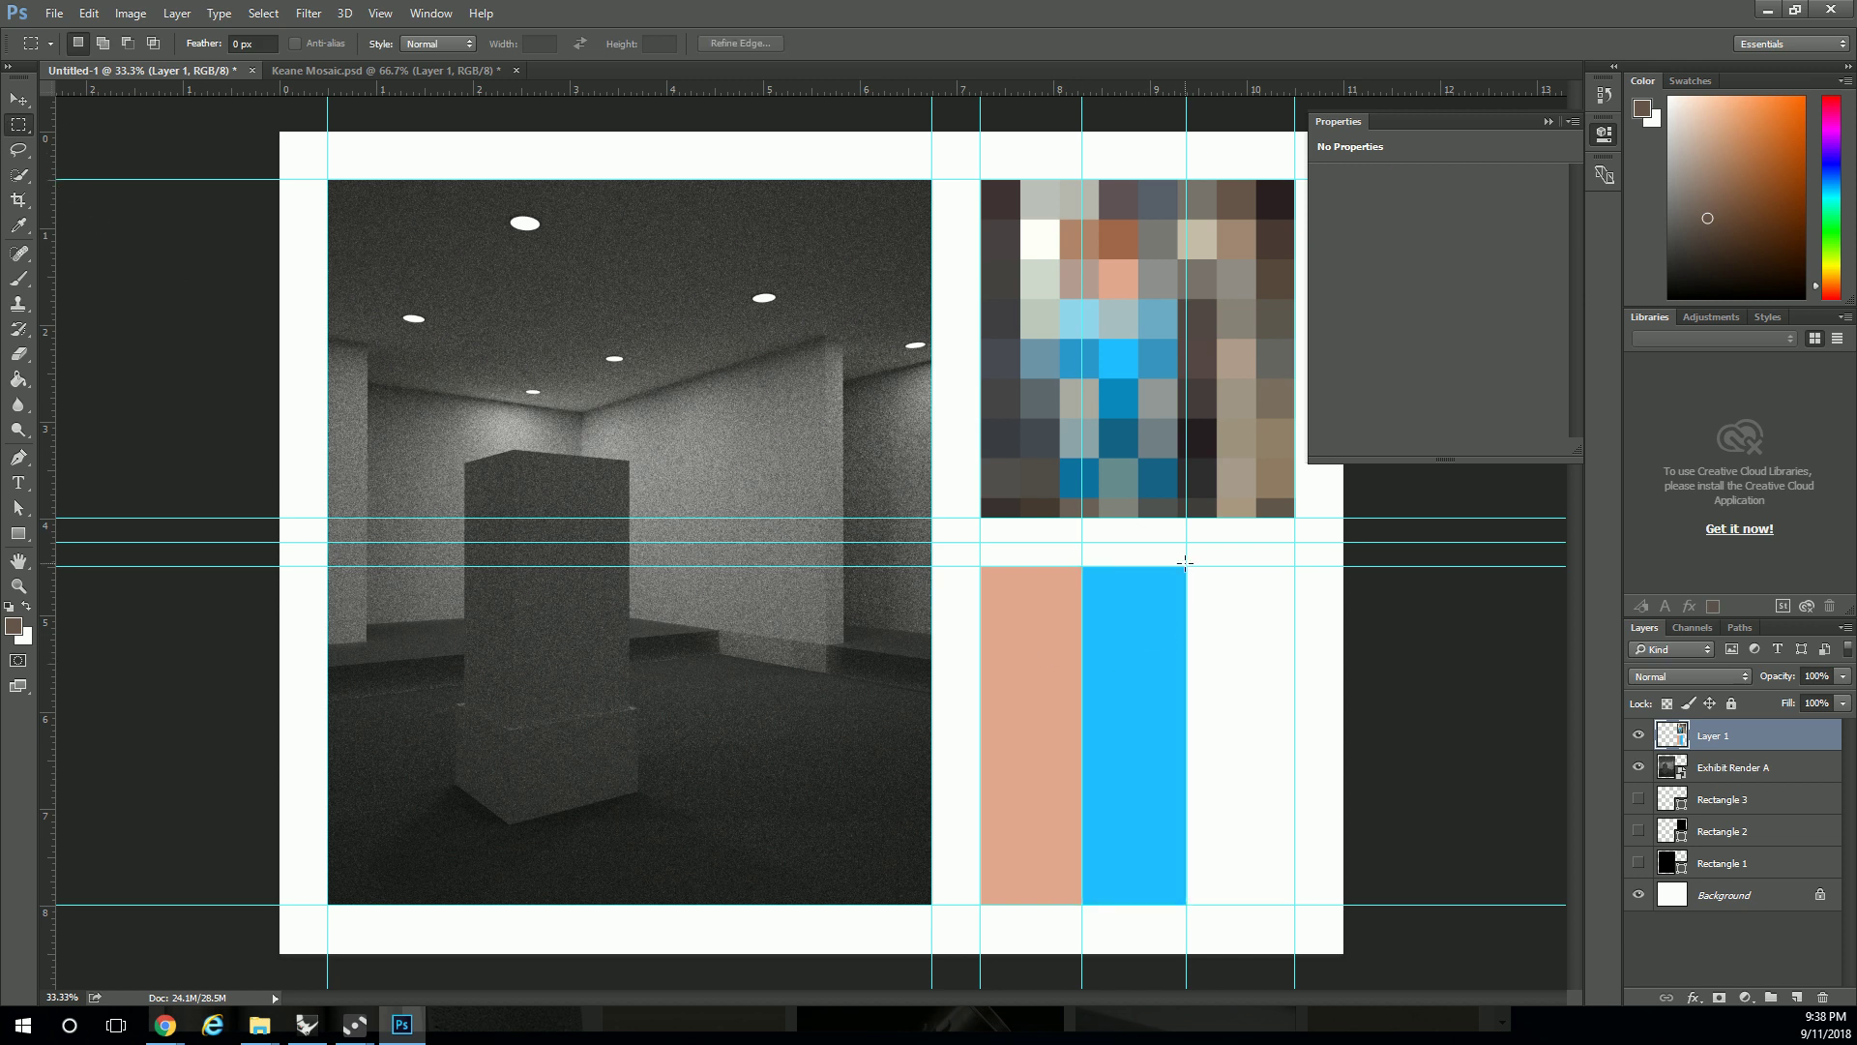
# - Select the third column right of the blue bar, fill it with brown, and deselect
pyautogui.moveTo(1187, 567)
pyautogui.mouseDown()
pyautogui.moveTo(1363, 862)
pyautogui.moveTo(1294, 904)
pyautogui.mouseUp()
pyautogui.click(19, 380)
pyautogui.click(1194, 670)
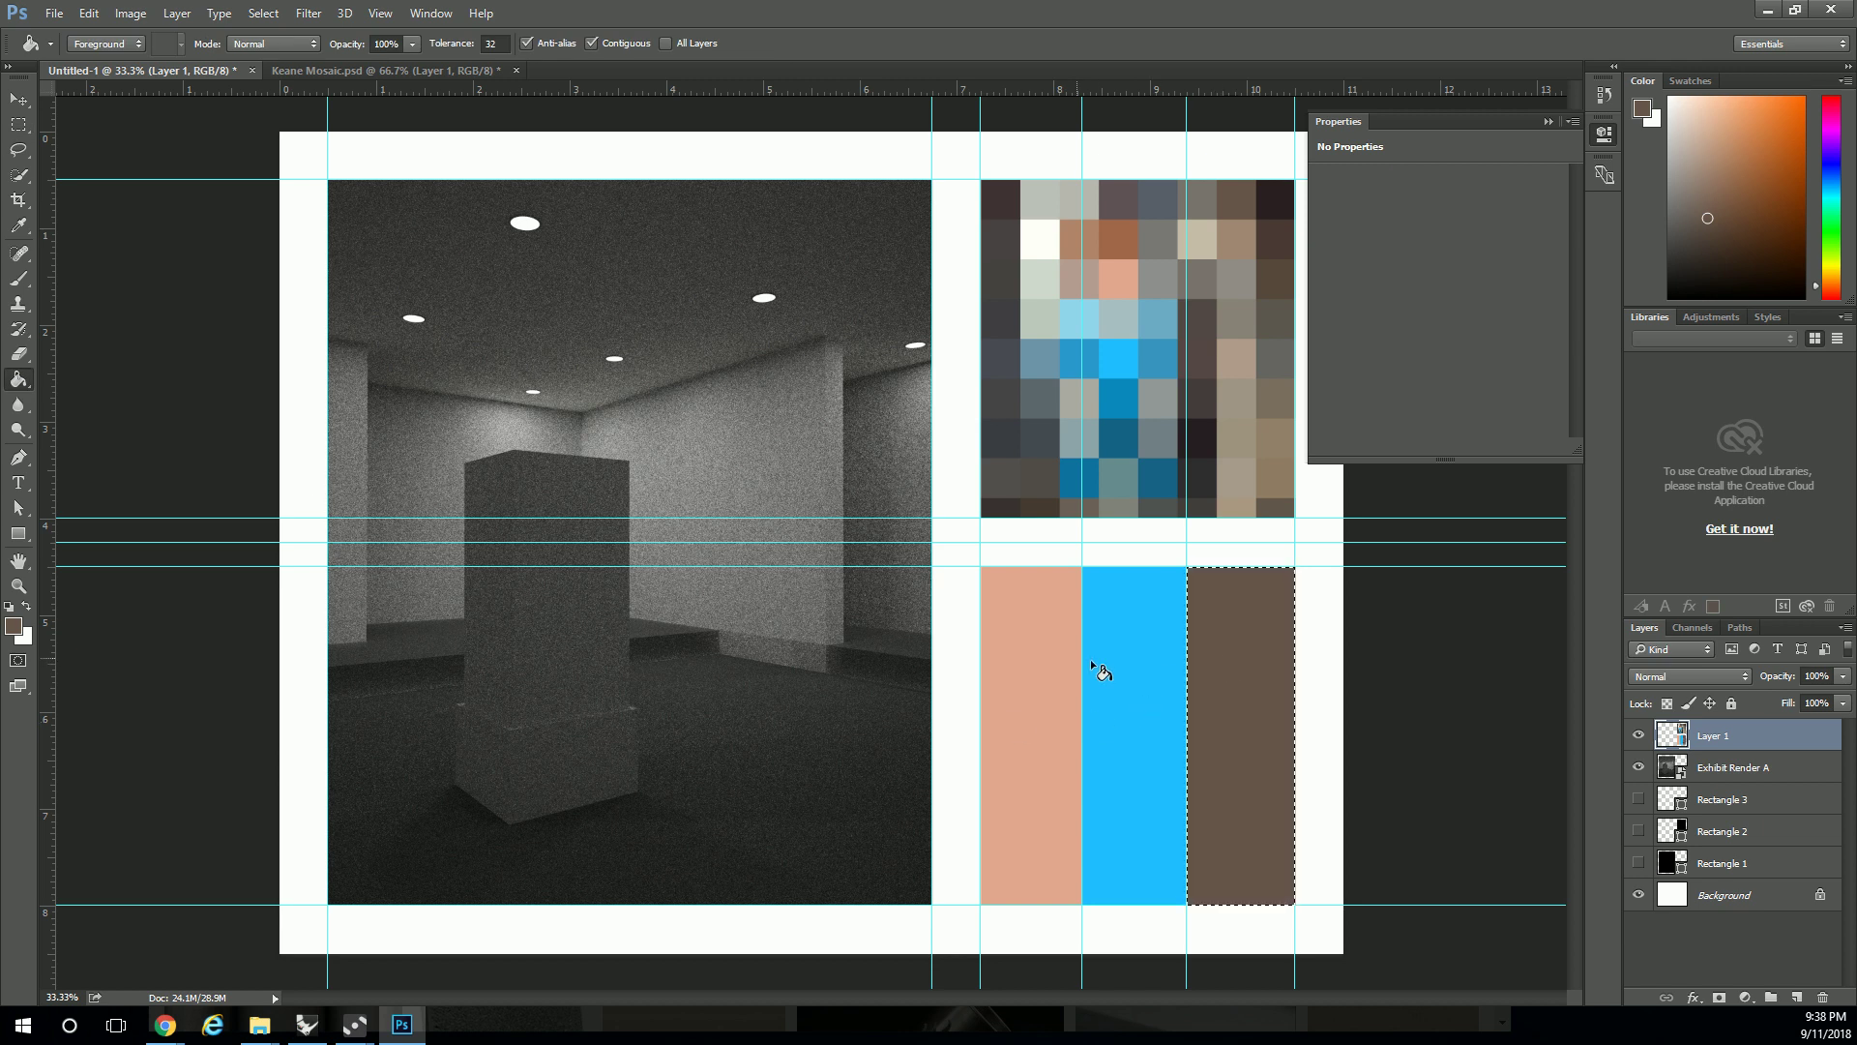
pyautogui.click(9, 124)
pyautogui.click(1265, 629)
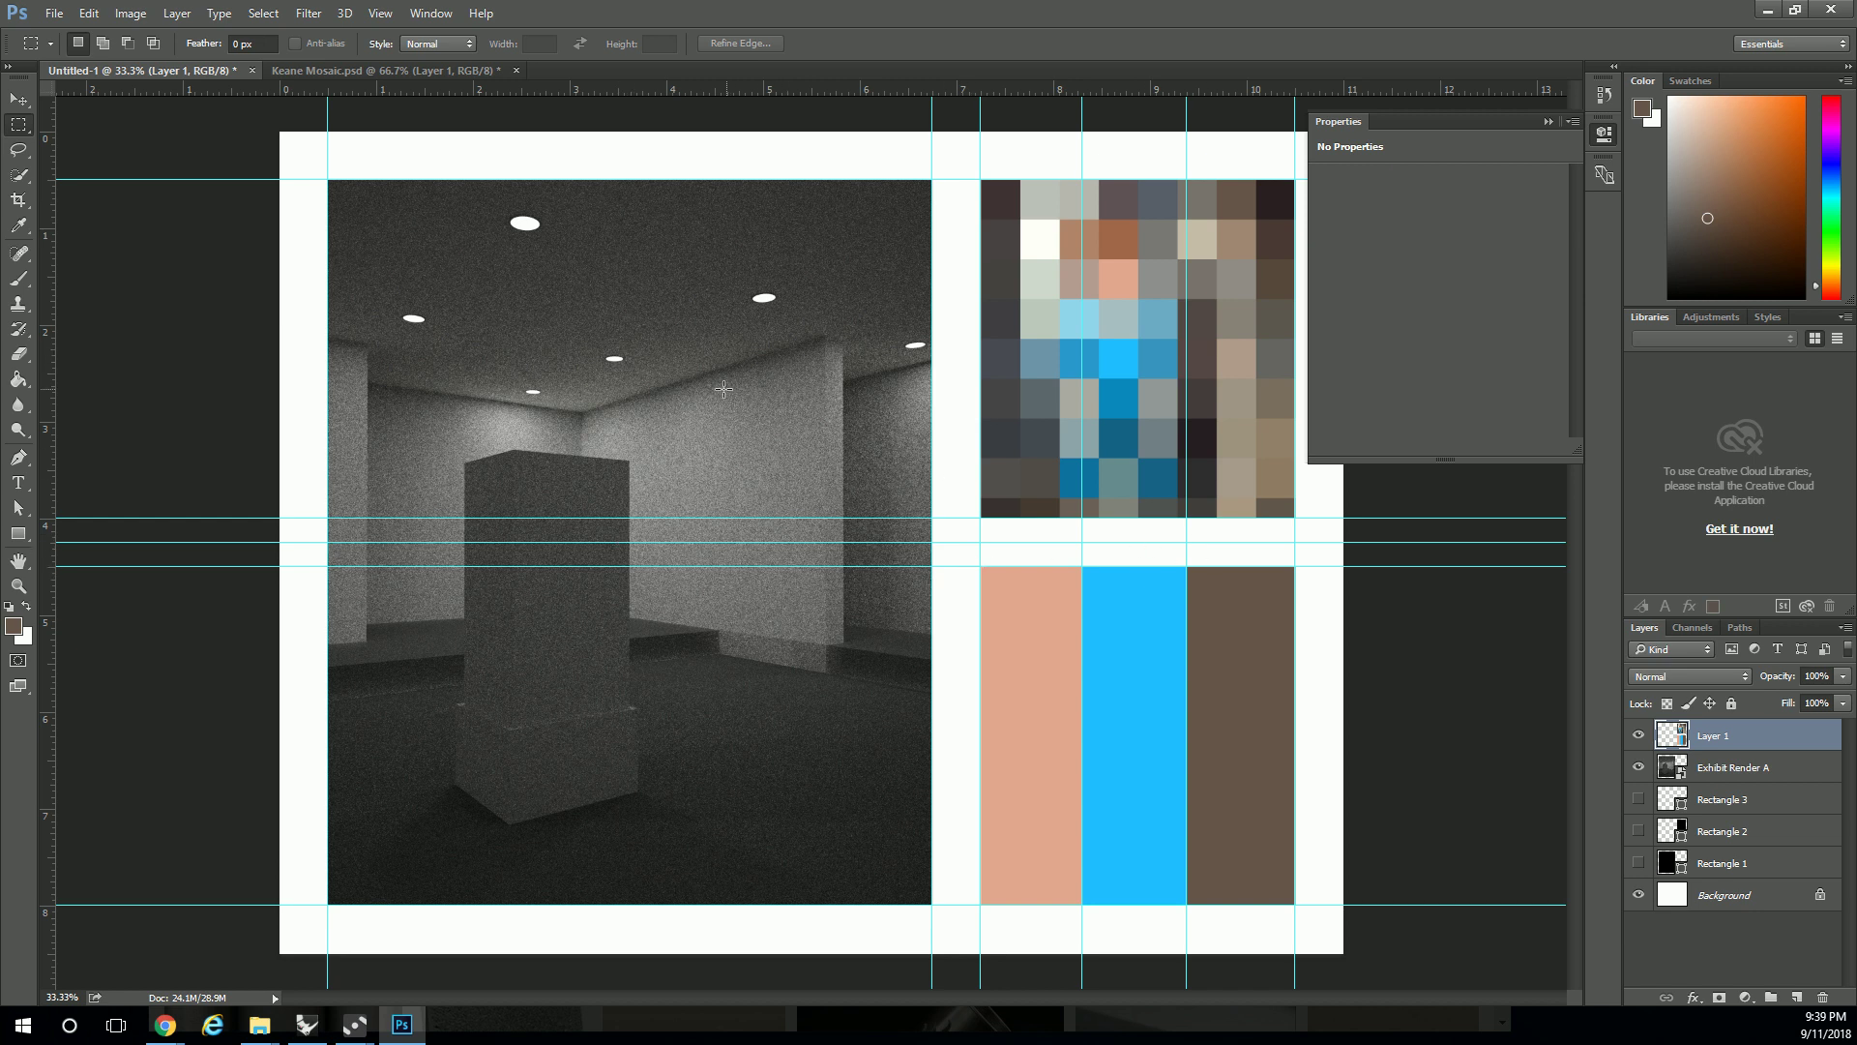
pyautogui.moveTo(981, 568); pyautogui.dragTo(1083, 906)
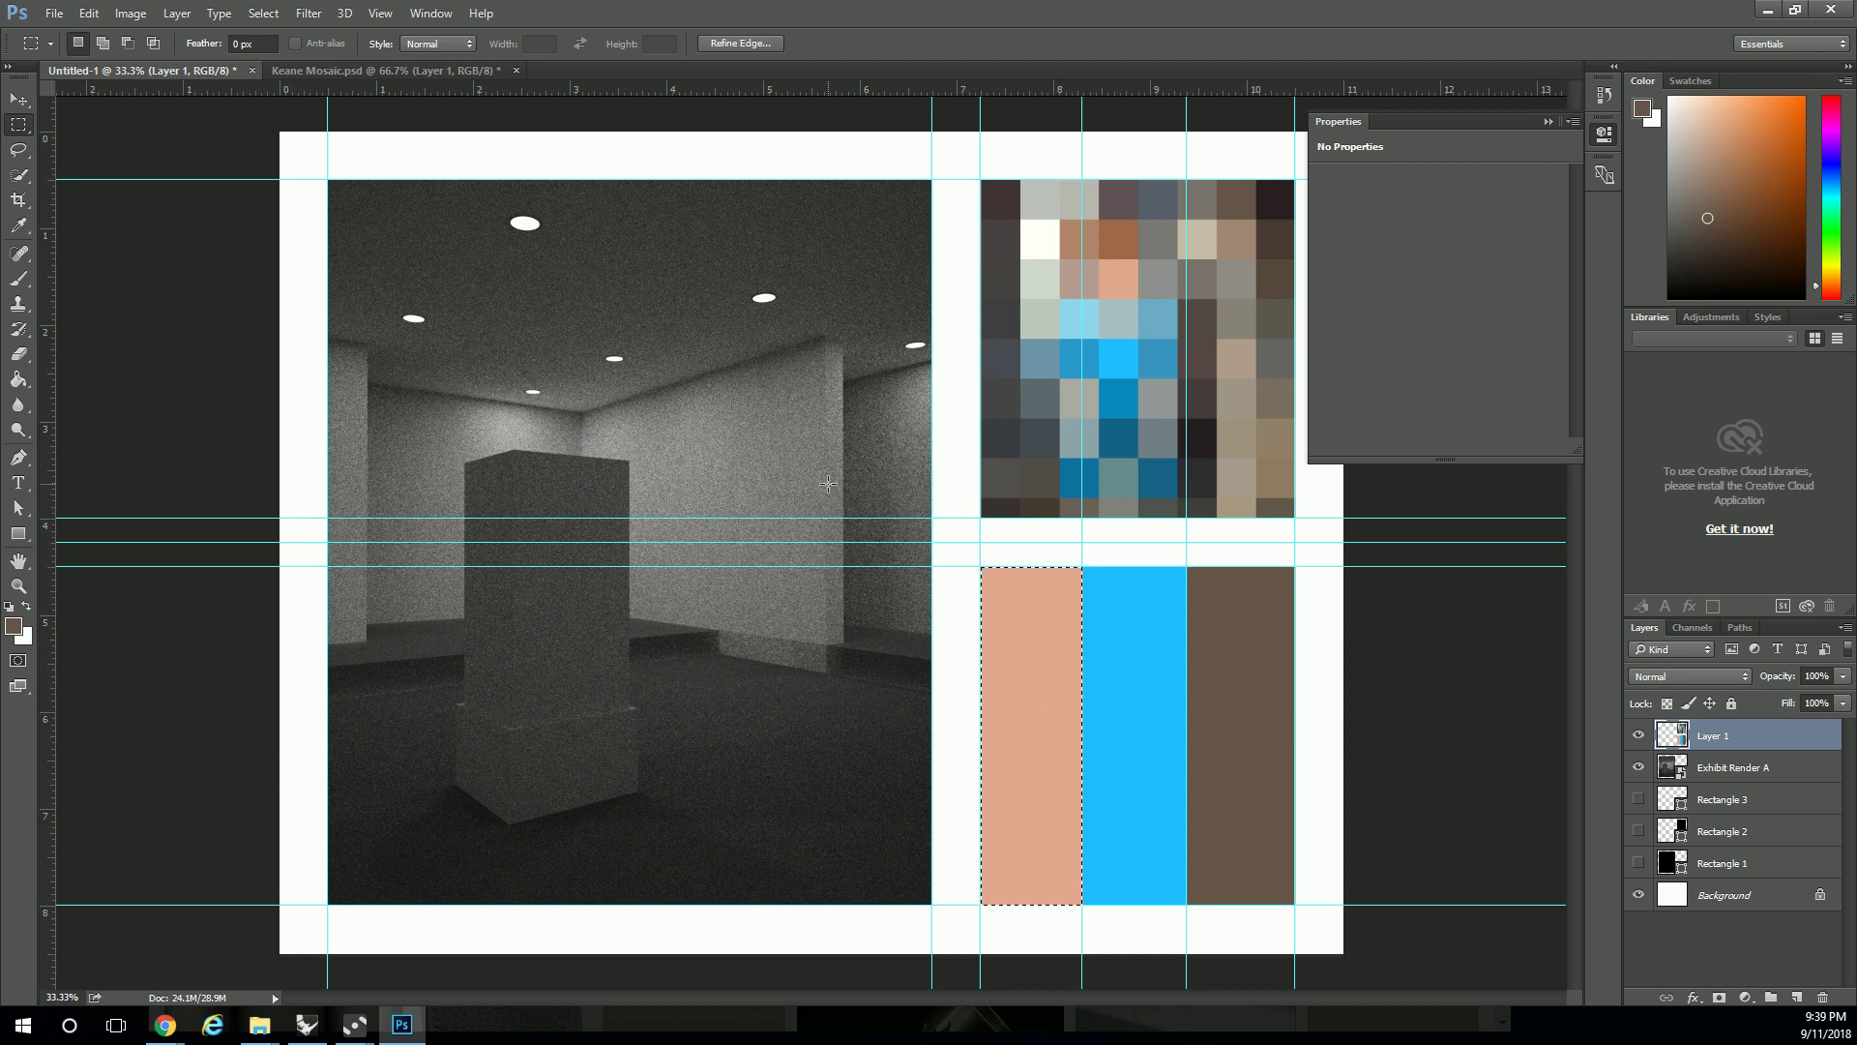
pyautogui.click(1002, 630)
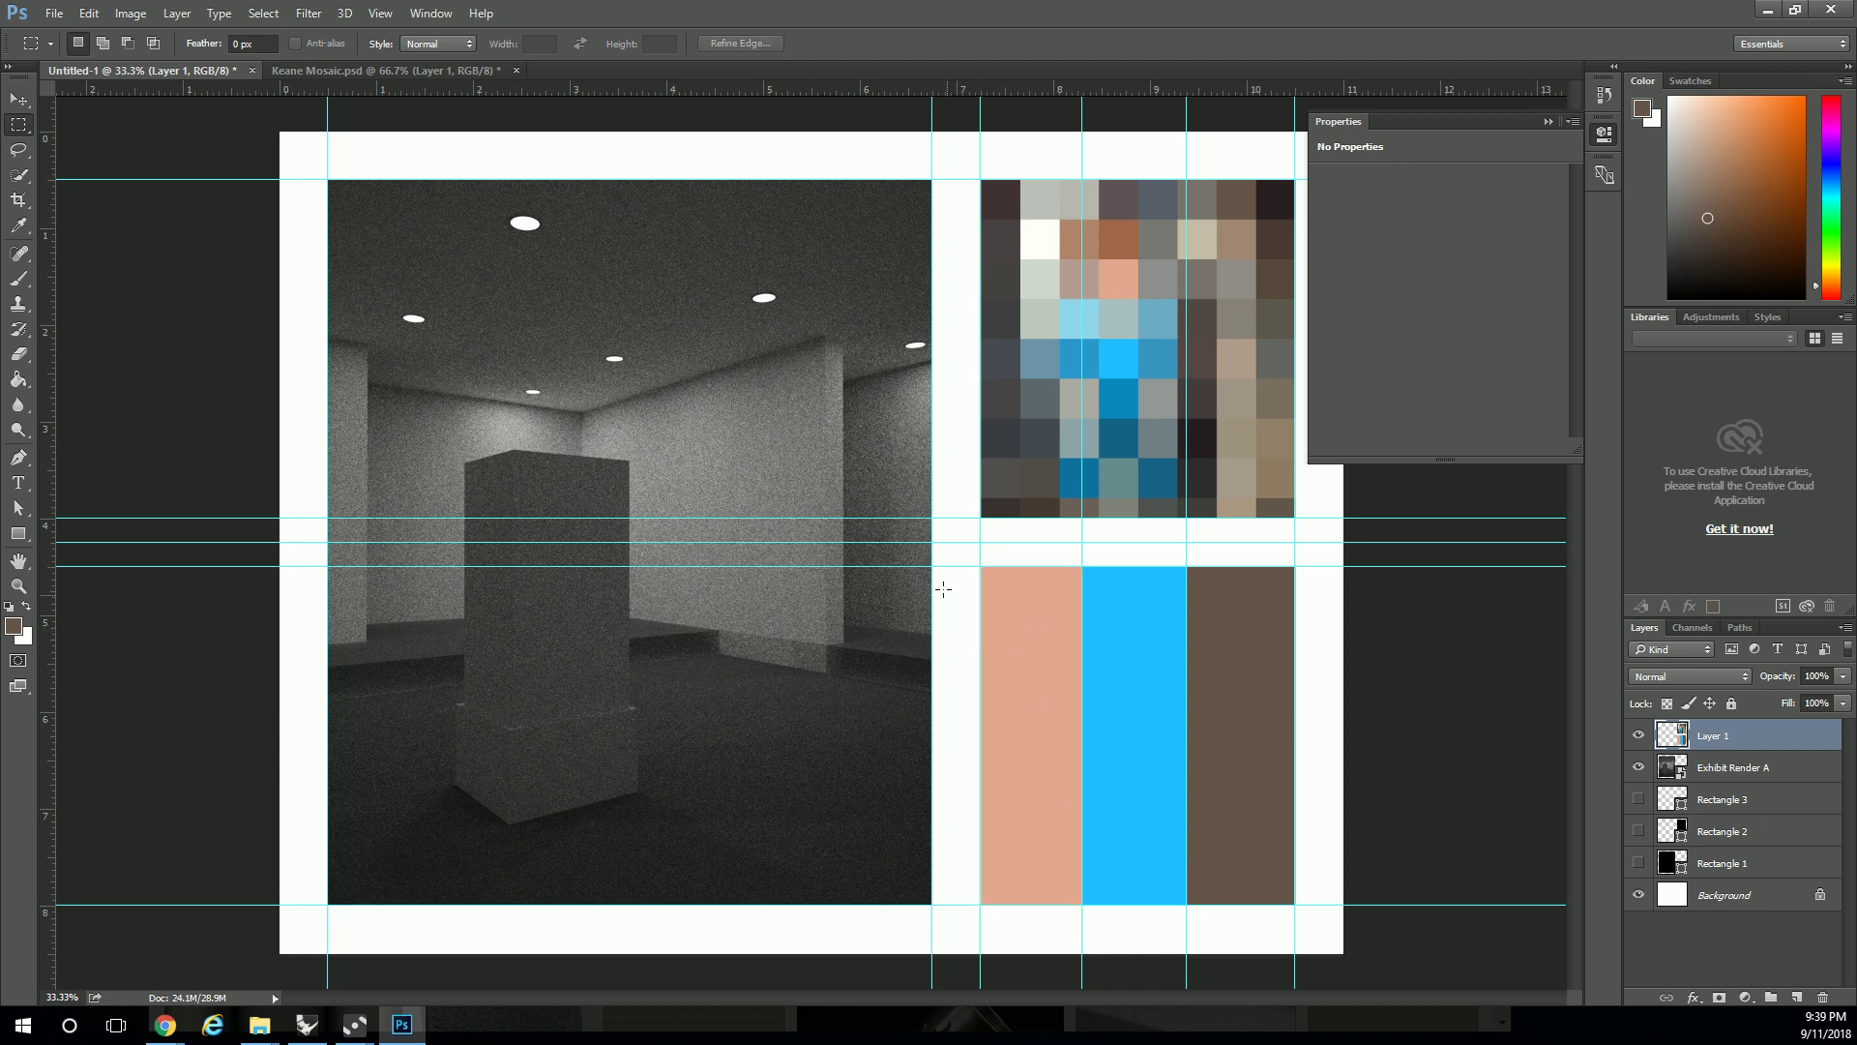
pyautogui.moveTo(973, 566); pyautogui.dragTo(1081, 905)
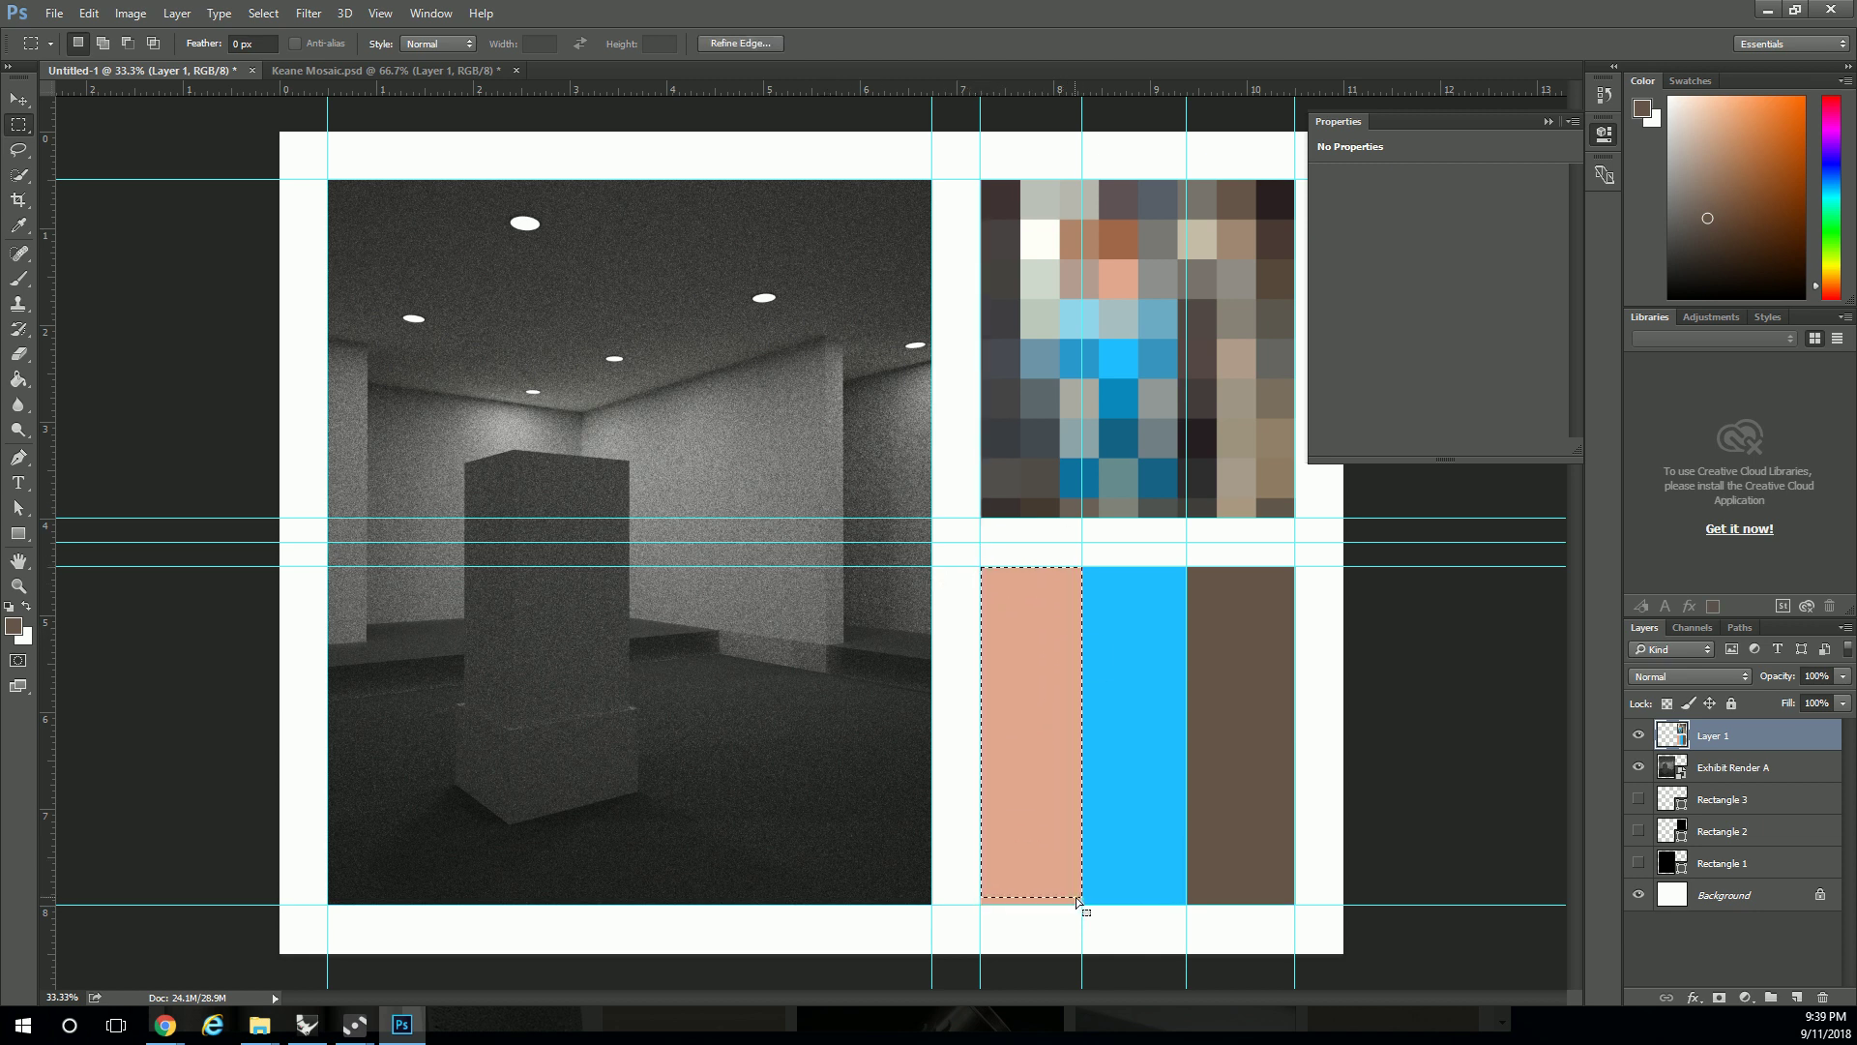
pyautogui.click(1022, 807)
pyautogui.moveTo(981, 567); pyautogui.dragTo(1082, 905)
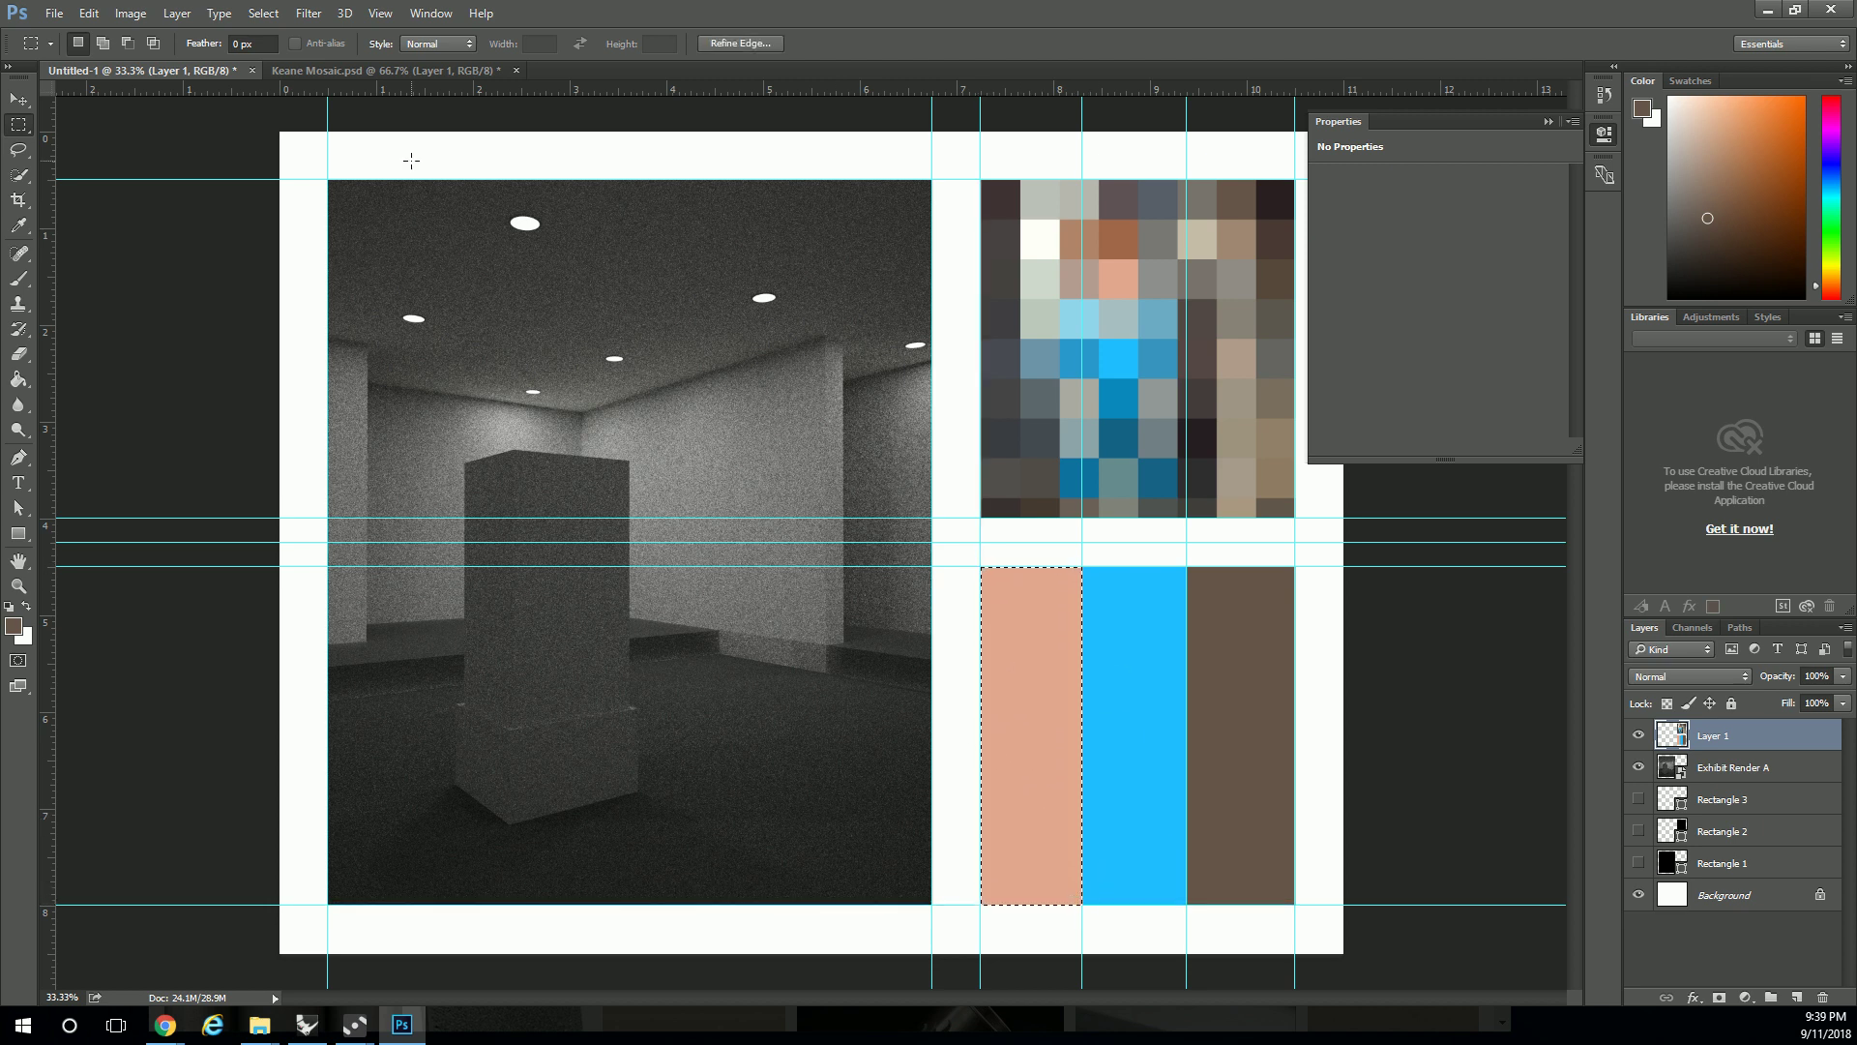
pyautogui.click(19, 226)
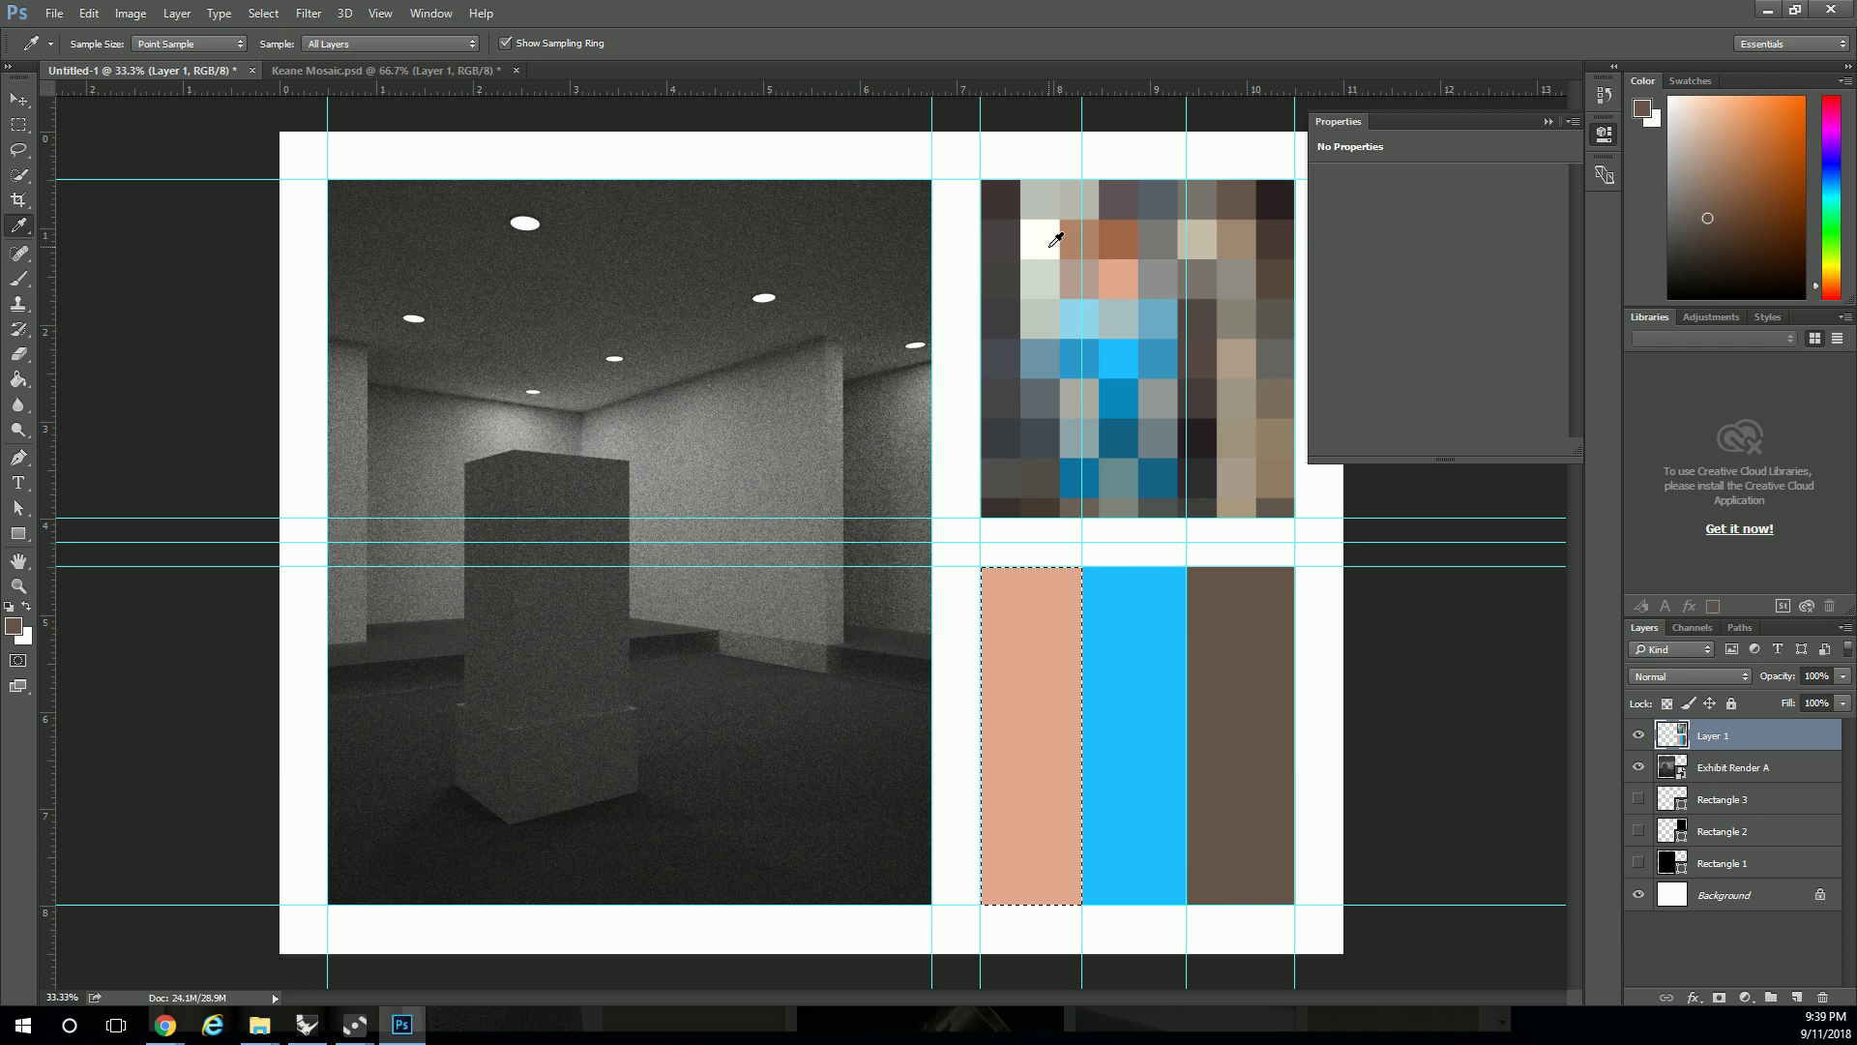
pyautogui.click(1094, 283)
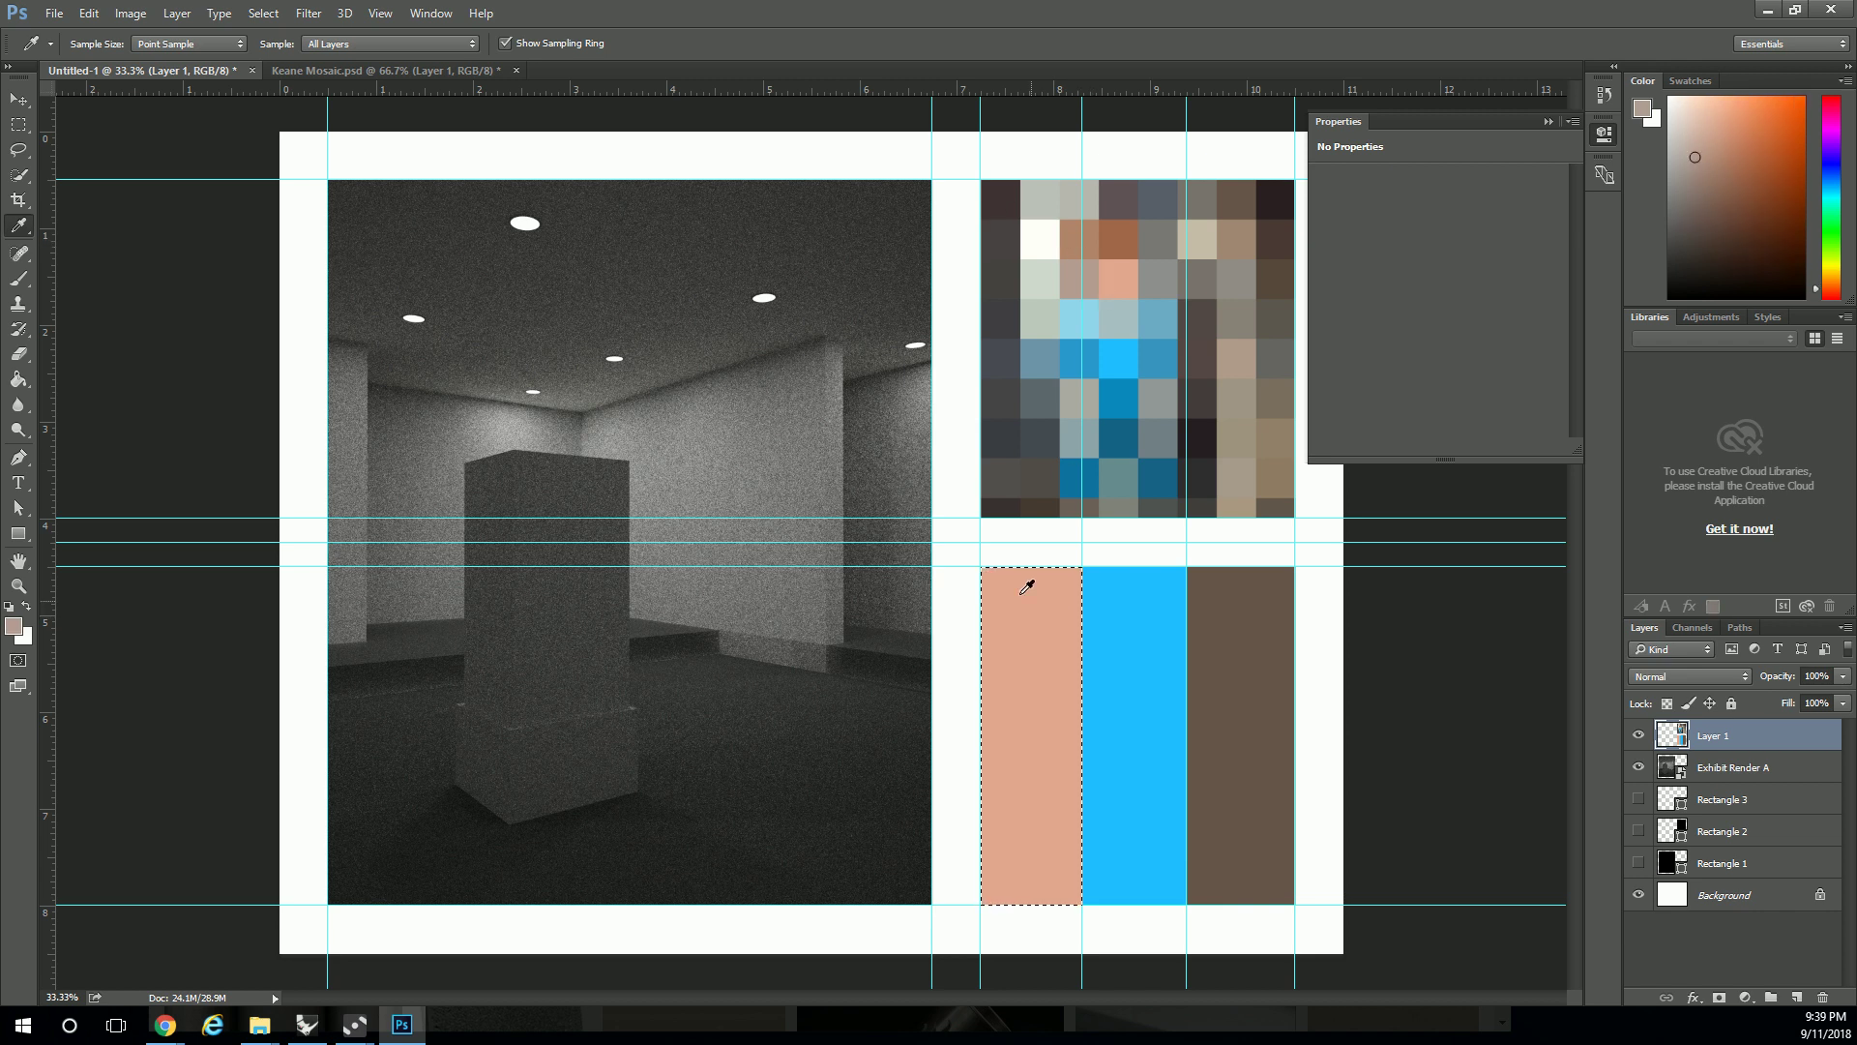
pyautogui.click(18, 379)
pyautogui.click(1004, 658)
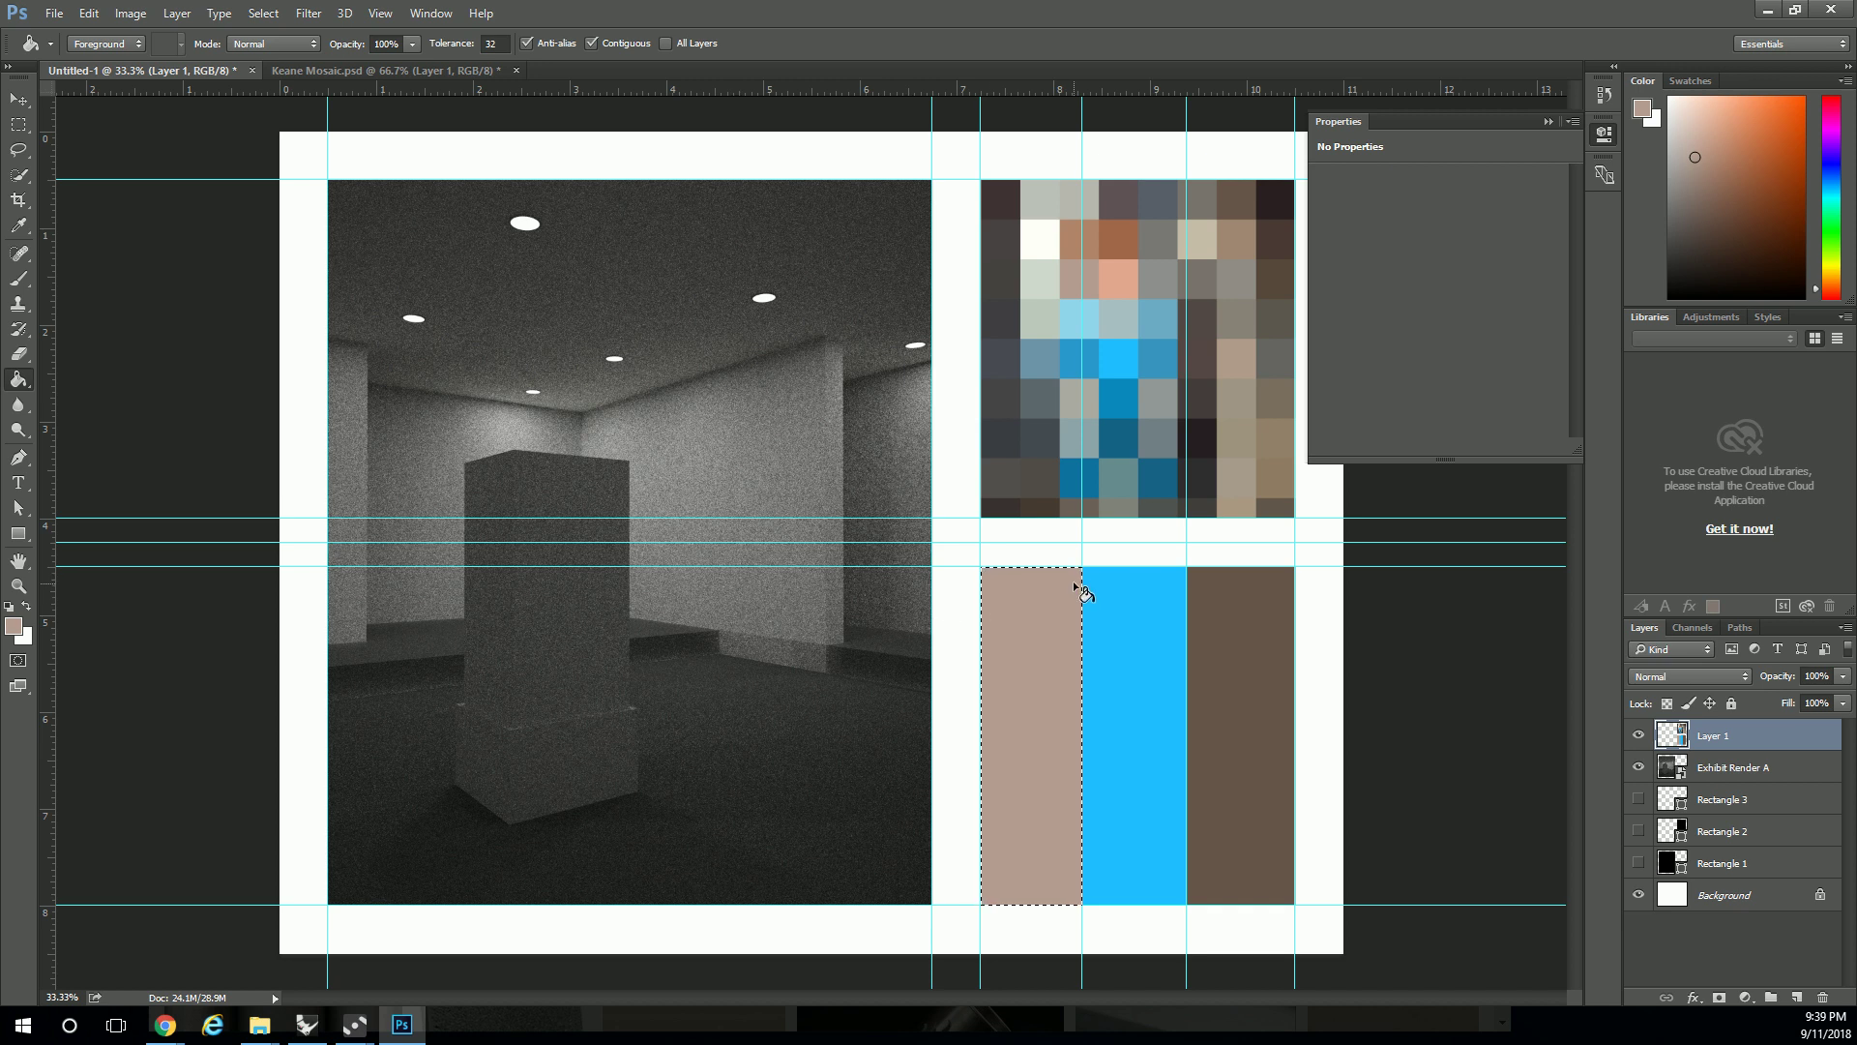
pyautogui.hotkey('ctrl', 'z')
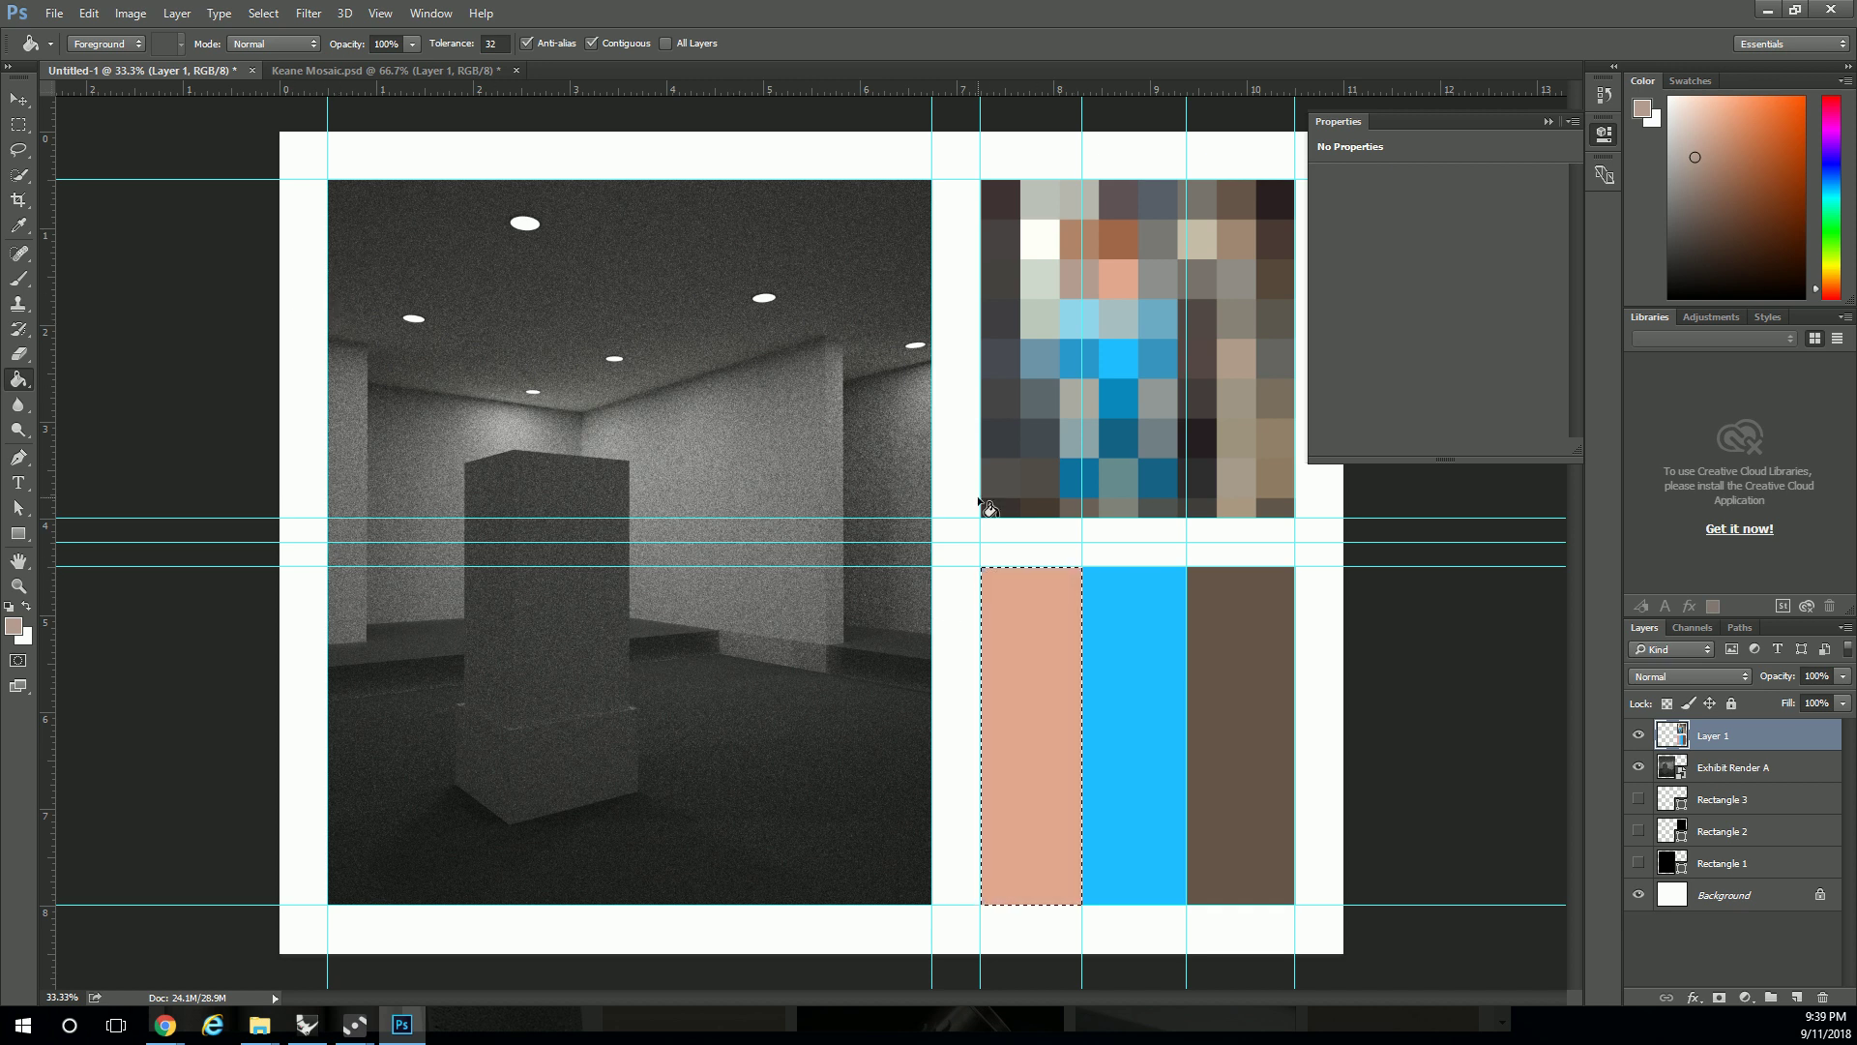
pyautogui.click(19, 124)
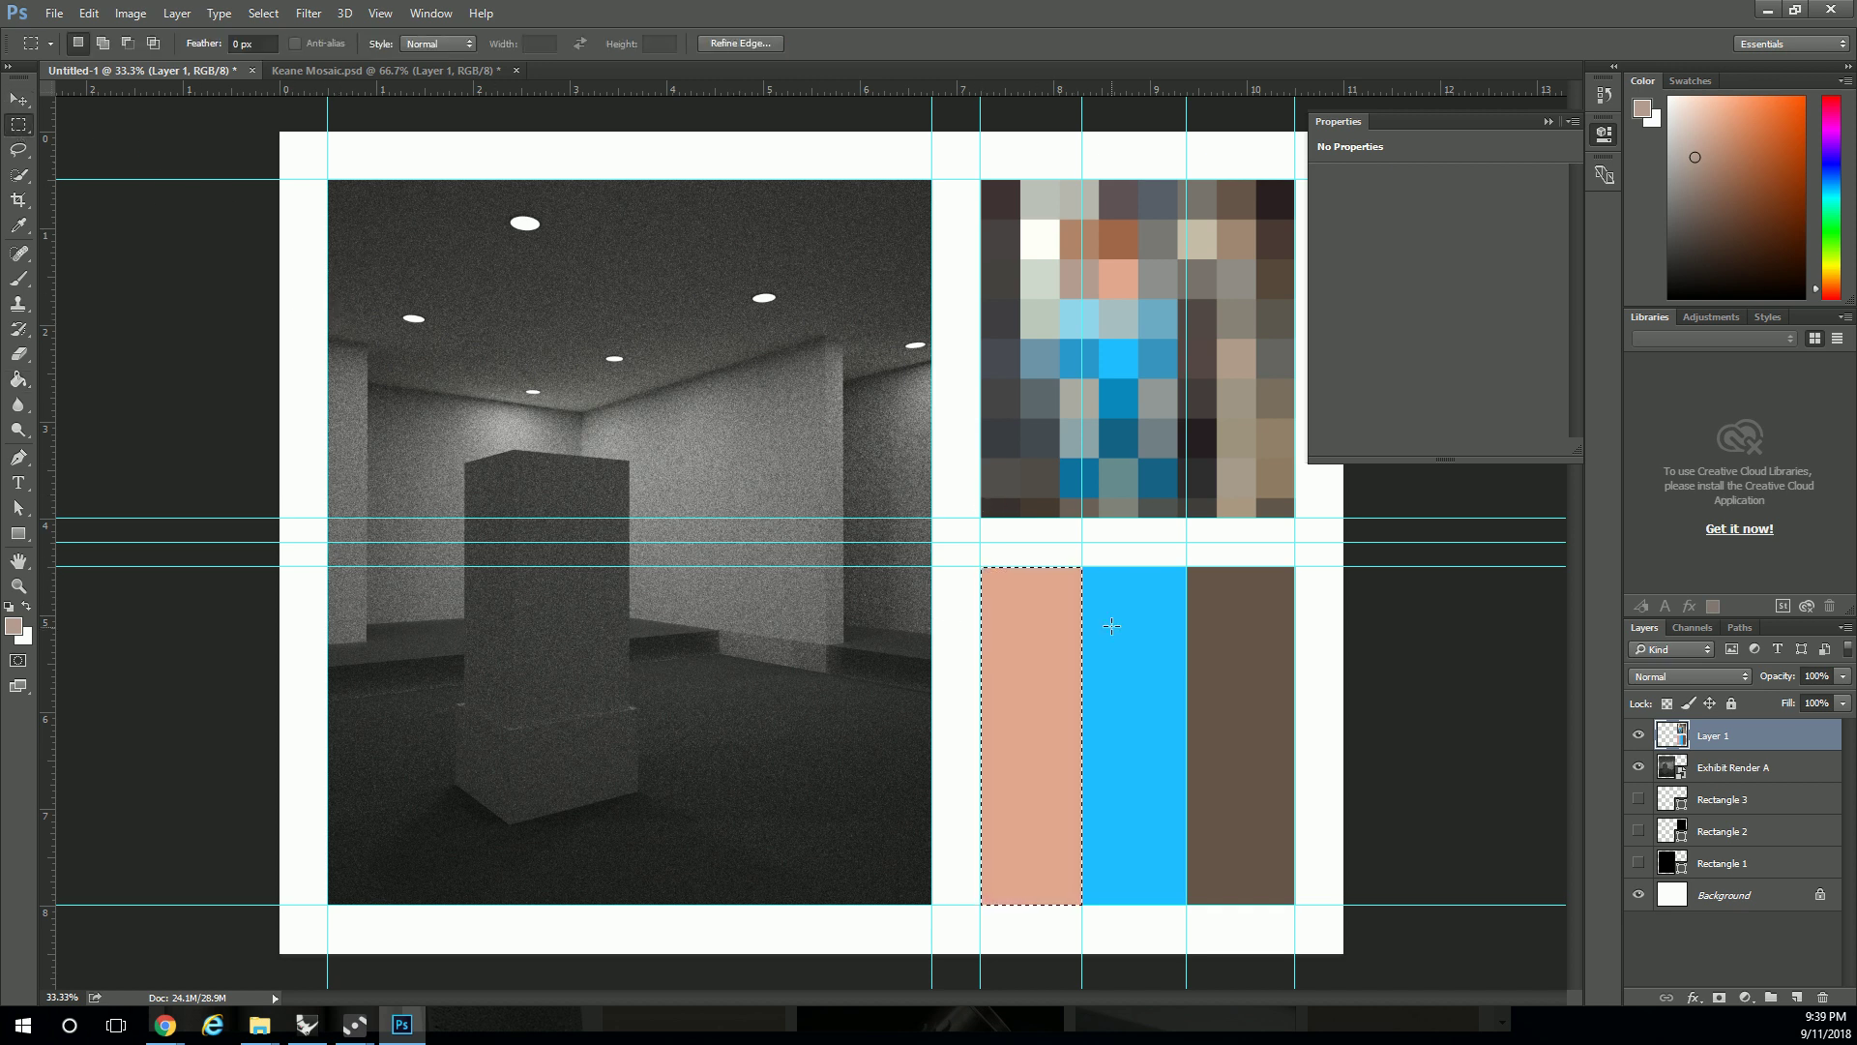
pyautogui.click(1045, 642)
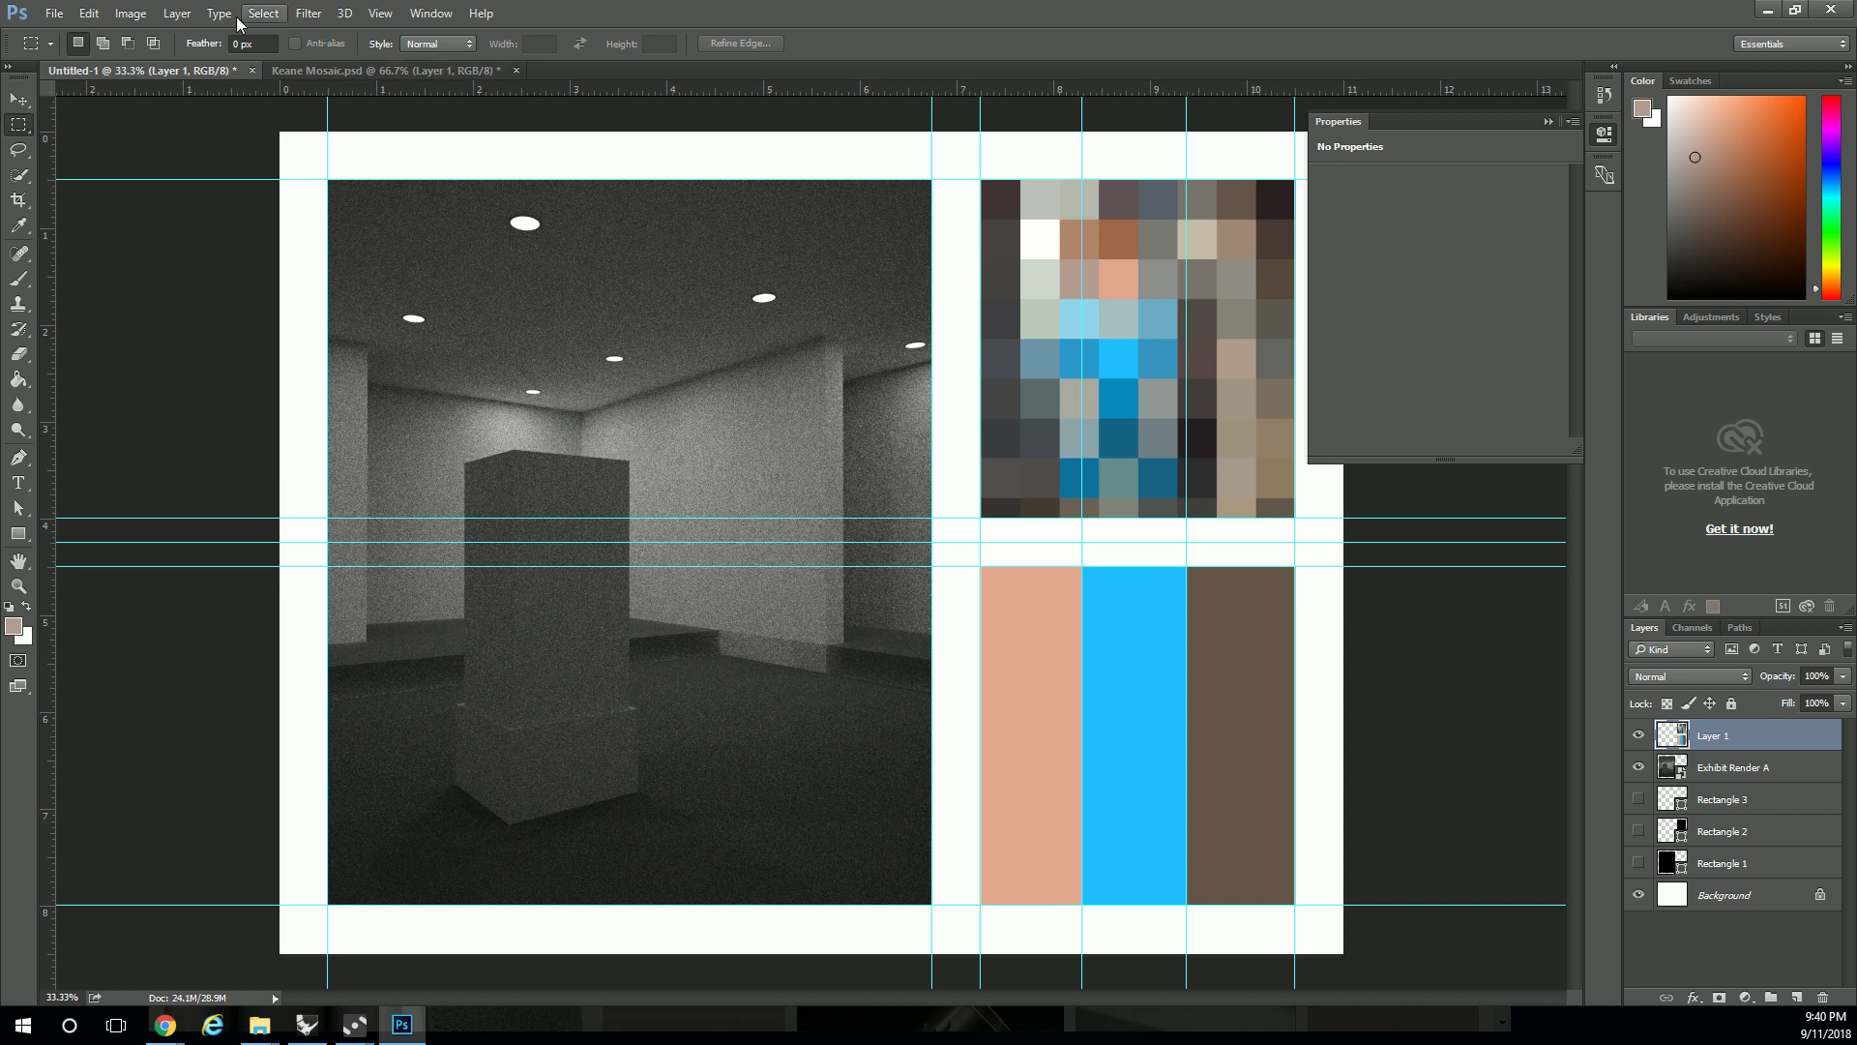
# - Save the layout as 'Keane Exhibit' in Photoshop PSD format
pyautogui.click(55, 14)
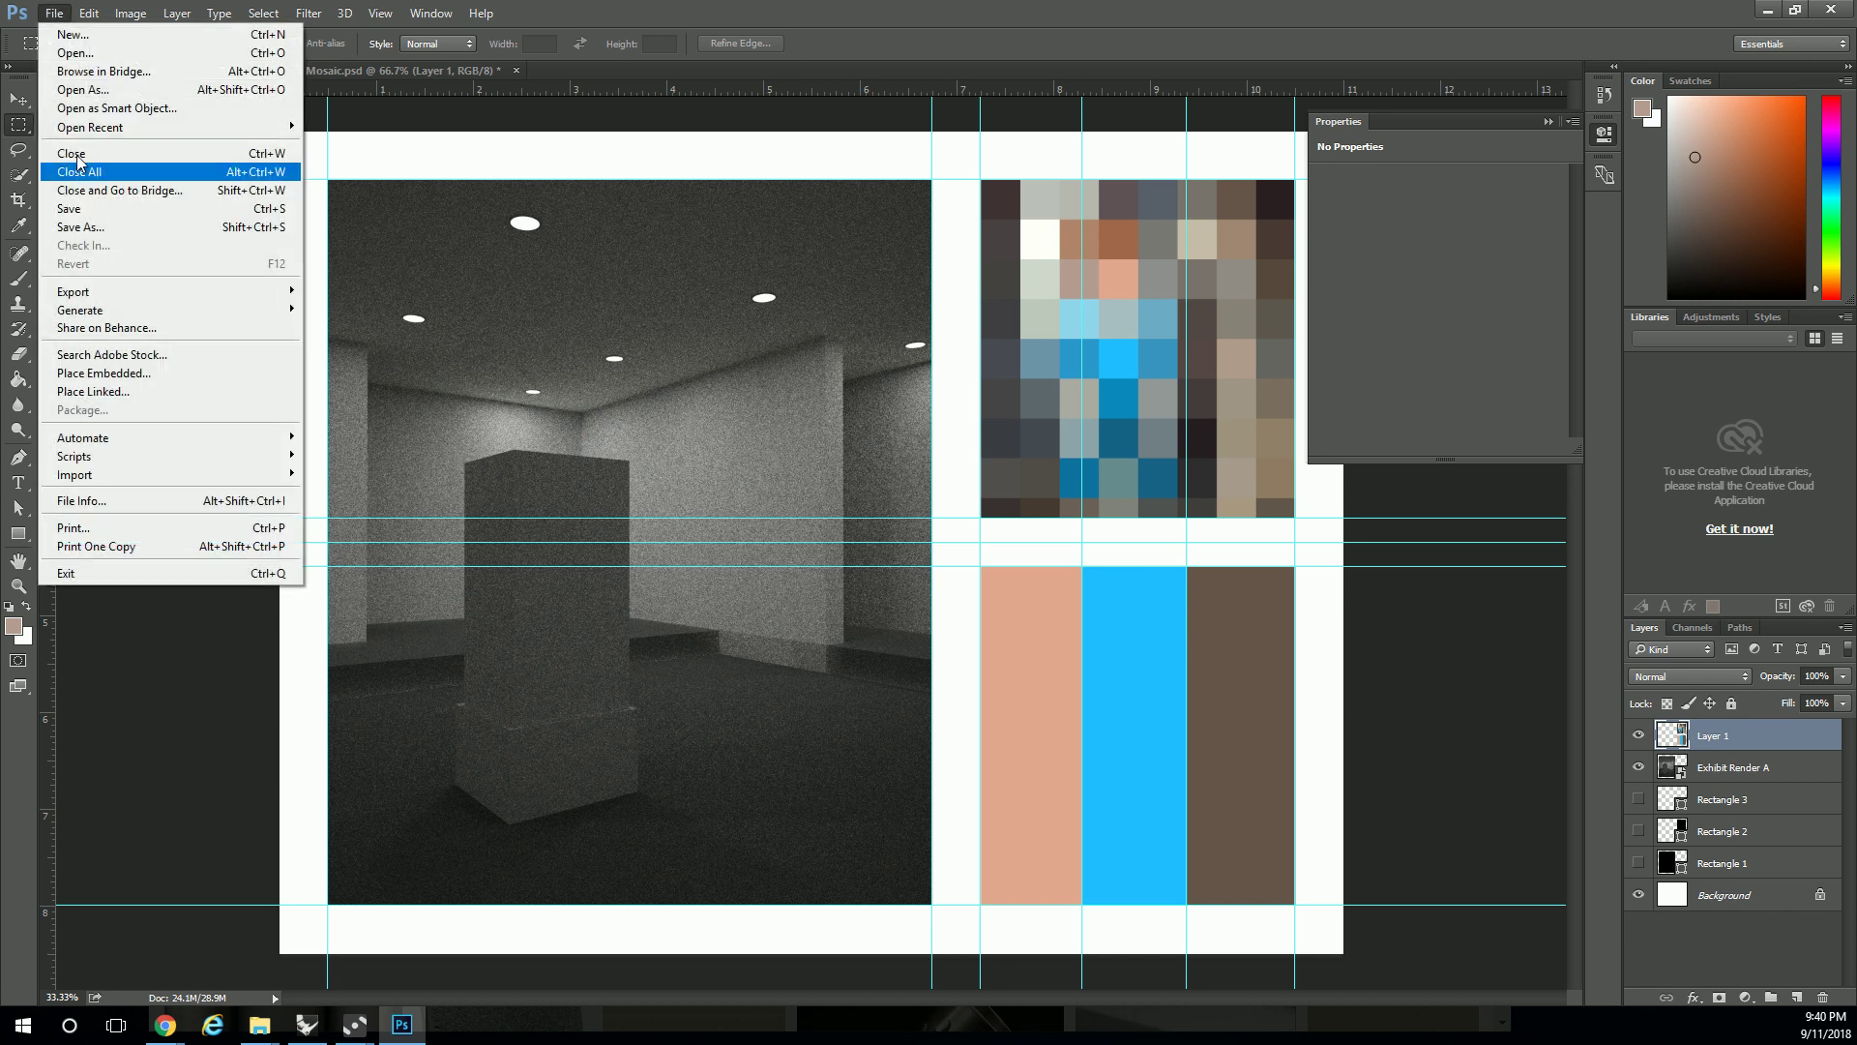
pyautogui.click(96, 223)
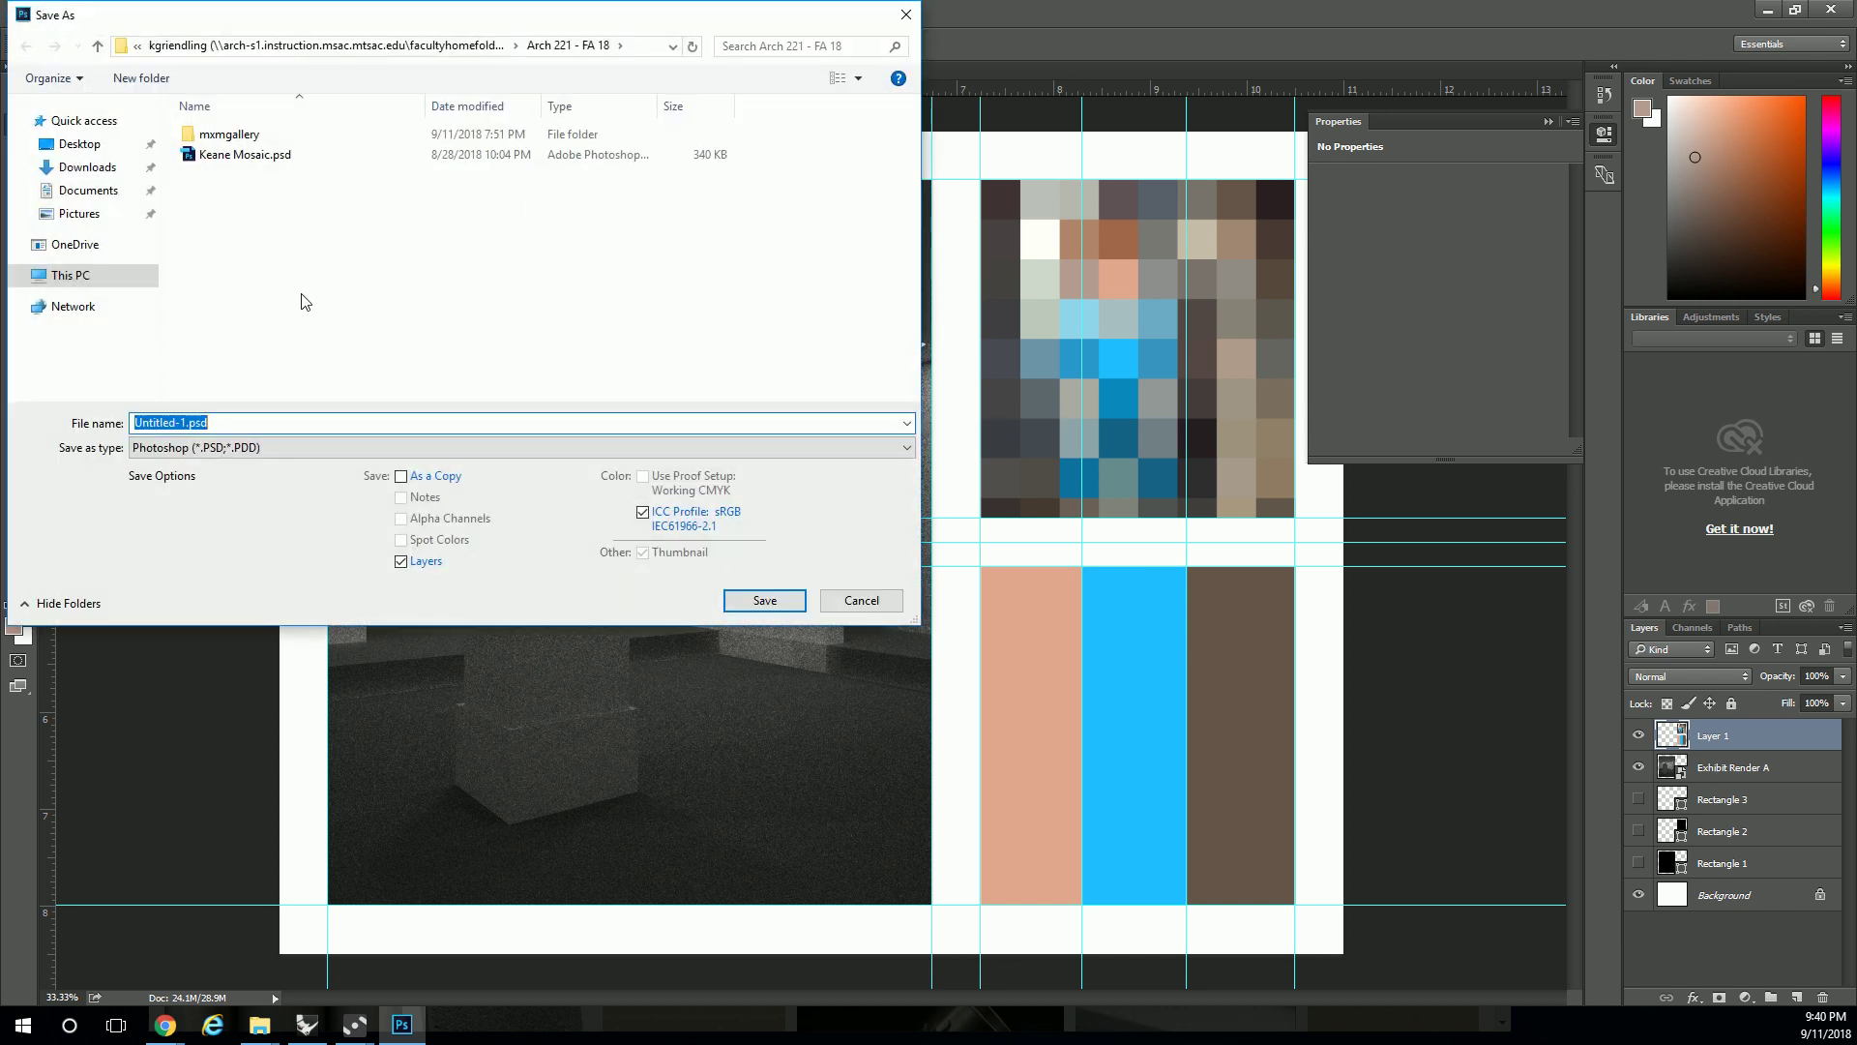
pyautogui.write('Keane ')
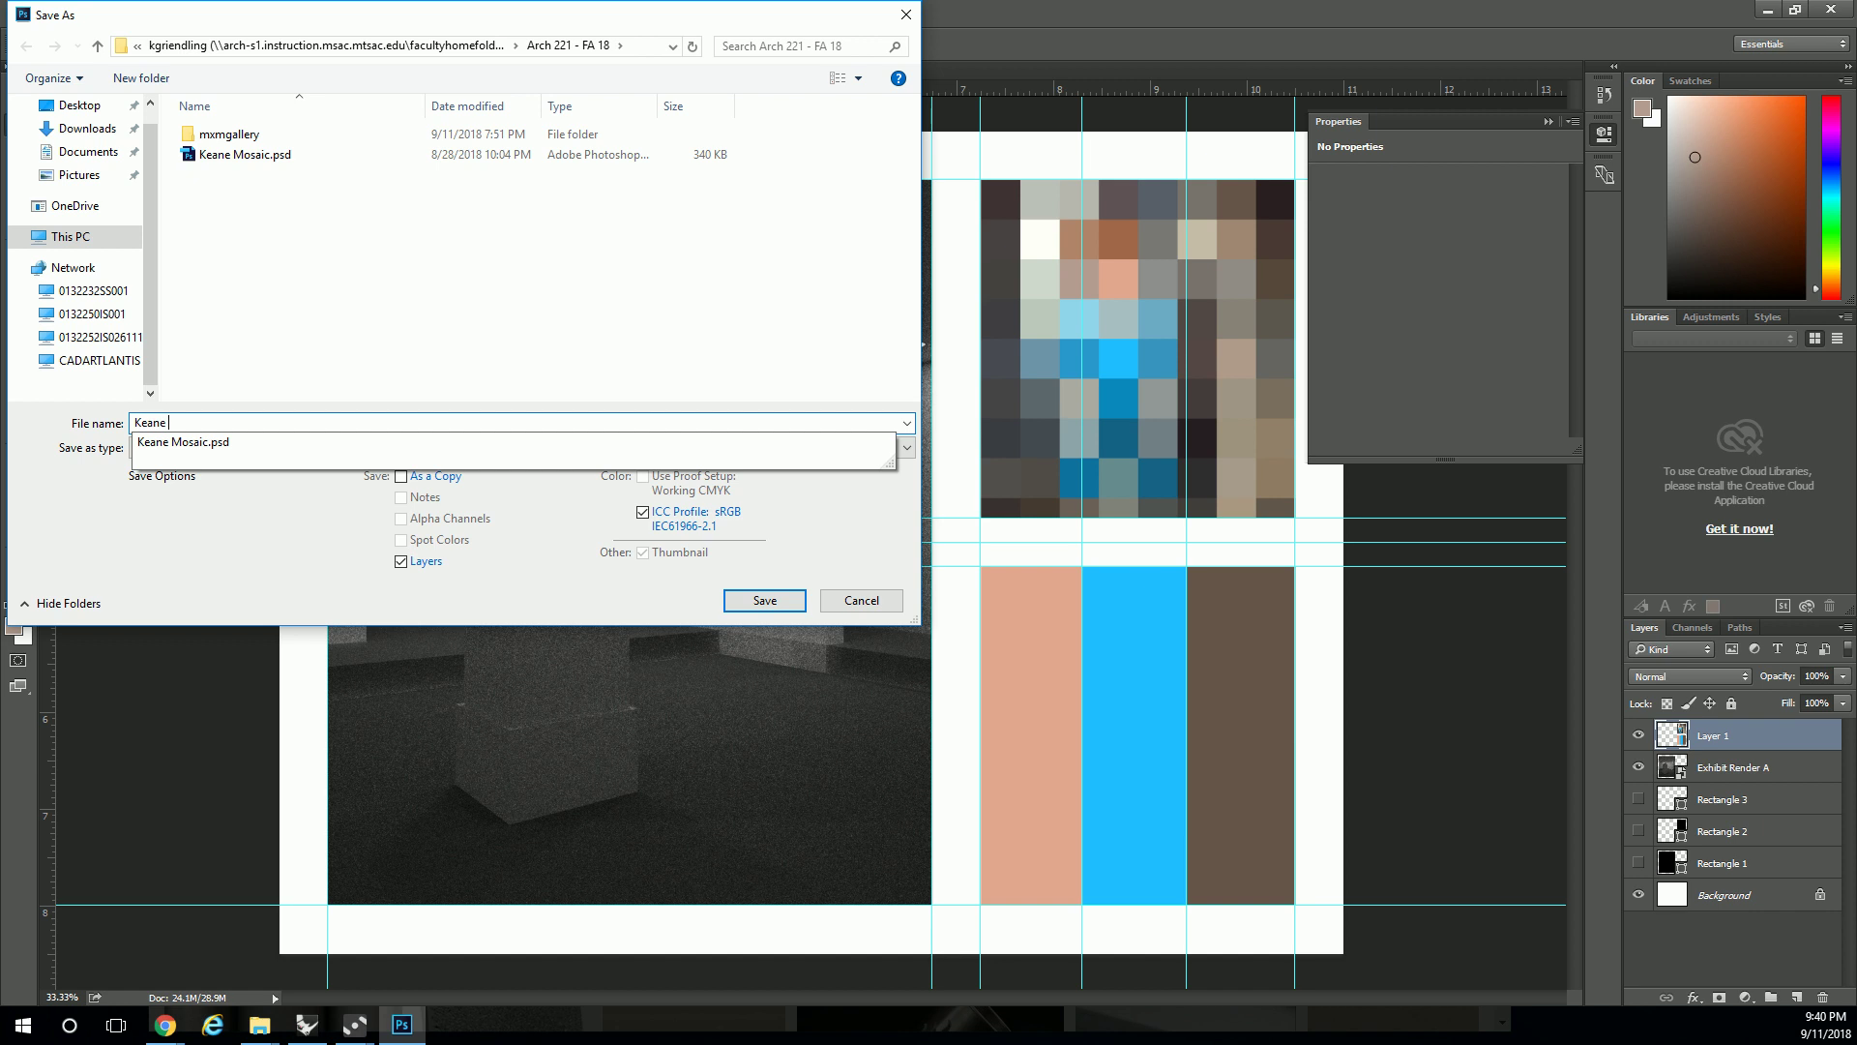
pyautogui.write('Exhibit')
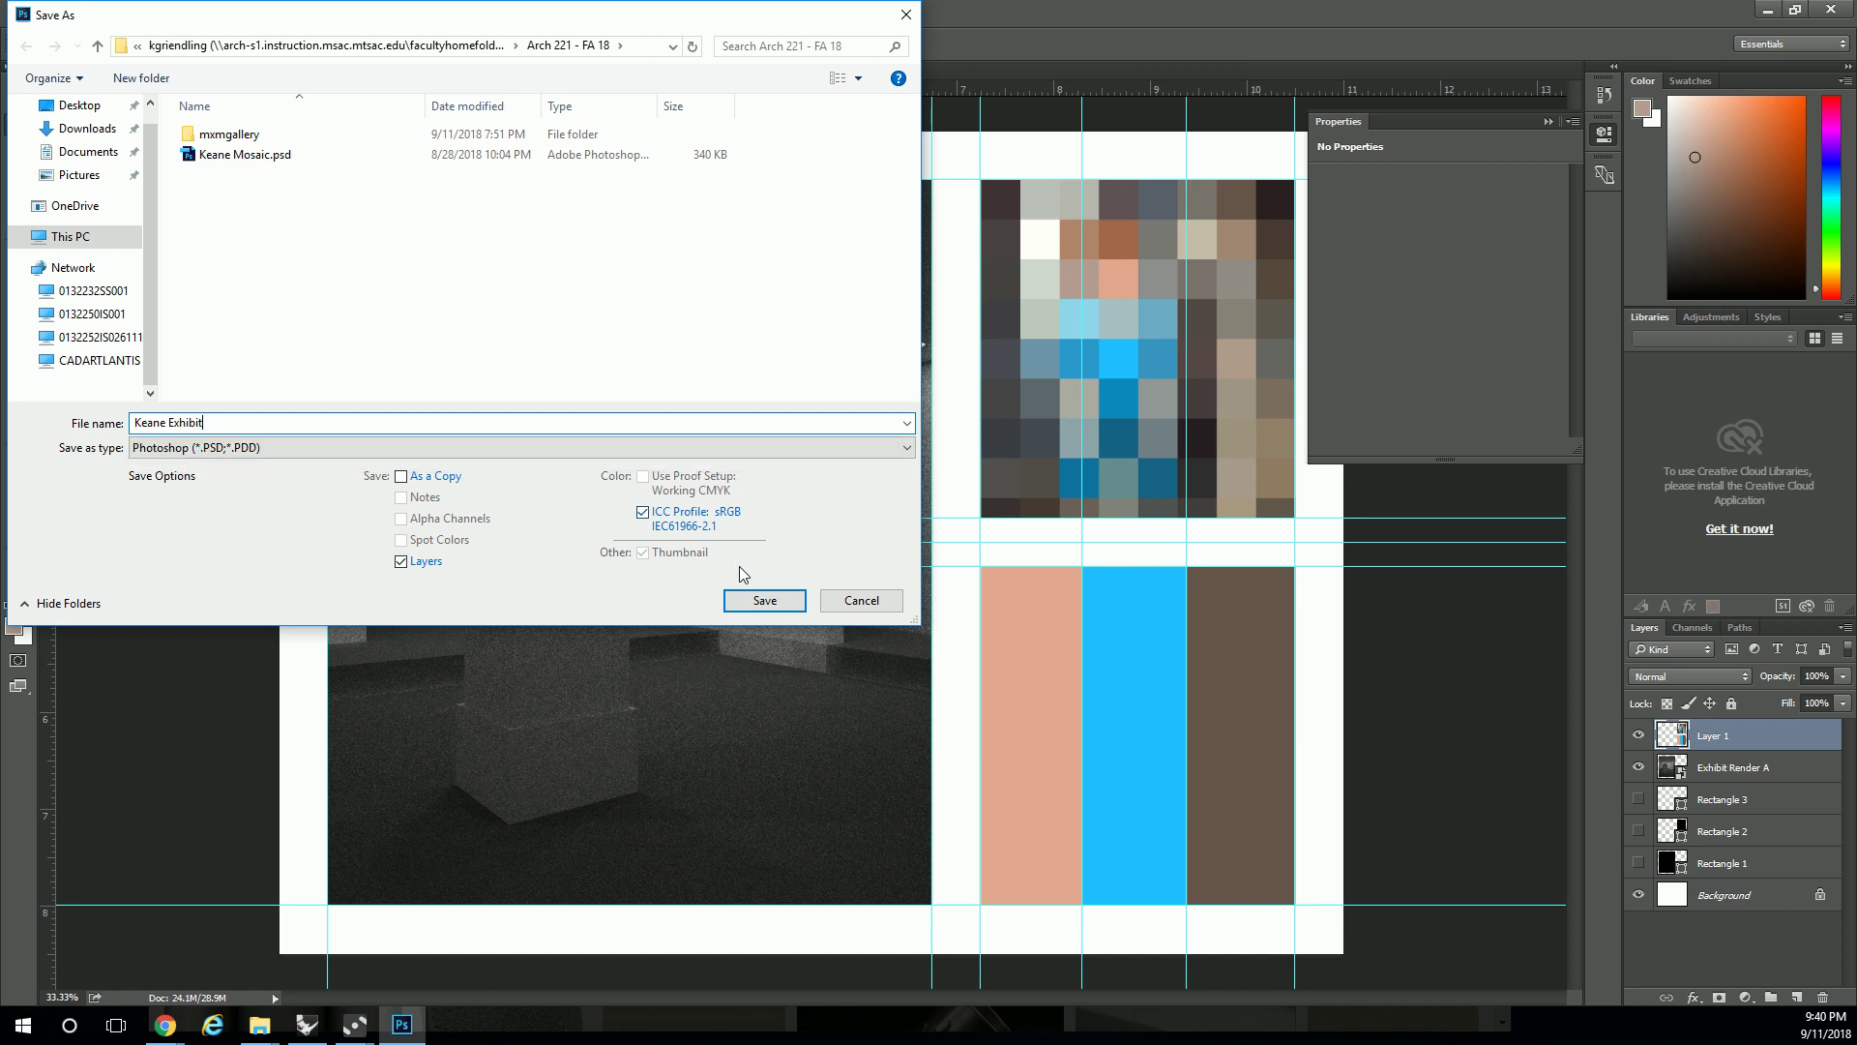
pyautogui.click(764, 600)
pyautogui.click(1150, 315)
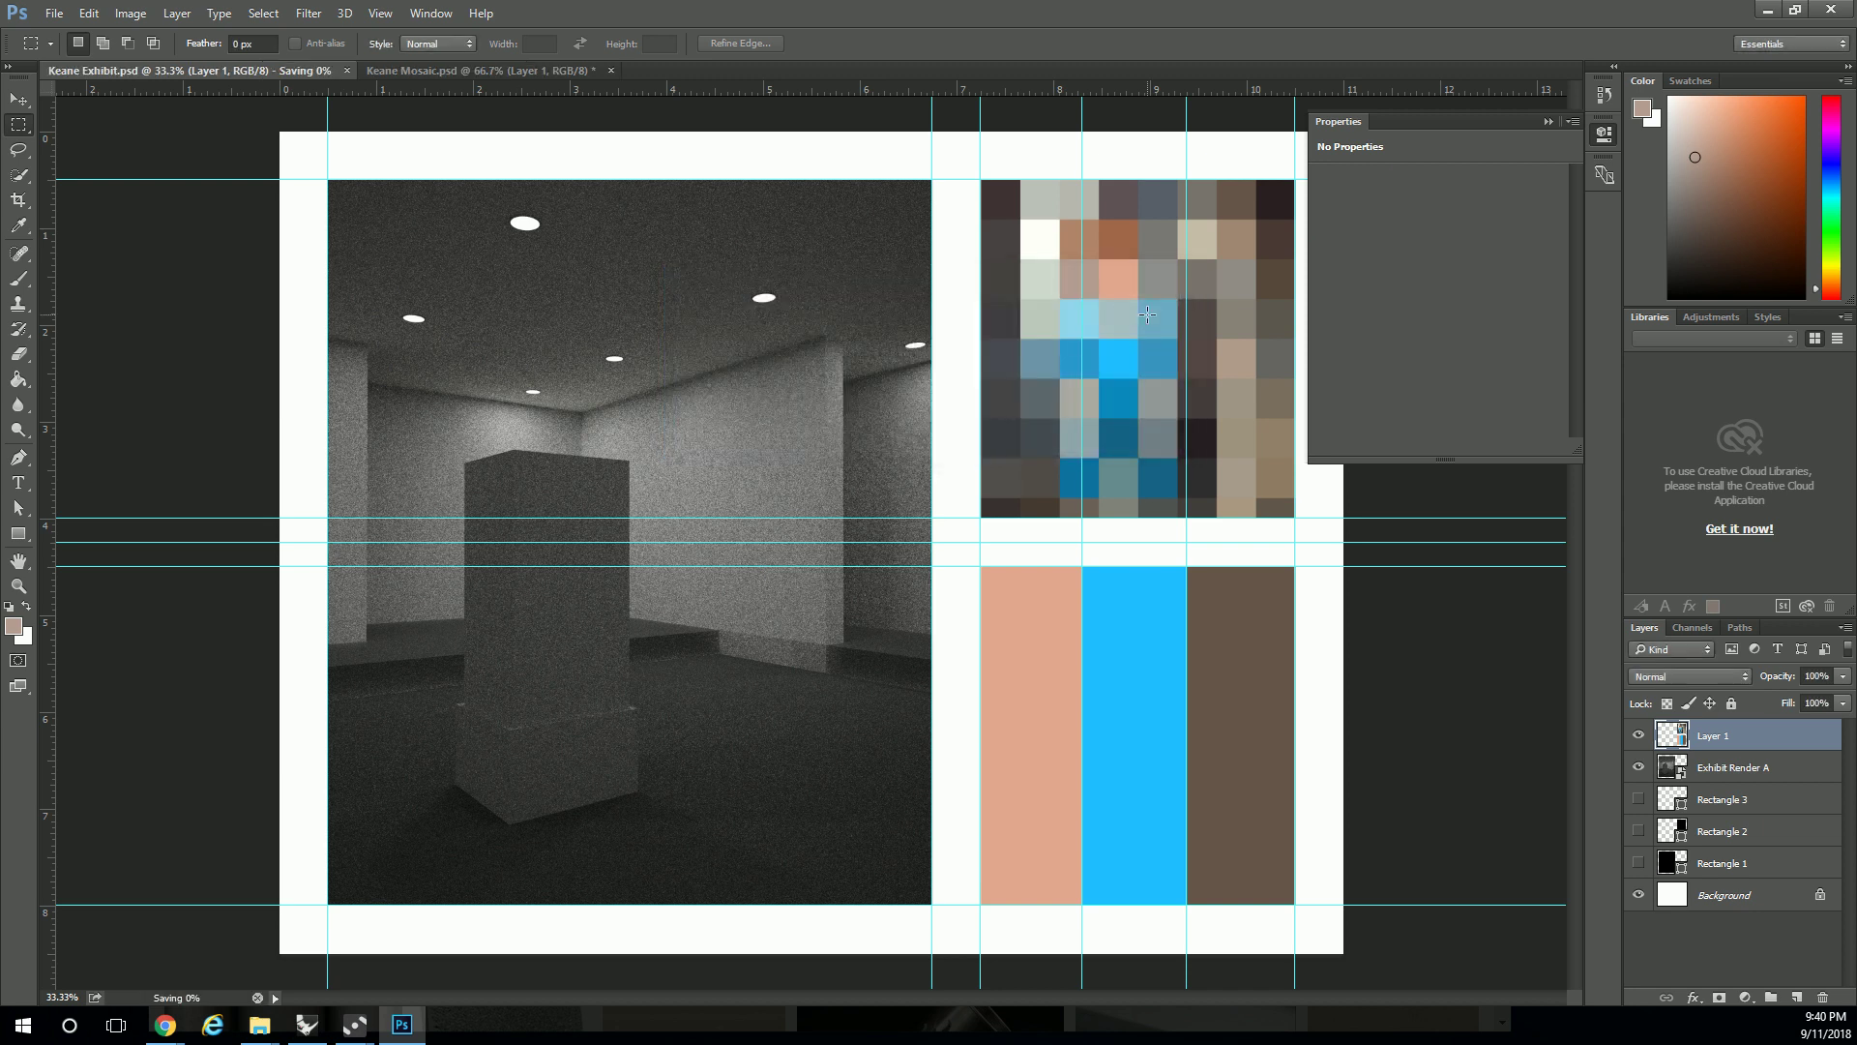
# - Save the layout as Keane Exhibit.pdf with the Photoshop PDF format
pyautogui.click(54, 14)
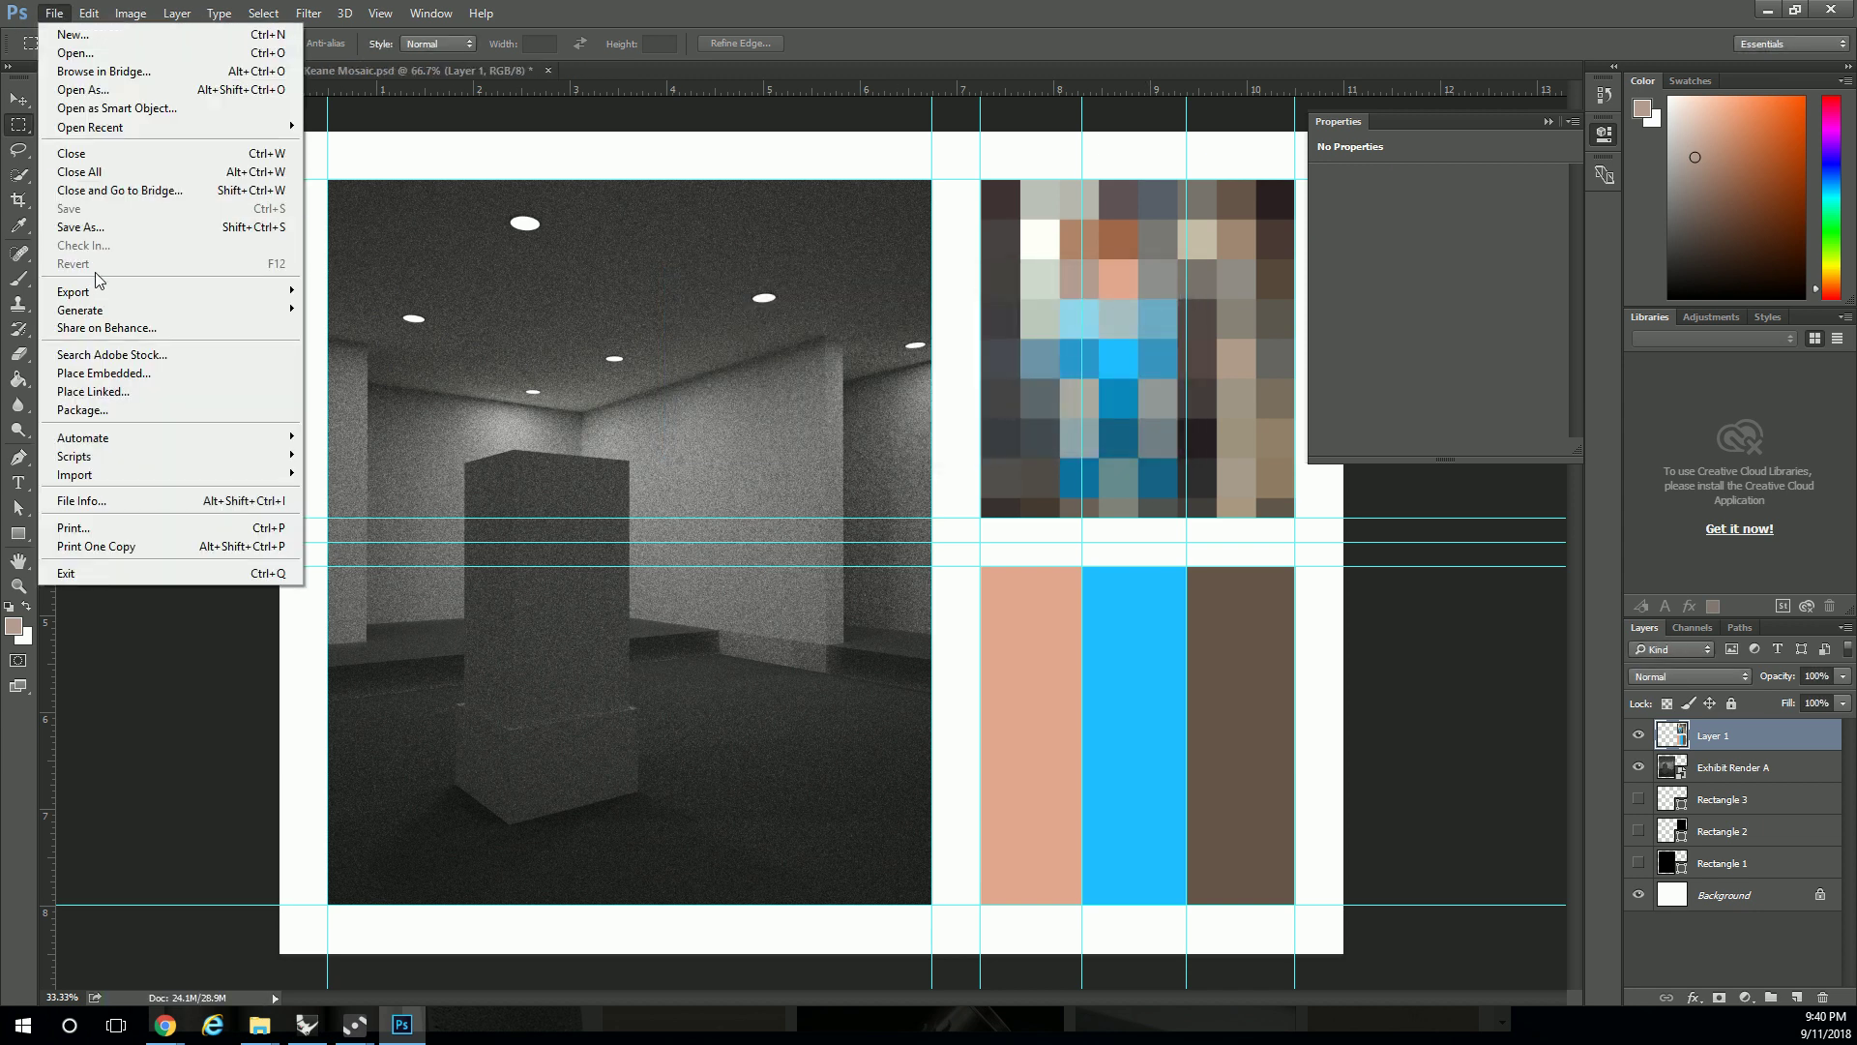
pyautogui.click(111, 234)
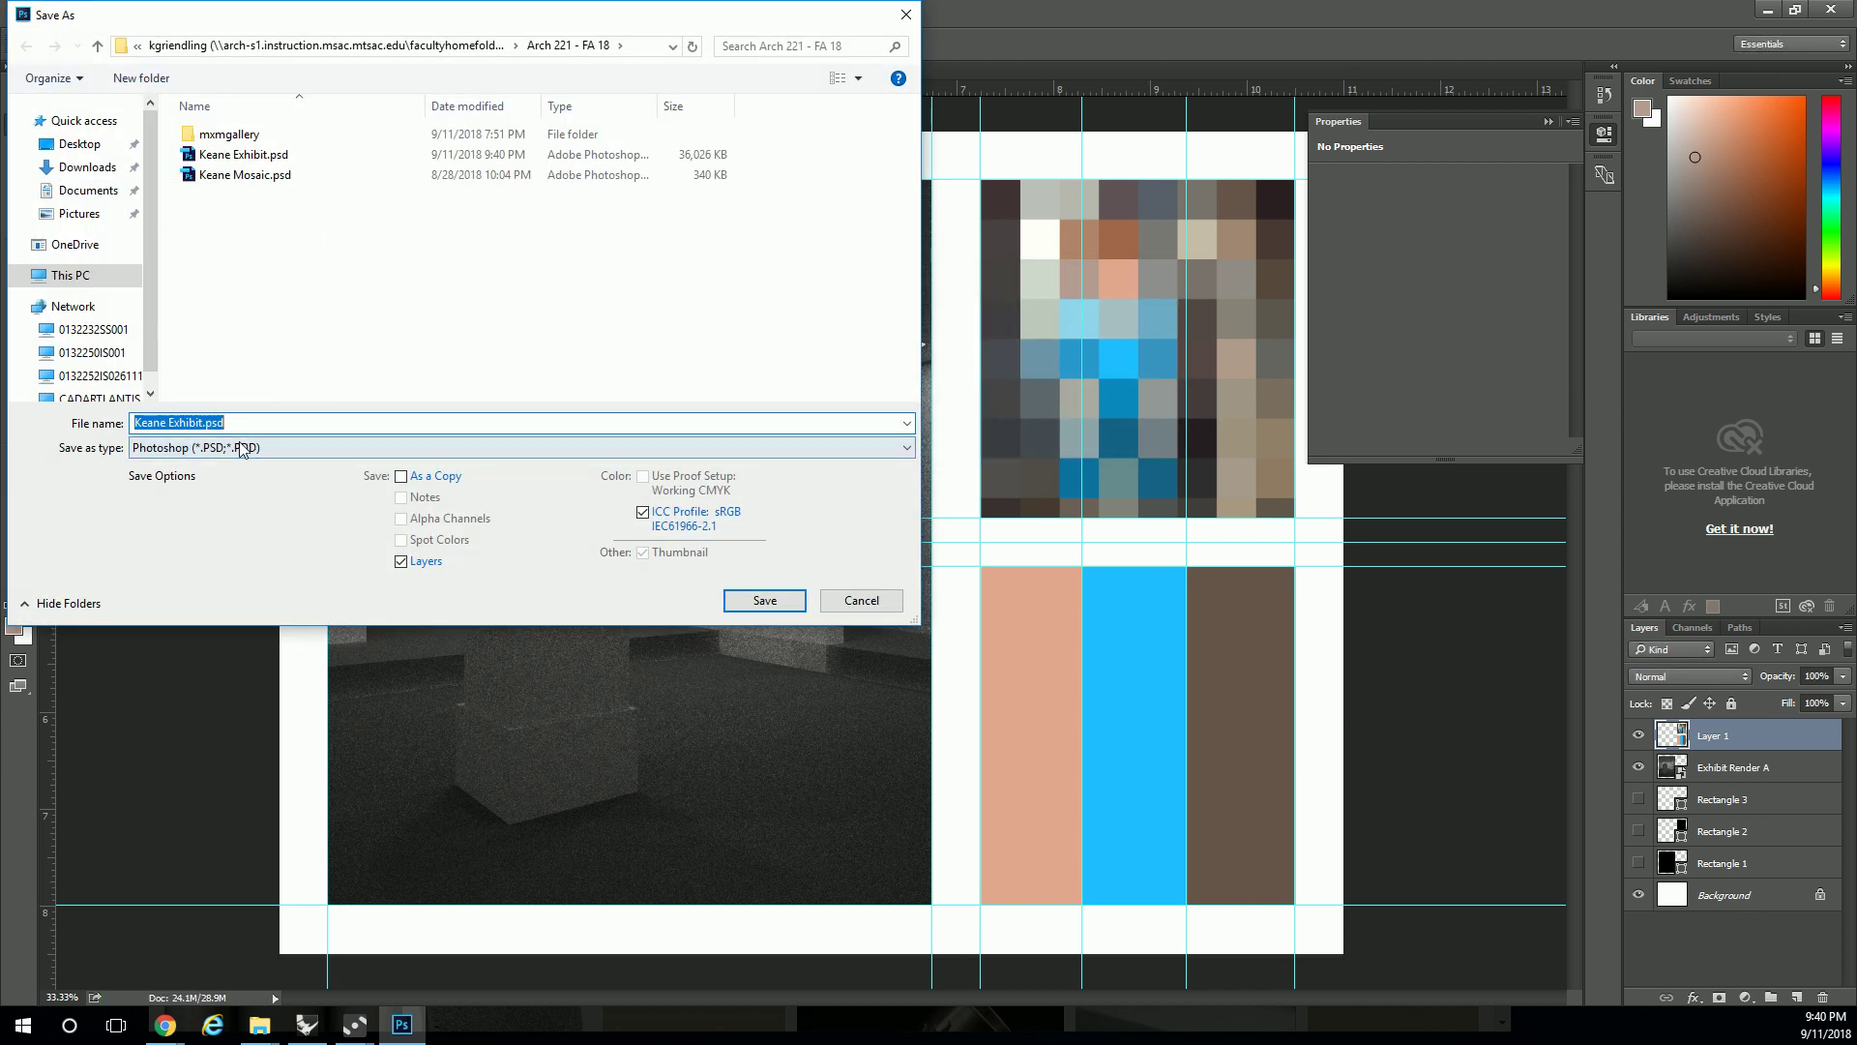
pyautogui.click(339, 447)
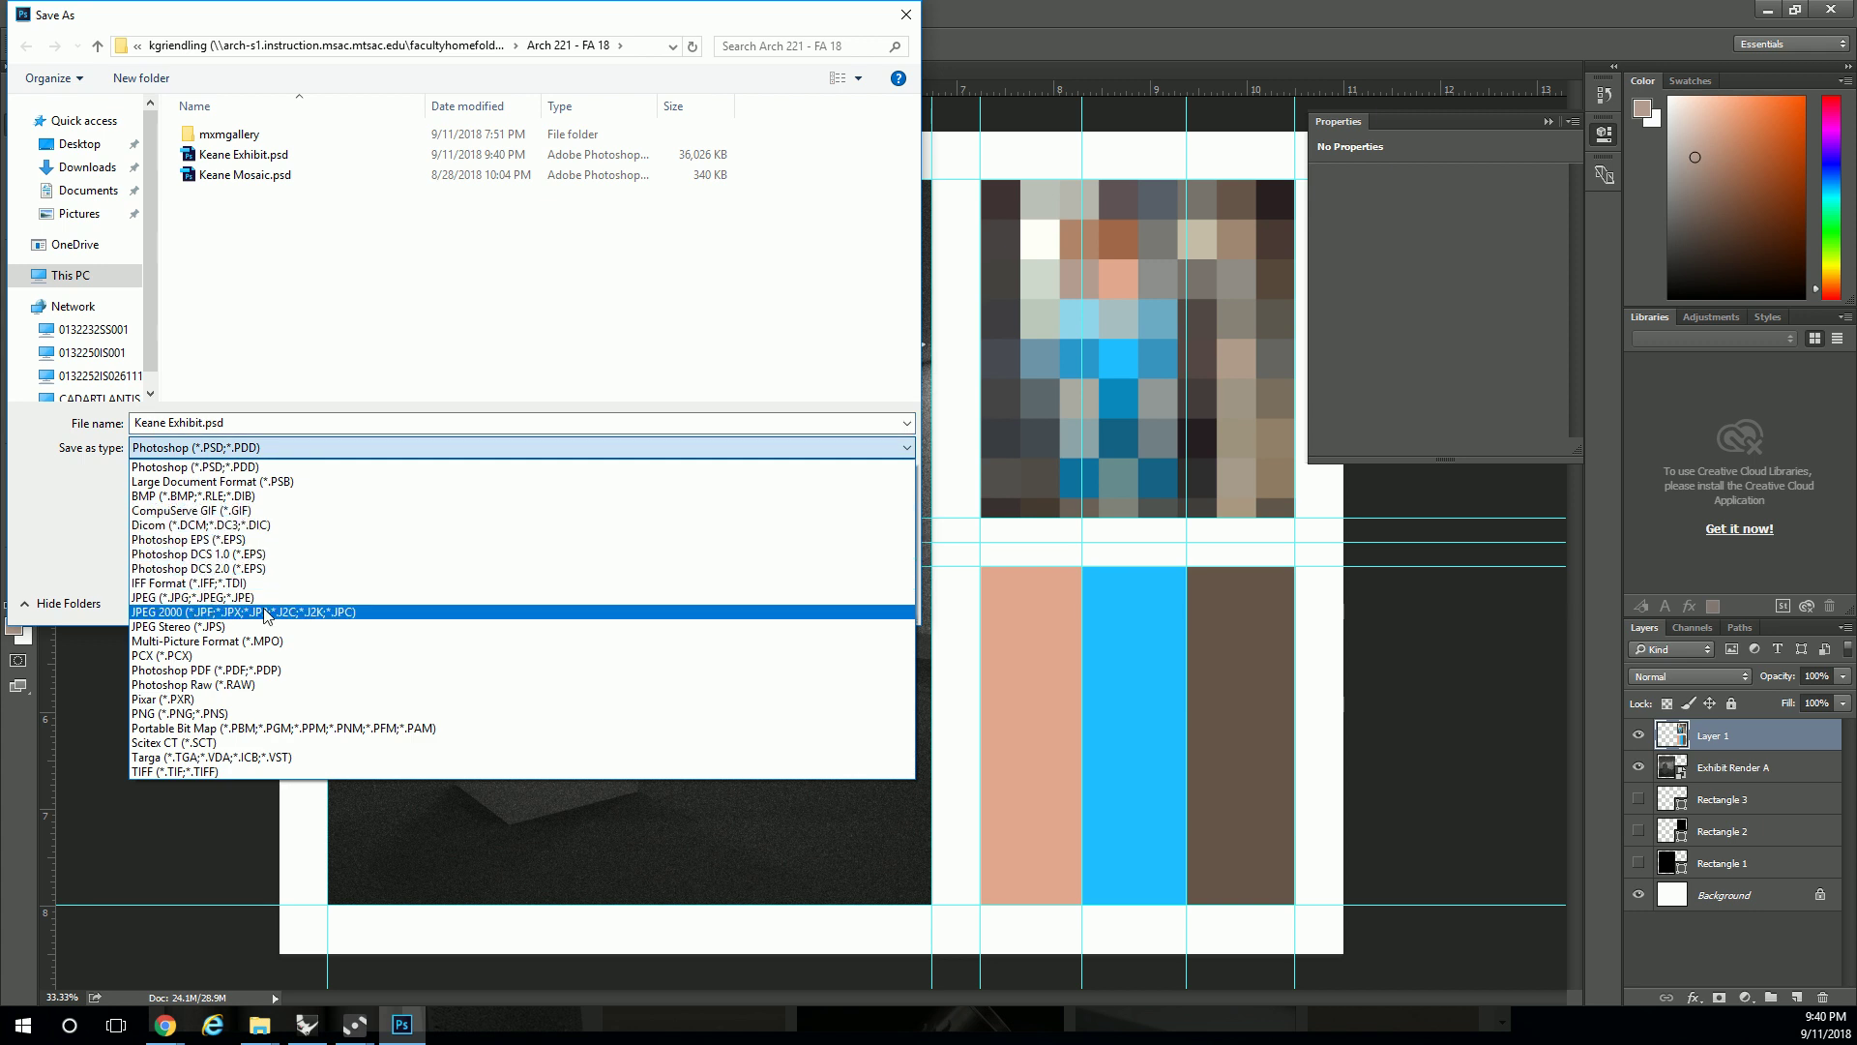
pyautogui.click(261, 670)
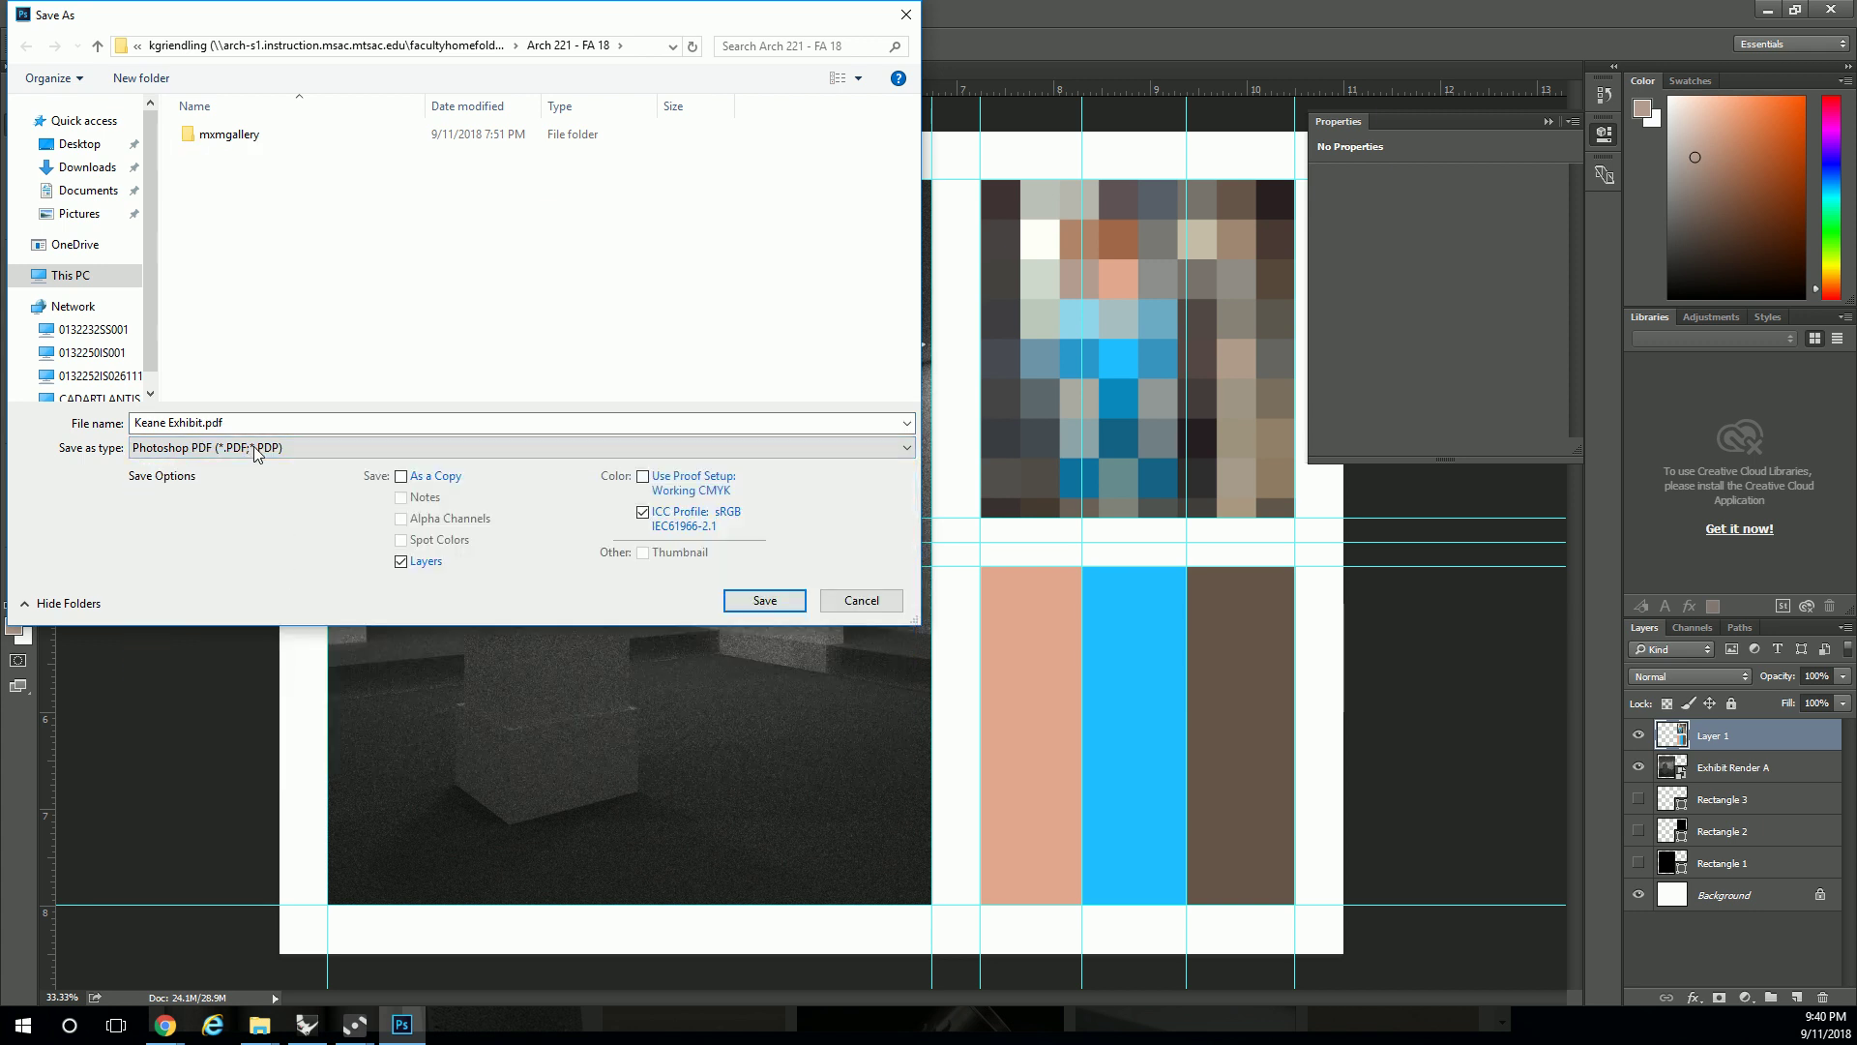
pyautogui.click(795, 599)
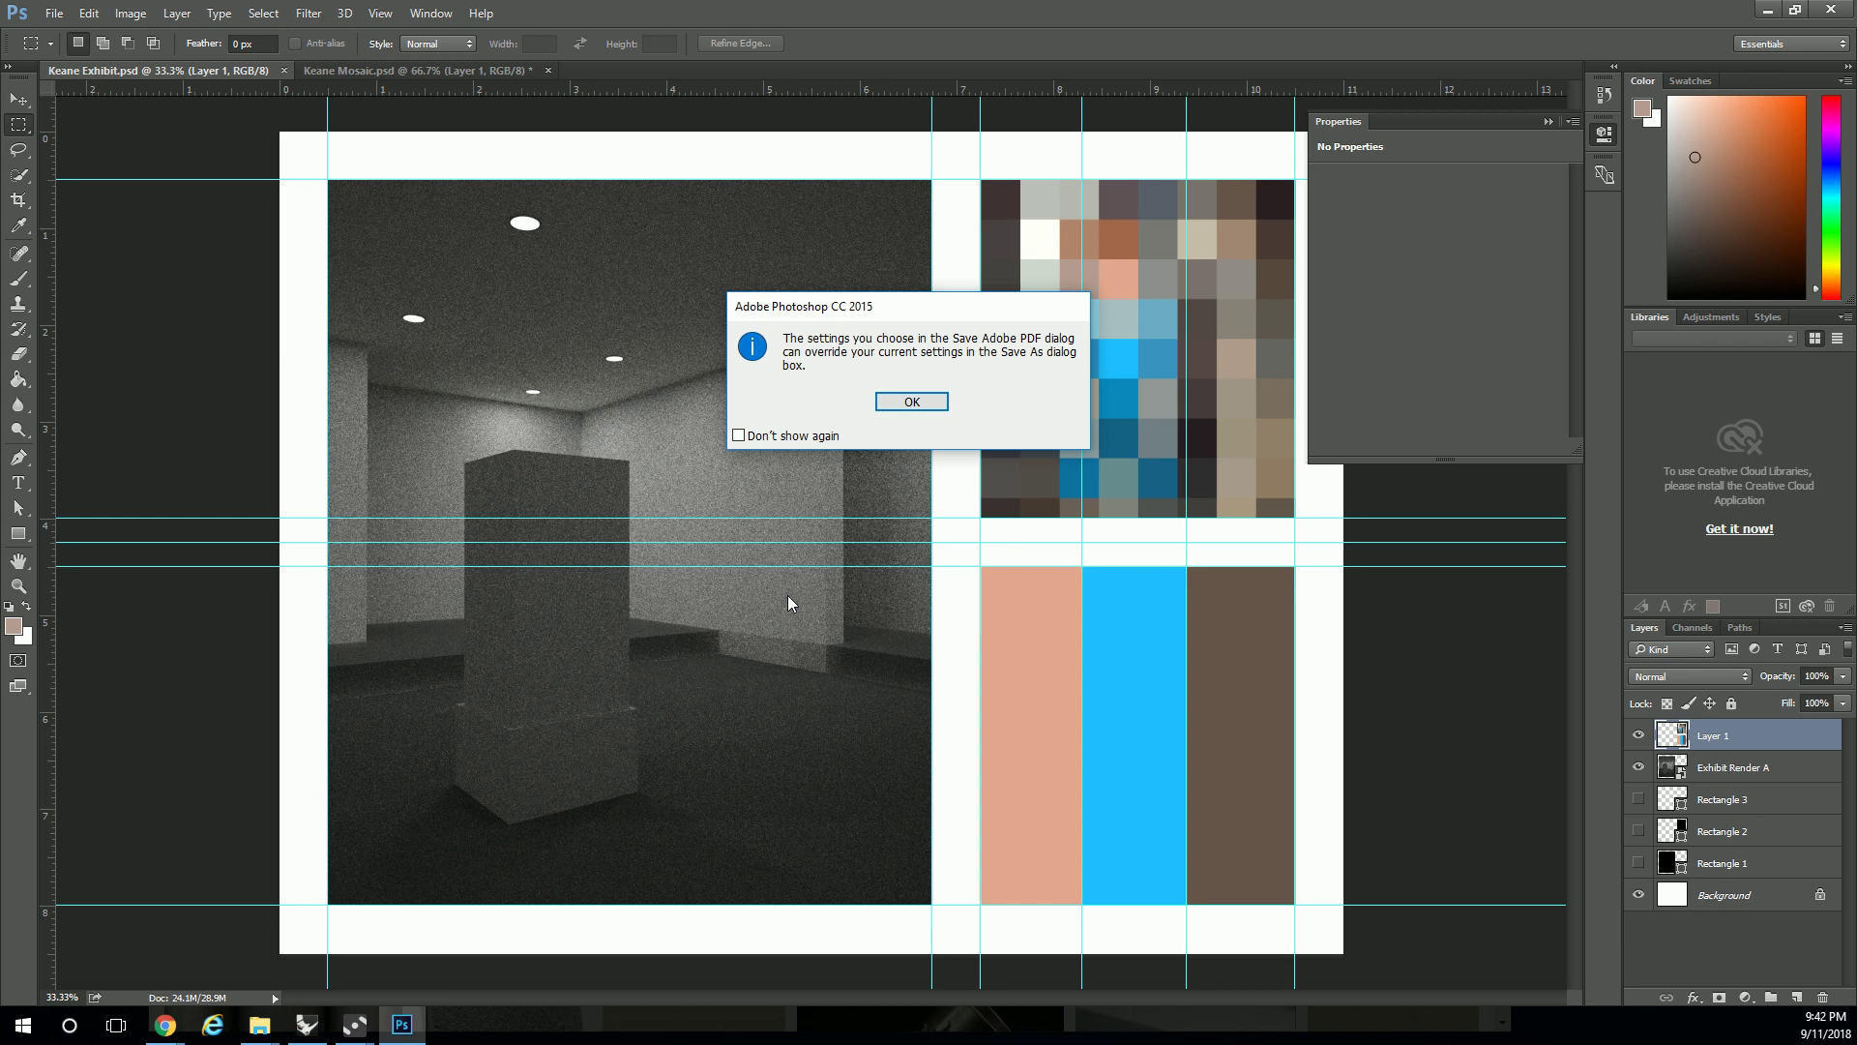
# - Finish saving the PDF with the High Quality Print preset, accepting the compatibility warning
pyautogui.click(911, 402)
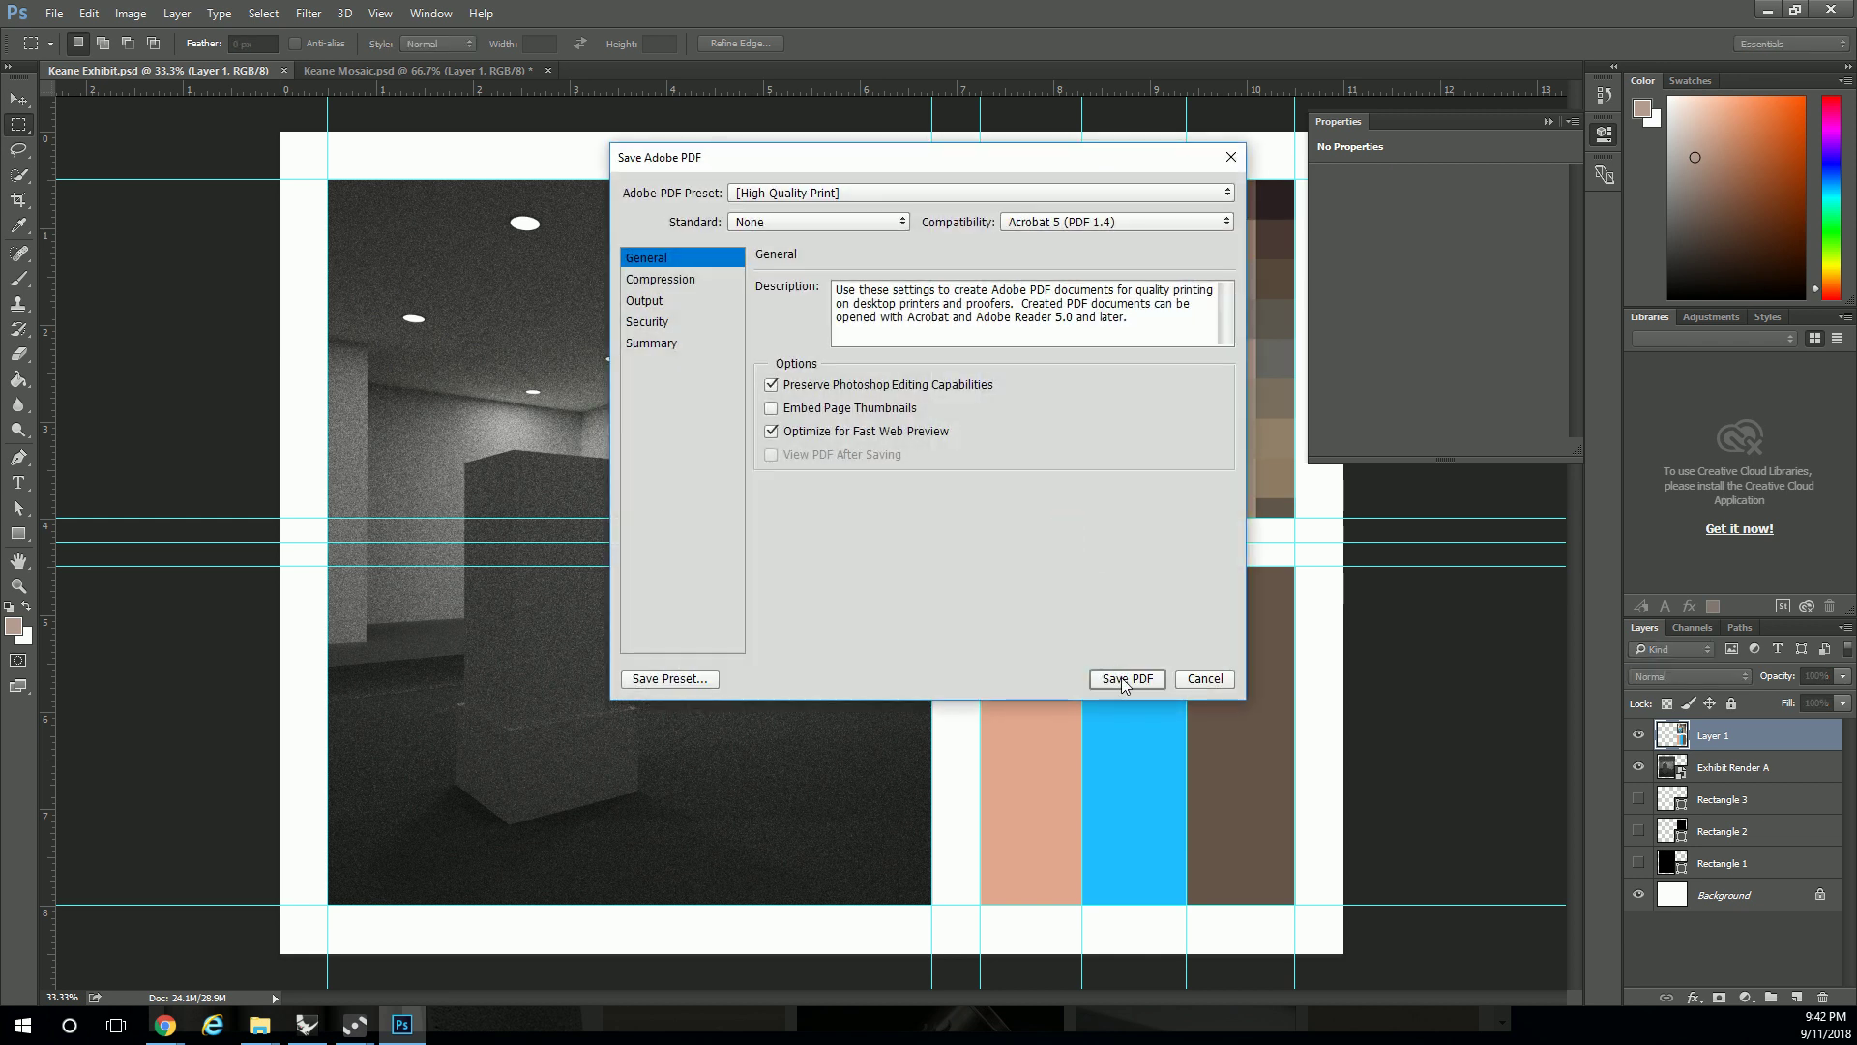
pyautogui.click(1124, 680)
pyautogui.click(948, 433)
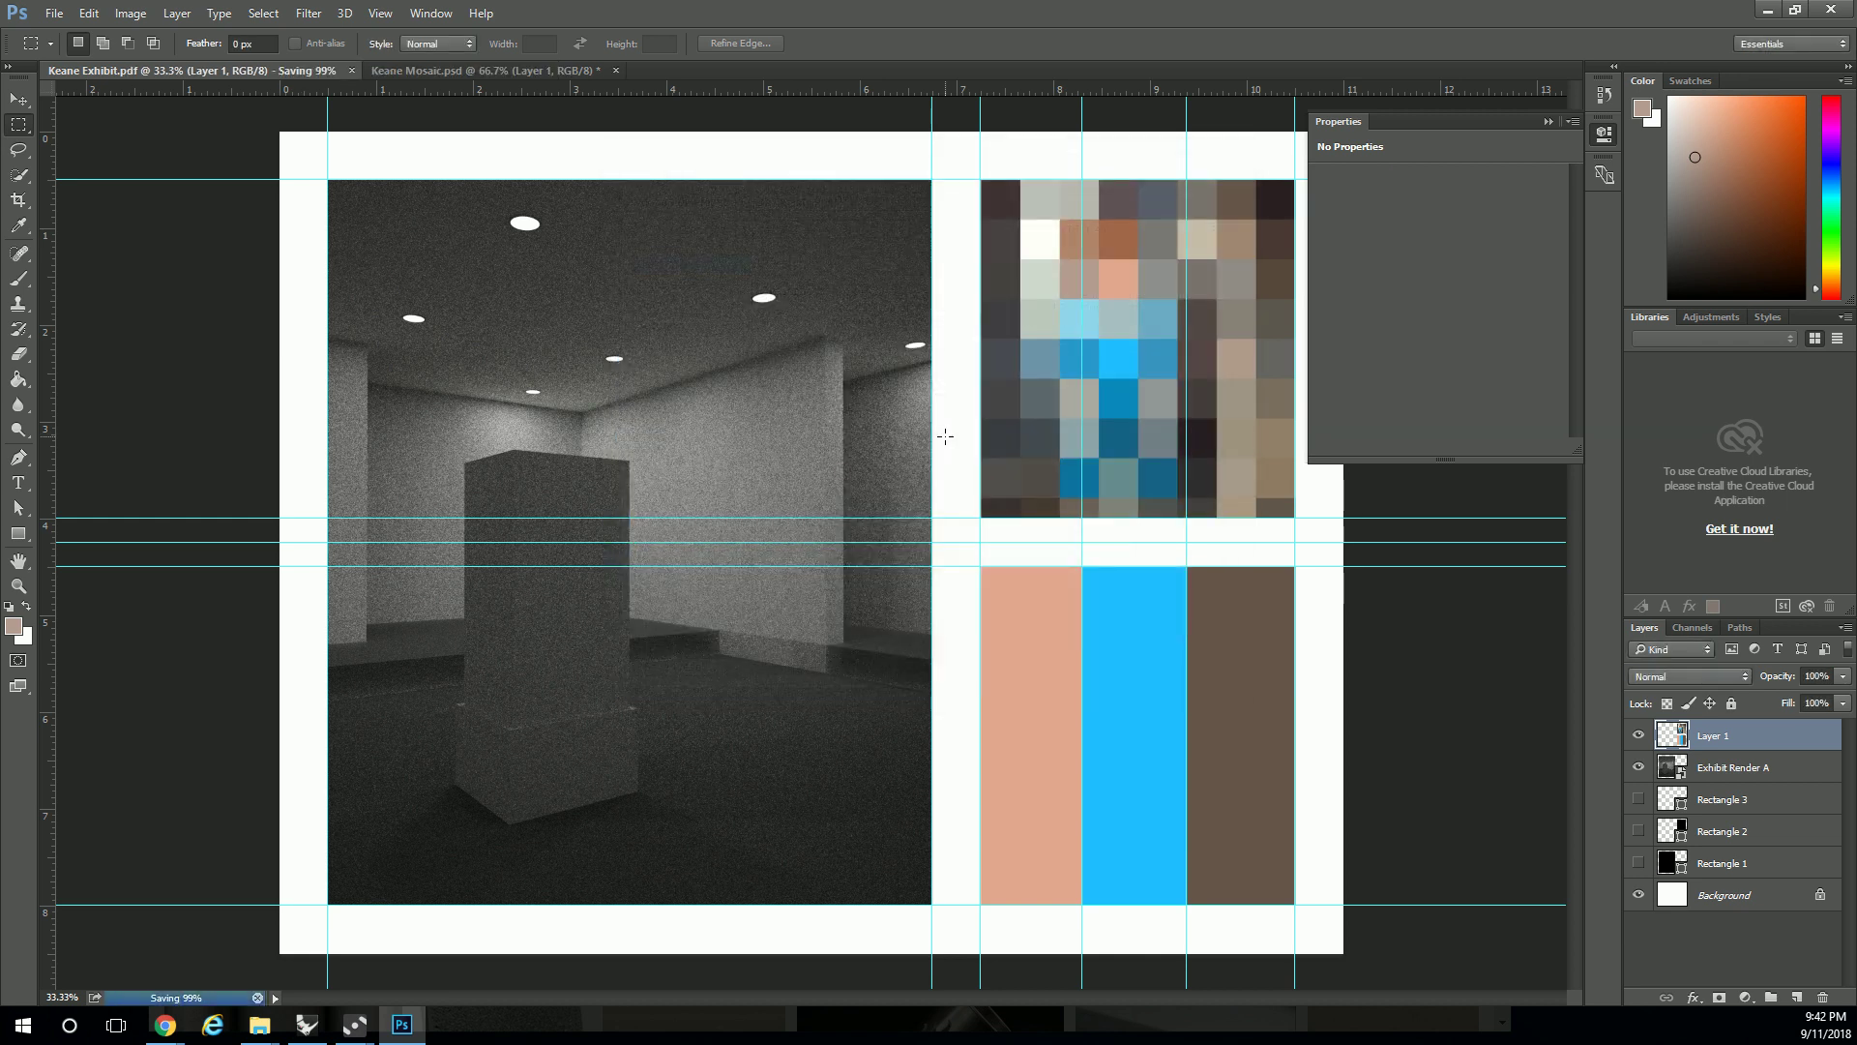